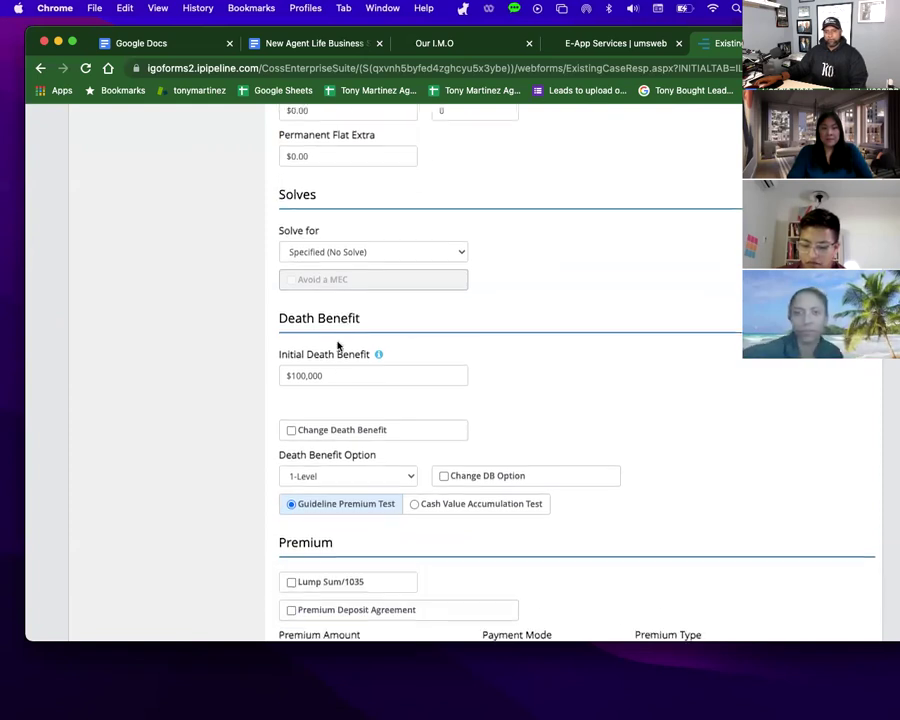
Review the death benefit, premium, interest crediting and premium guideline sections of the Builder Plus IUL3 illustration.
scroll(321, 371, "down", 2)
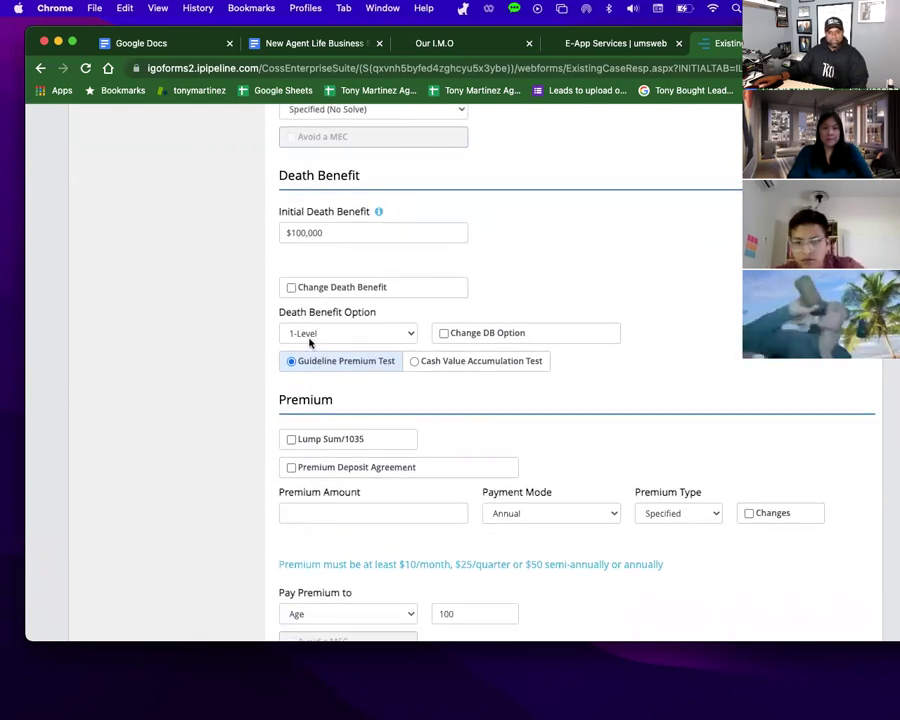
scroll(308, 344, "down", 1)
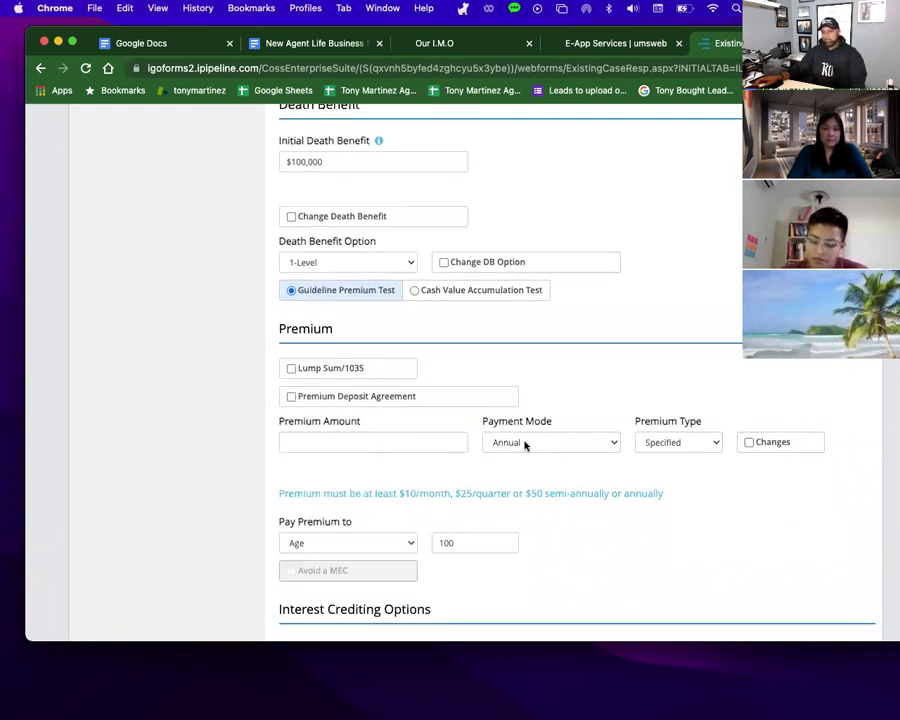
scroll(524, 445, "down", 5)
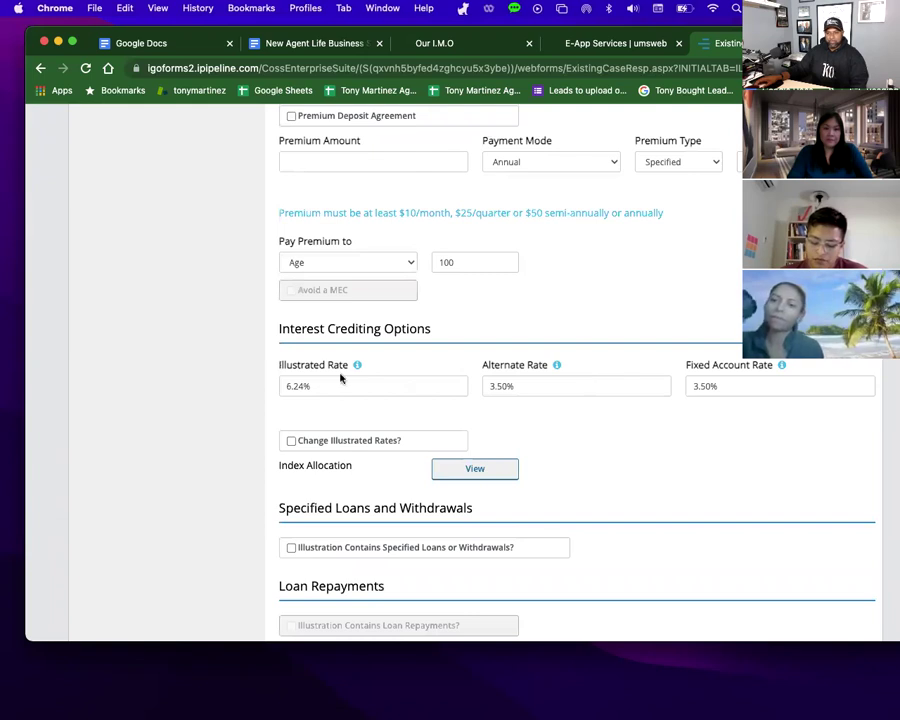
scroll(532, 444, "down", 6)
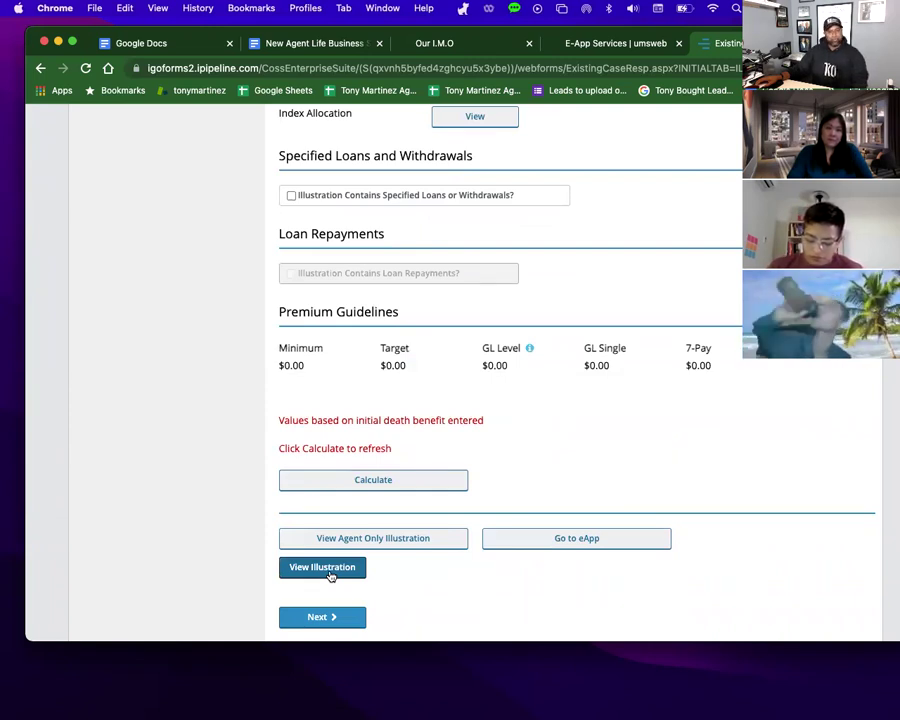
scroll(360, 352, "up", 15)
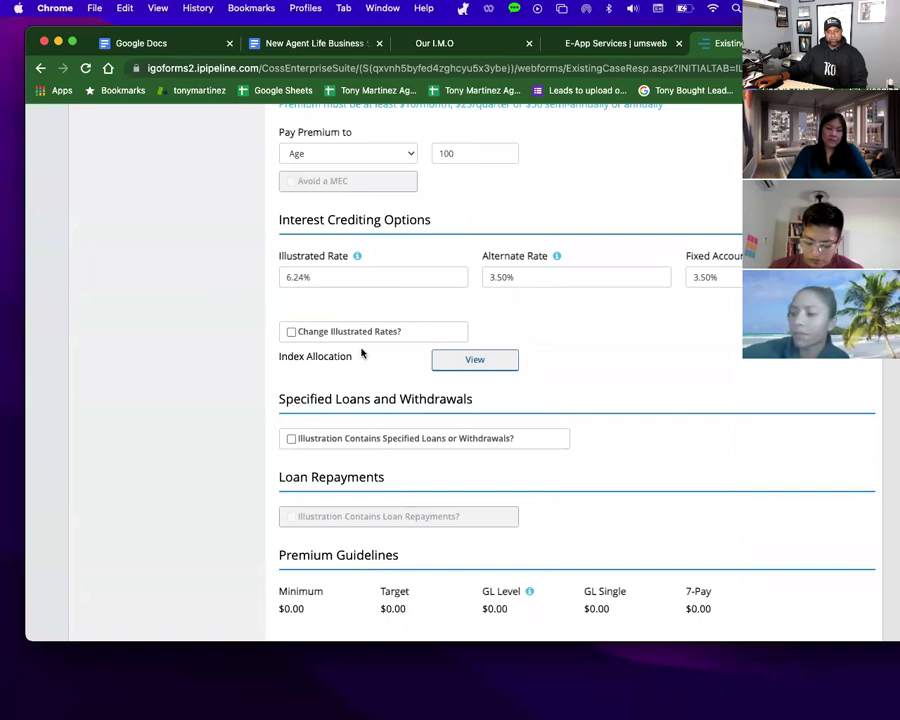
scroll(362, 353, "down", 12)
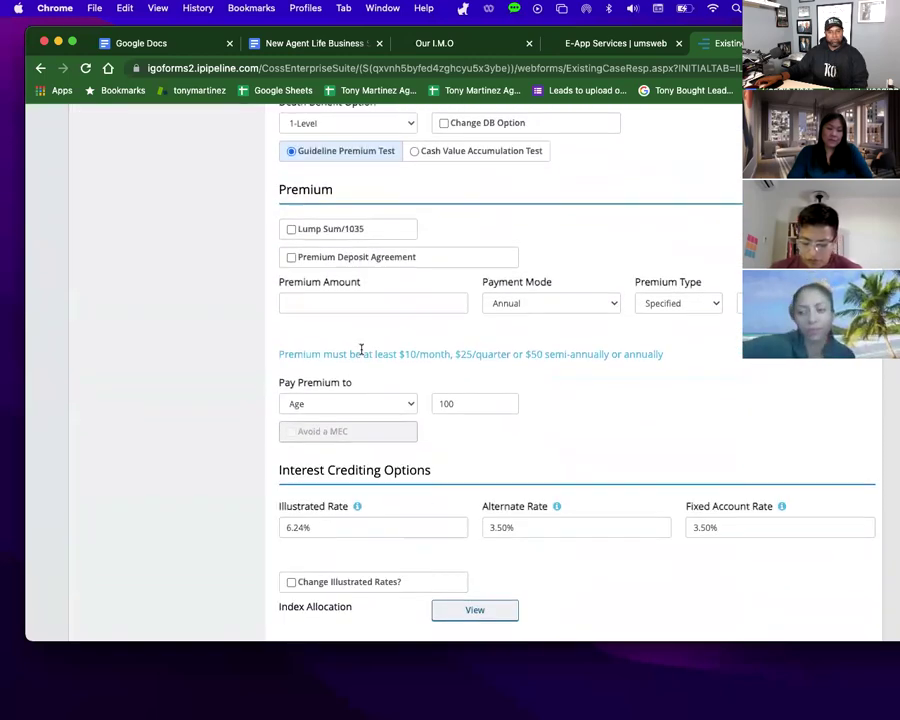
scroll(360, 352, "up", 20)
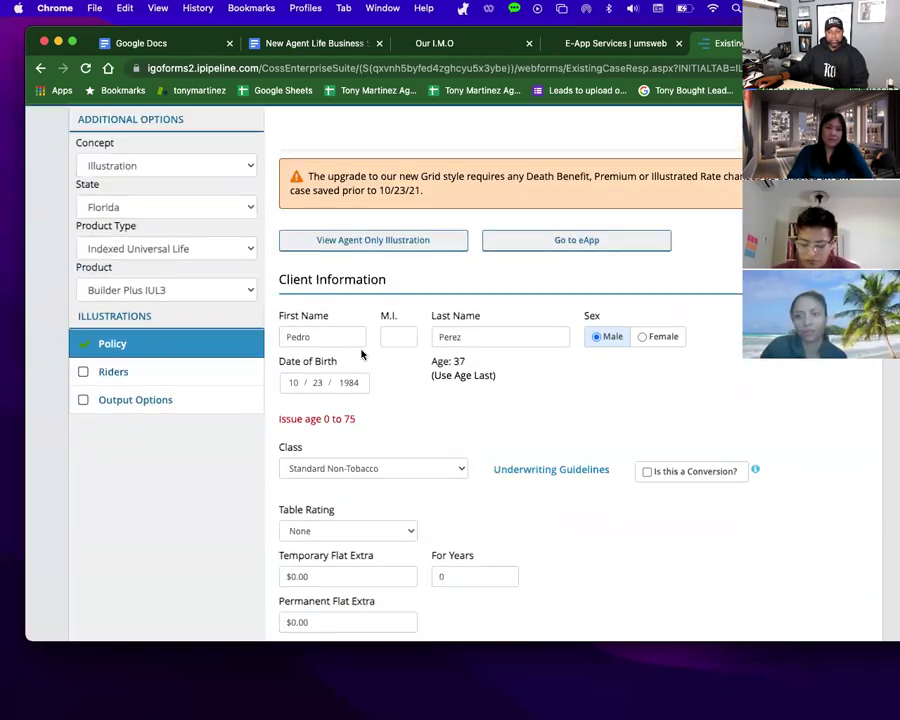
Try to switch the existing illustration's product type from Indexed Universal Life to Term Life.
left_click(196, 343)
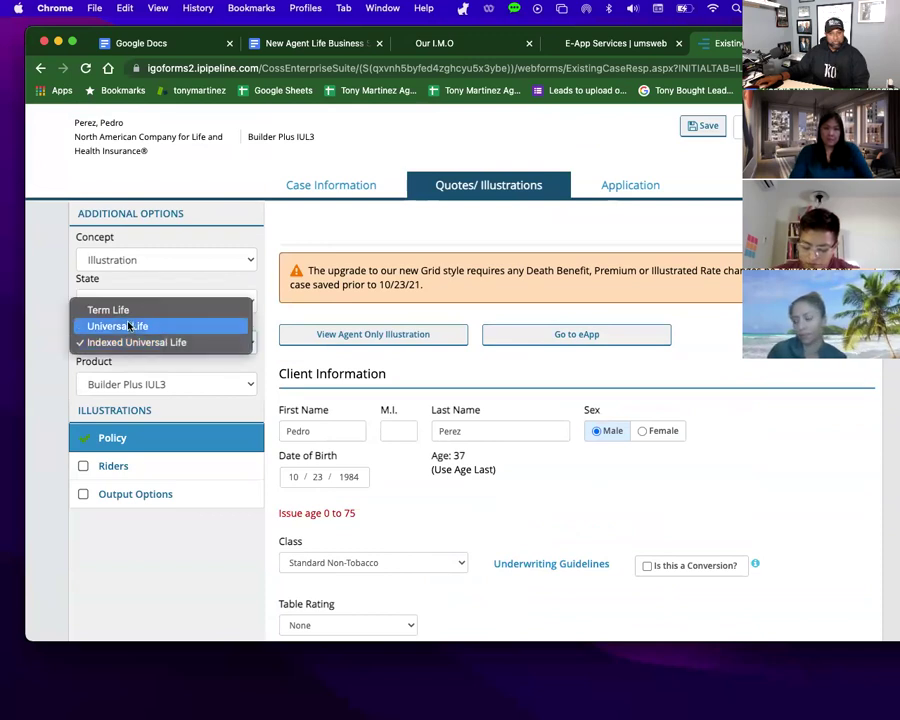
left_click(414, 452)
key("t")
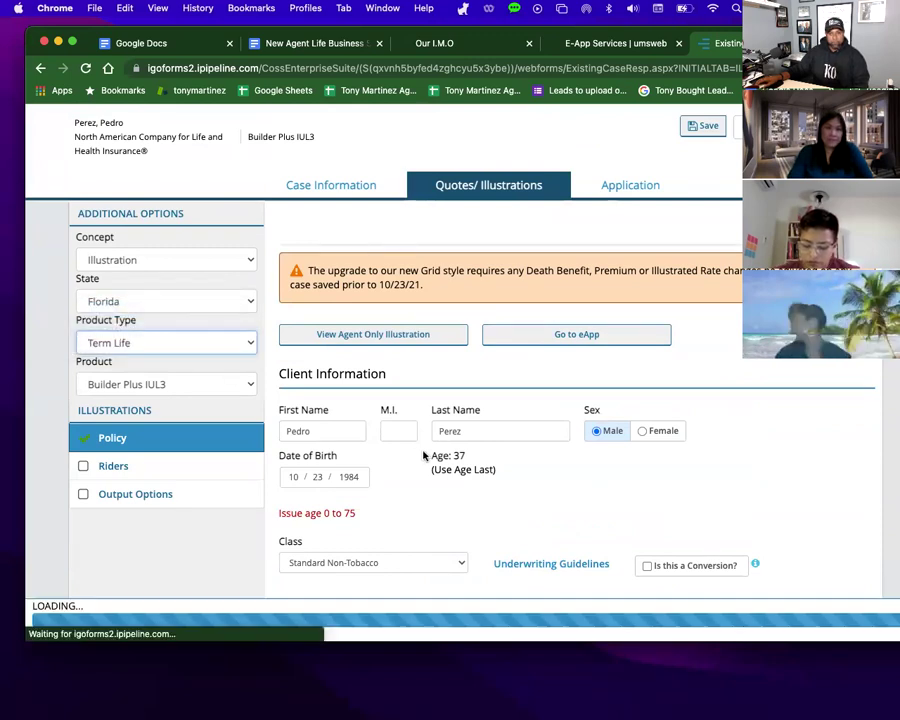
scroll(424, 460, "down", 3)
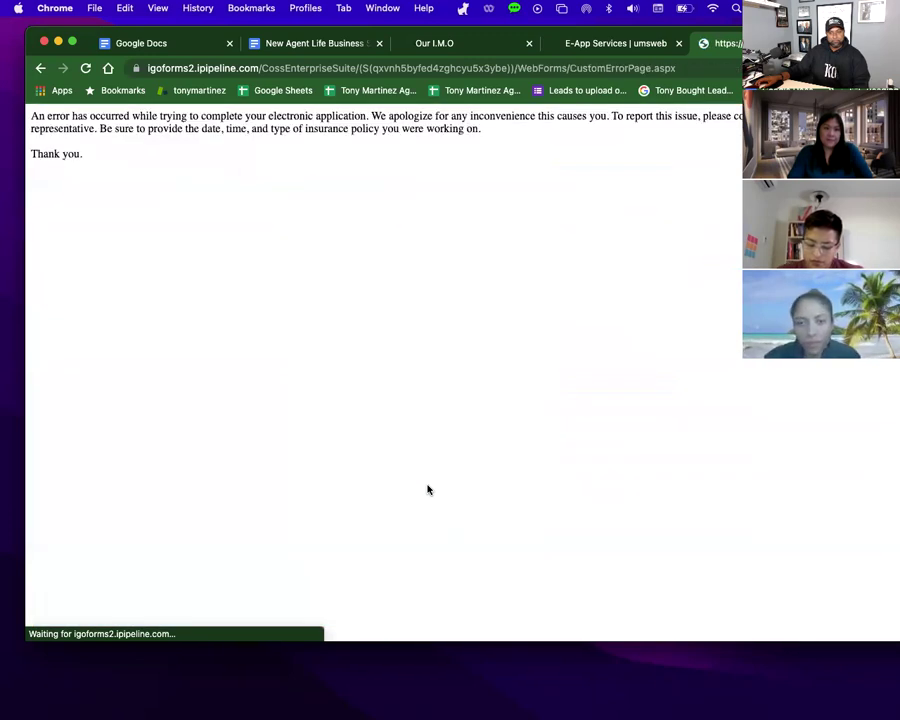
Try to return to the existing case's illustration page.
left_click(38, 68)
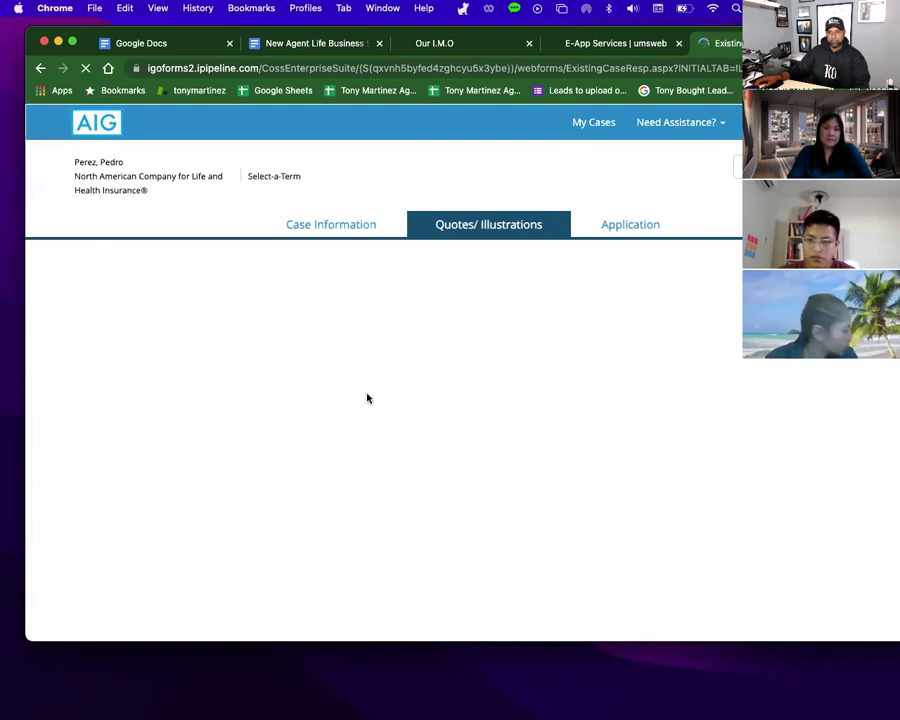
left_click(41, 68)
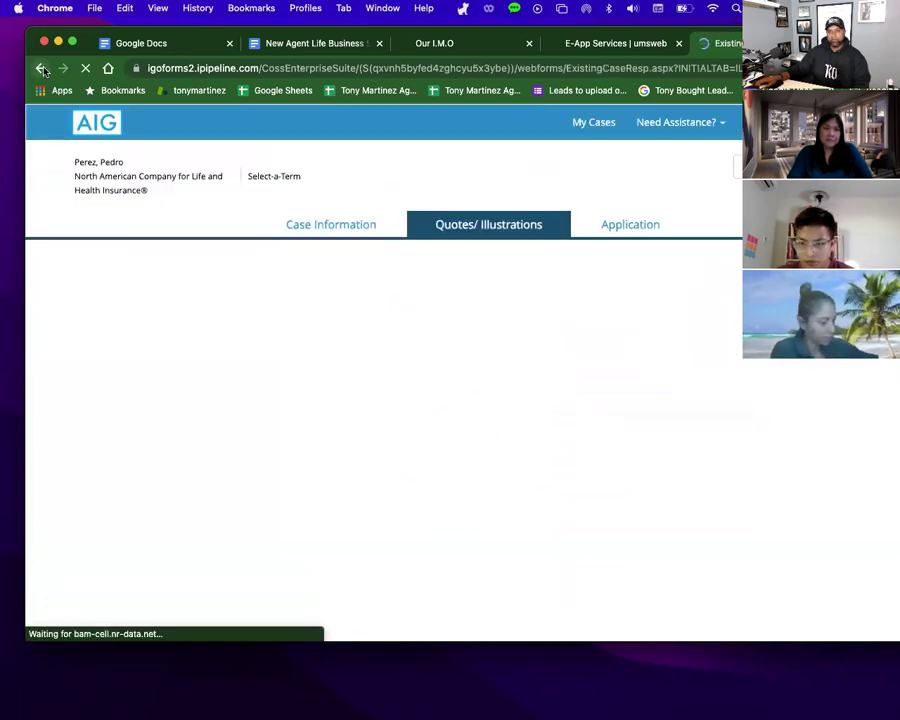
left_click(41, 68)
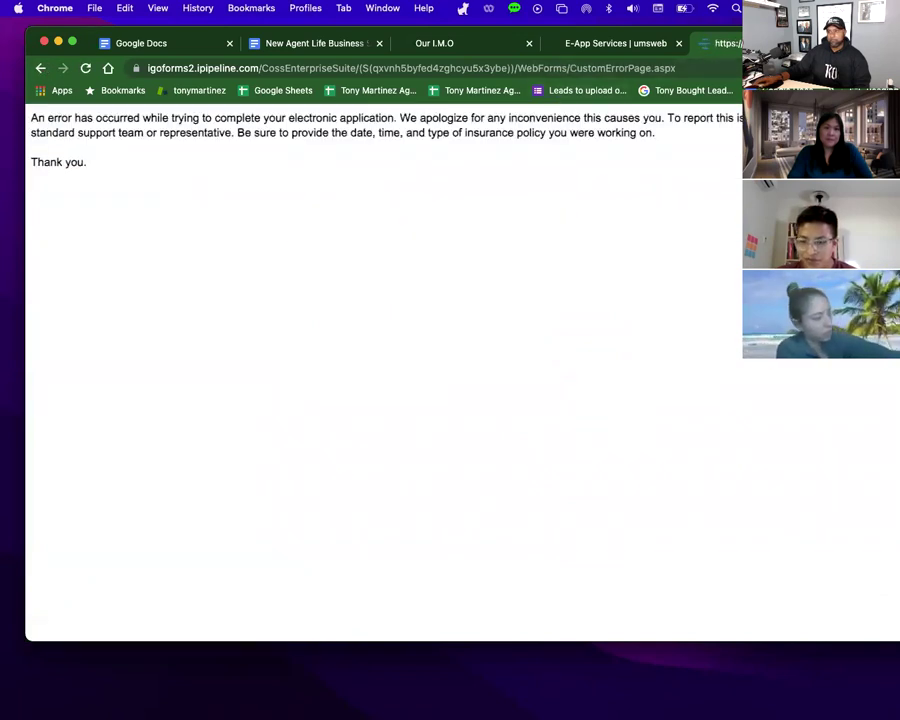
Relaunch iGo e-App from the UMS E-App Services page and start a new case.
left_click(580, 45)
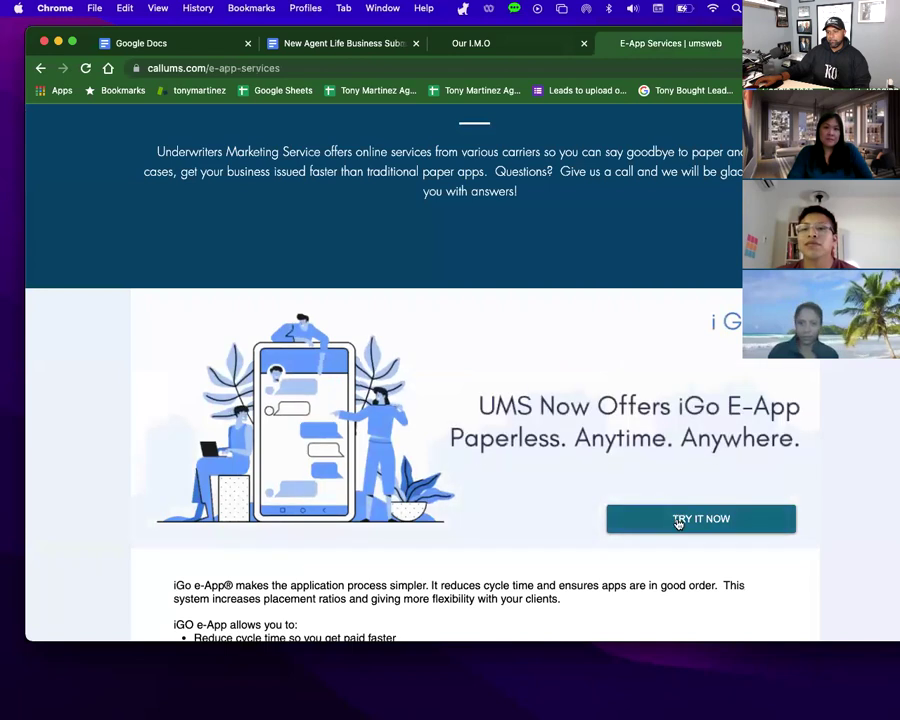
left_click(676, 518)
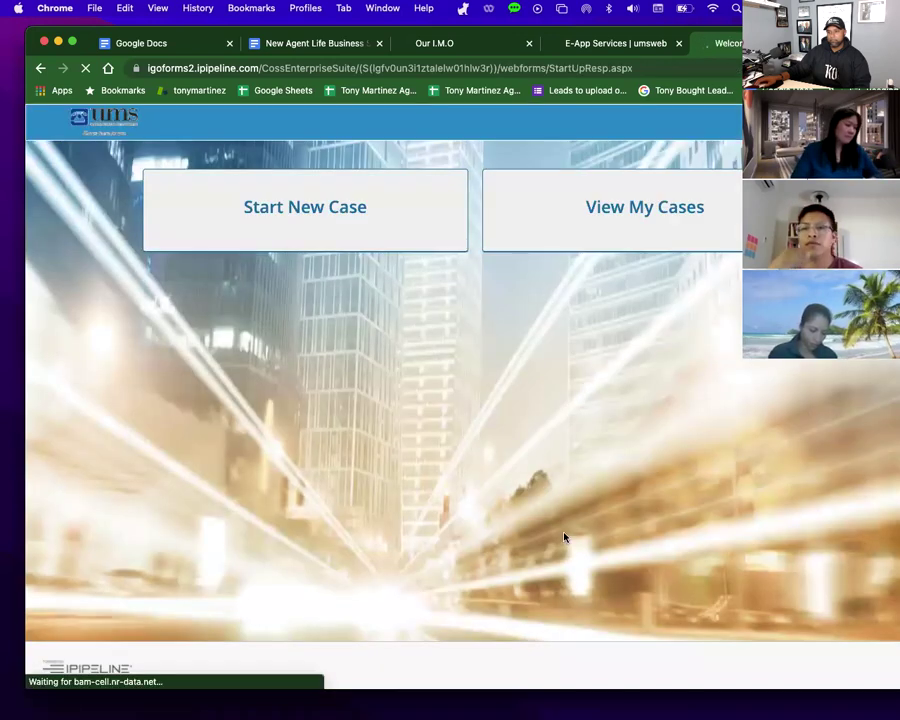
left_click(329, 237)
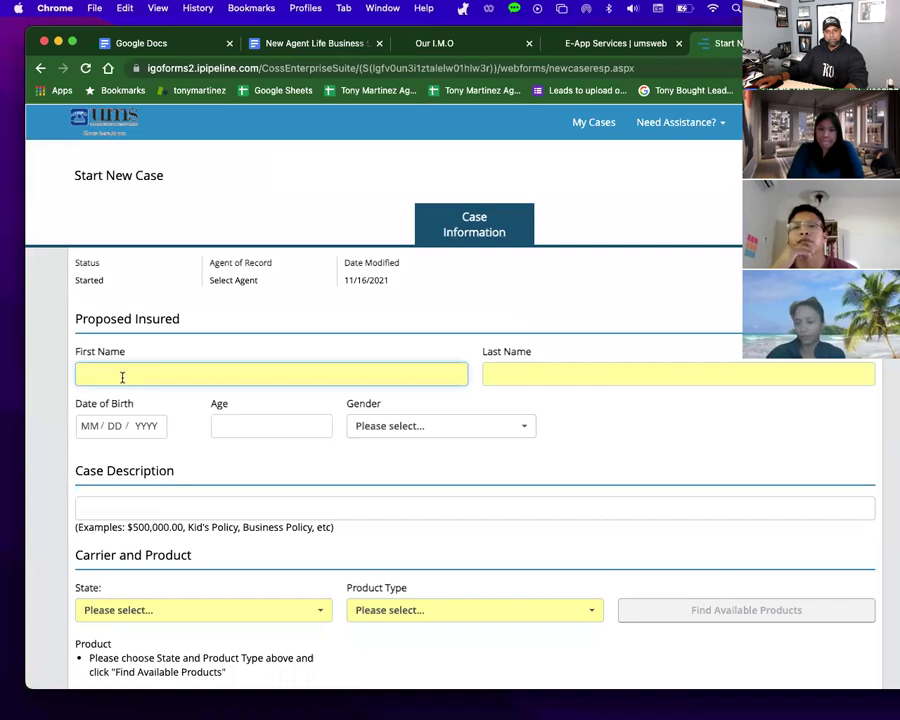
Enter Sample as the proposed insured's first and last name, fill in the date of birth, and set age 37 and gender Male.
left_click(122, 376)
type("Sample")
key("Tab")
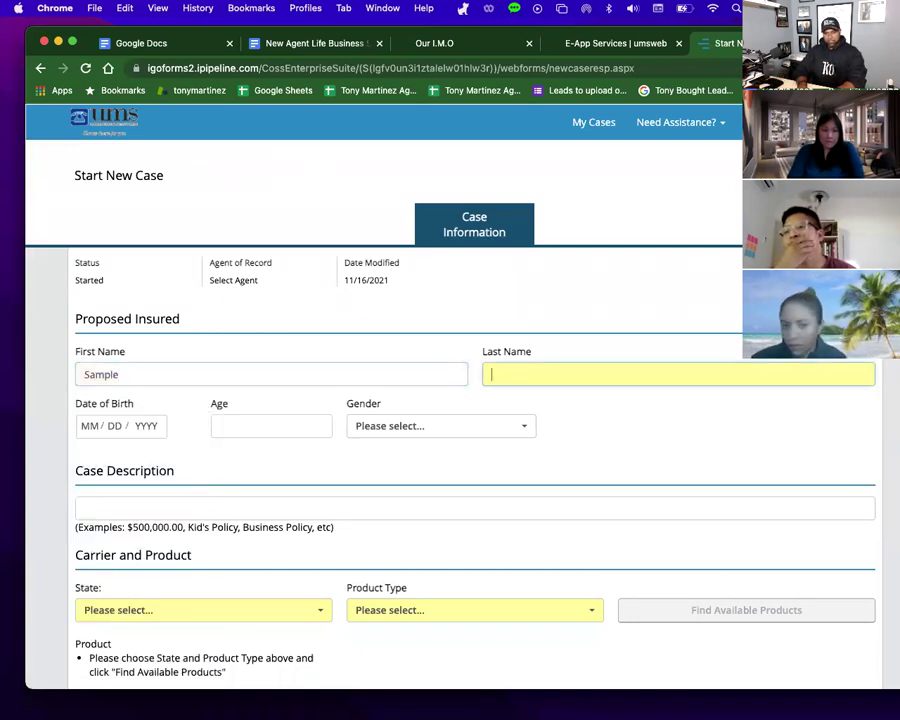
type("Sample")
key("Tab")
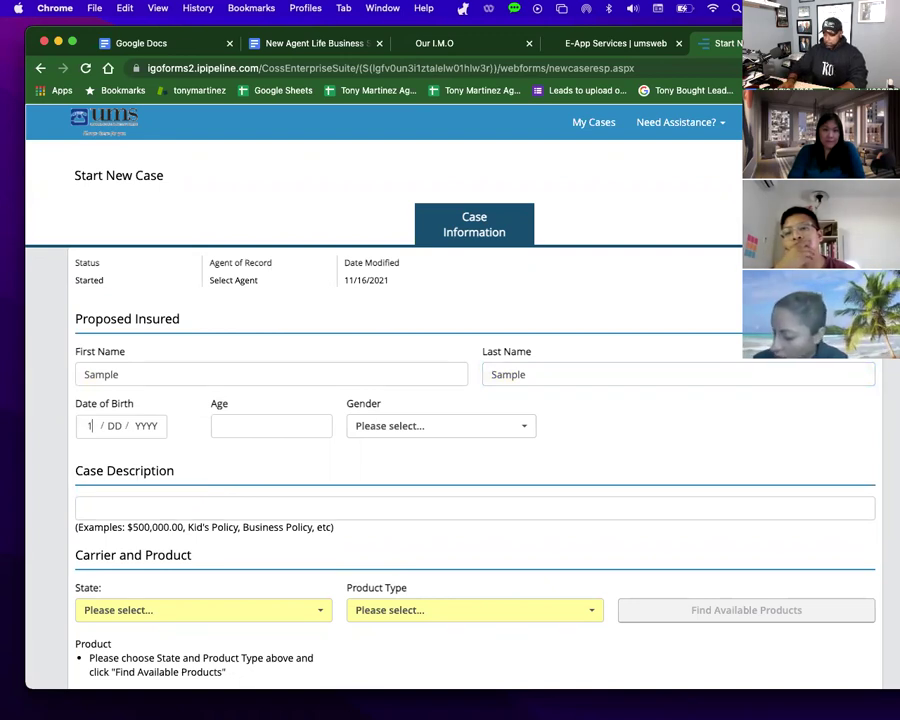
key("Tab")
type("37")
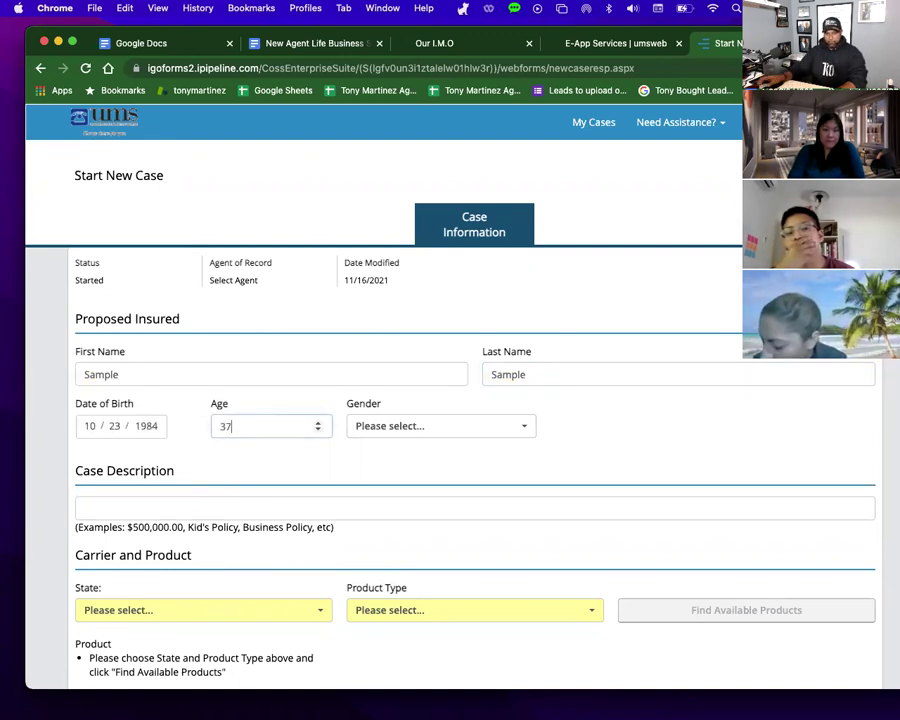
left_click(392, 428)
left_click(375, 486)
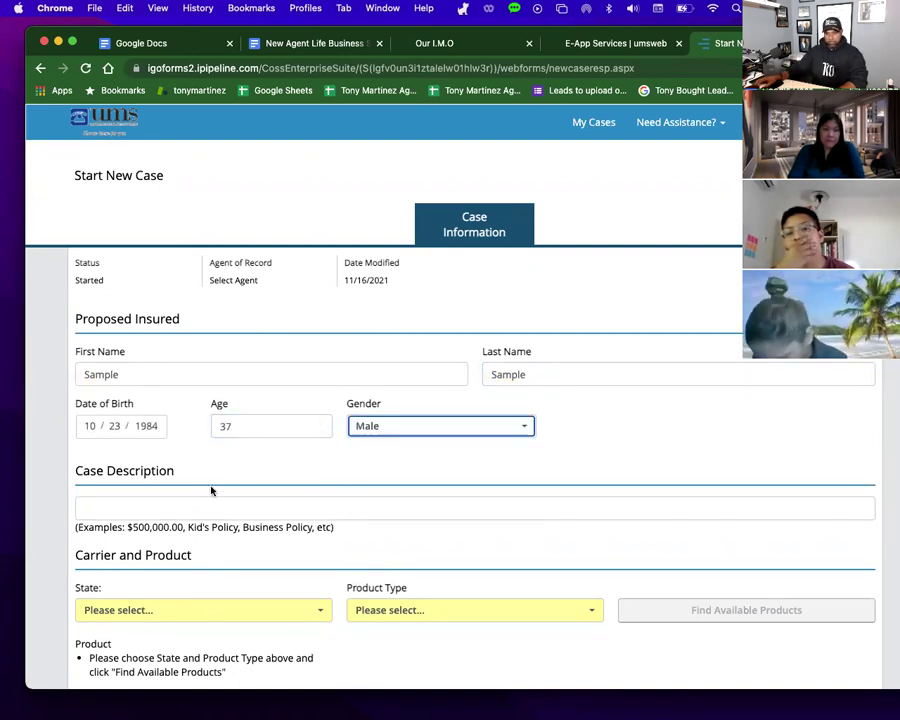
Enter "Sample NO TerM" as the case description.
left_click(140, 507)
type("Sam")
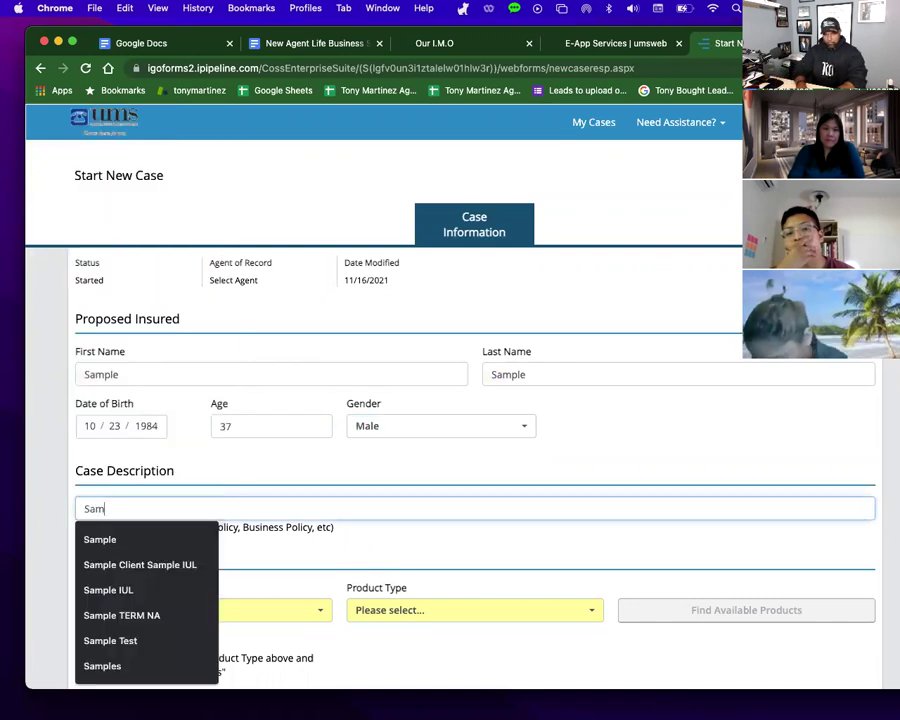
type("ple NO TerM")
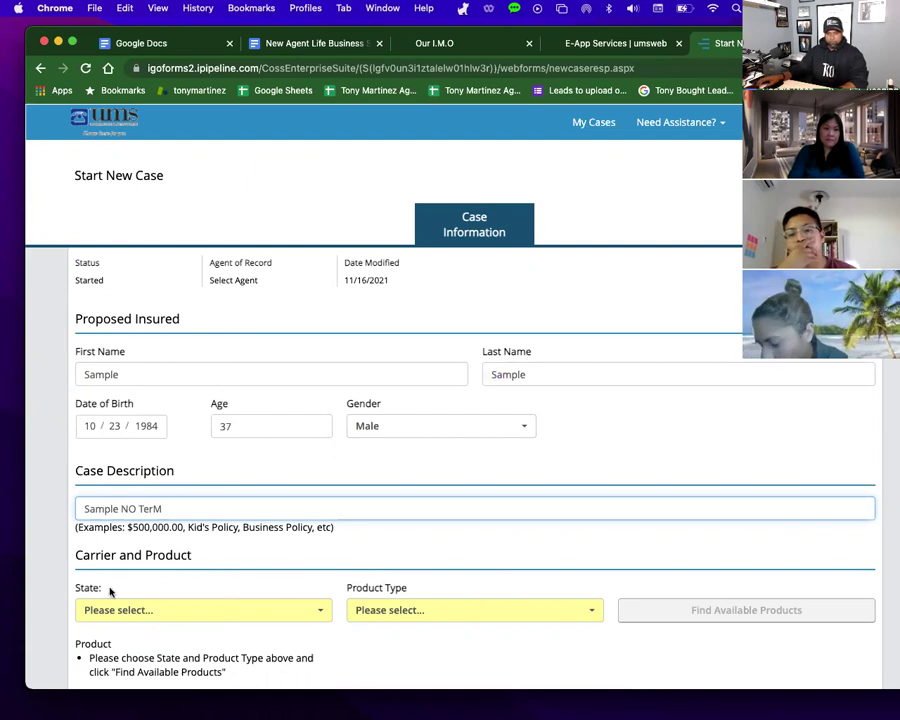
Set the state to Florida and the product type to Term Life, and find the available products.
scroll(120, 595, "down", 1)
left_click(128, 593)
scroll(115, 633, "down", 3)
scroll(96, 626, "up", 2)
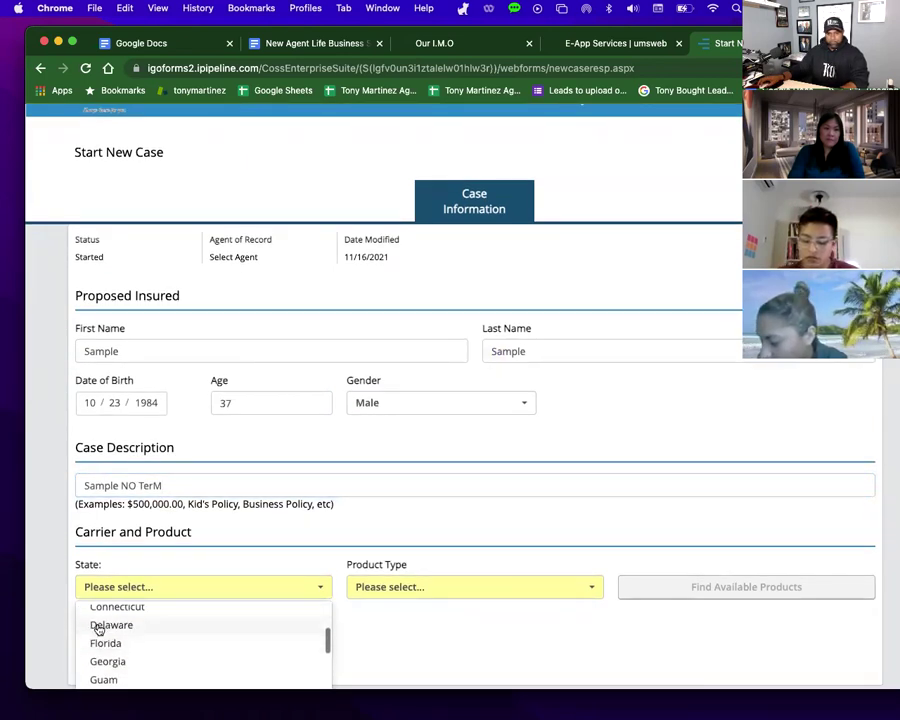
left_click(102, 642)
scroll(436, 536, "down", 2)
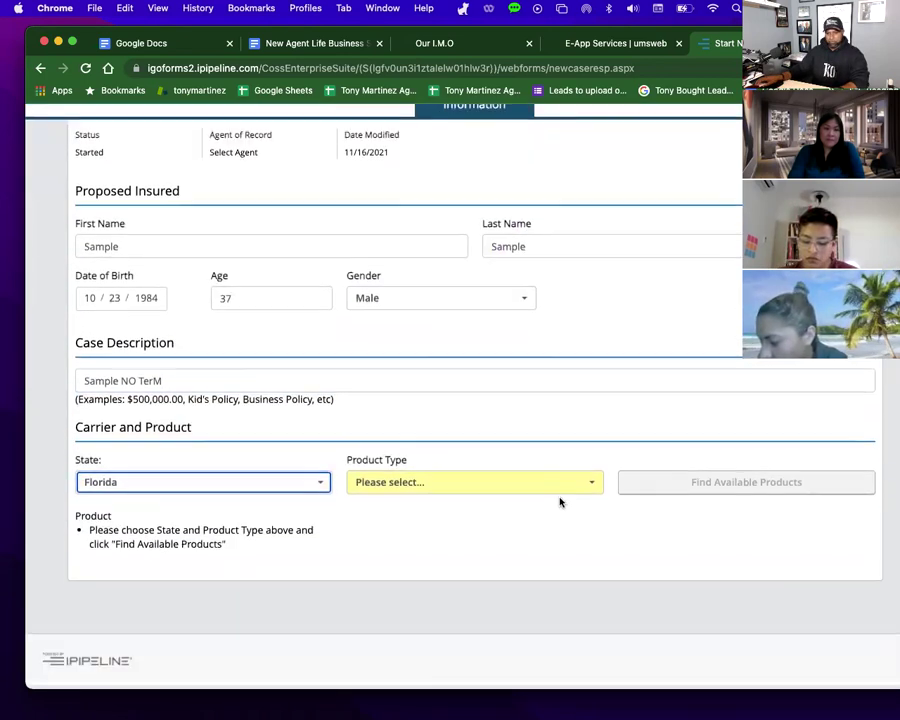
left_click(448, 497)
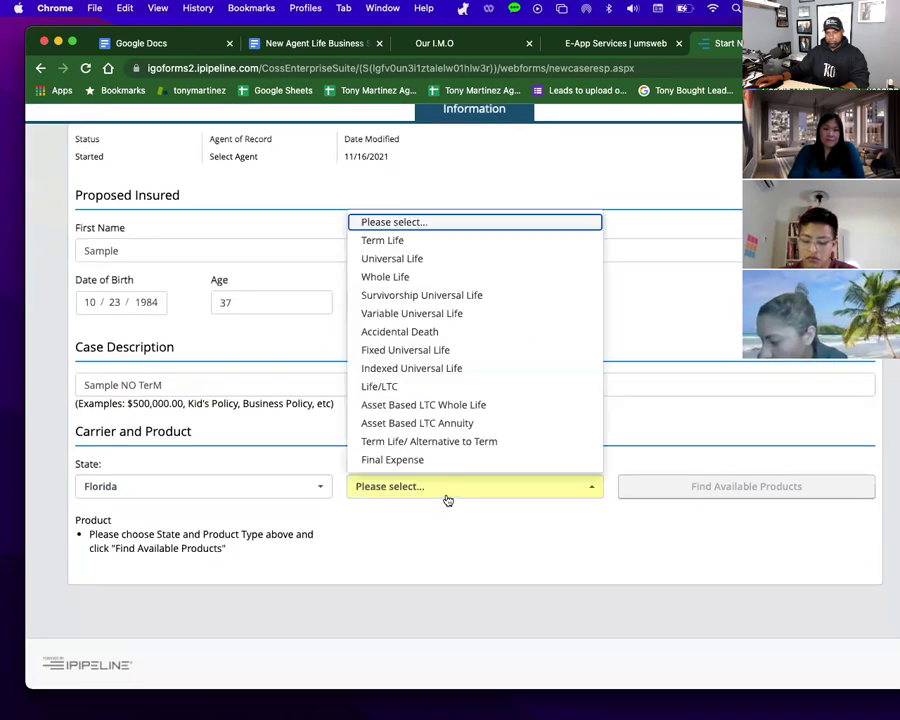
left_click(392, 243)
left_click(671, 482)
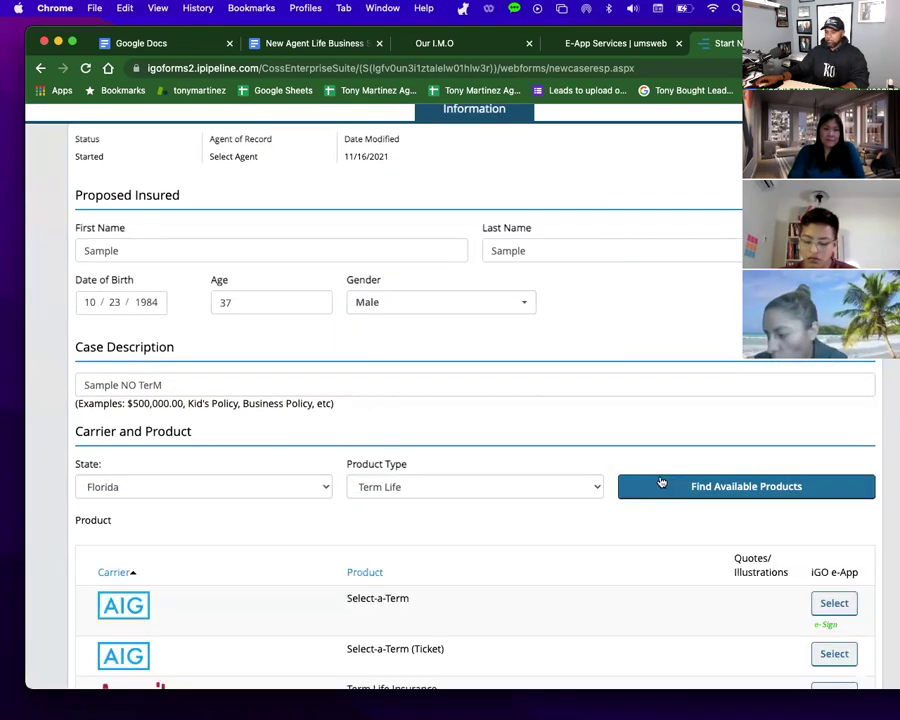
Select the quote/illustration for North American's ADDvantage Gen 9 from the term product list.
scroll(647, 484, "down", 8)
scroll(602, 497, "down", 10)
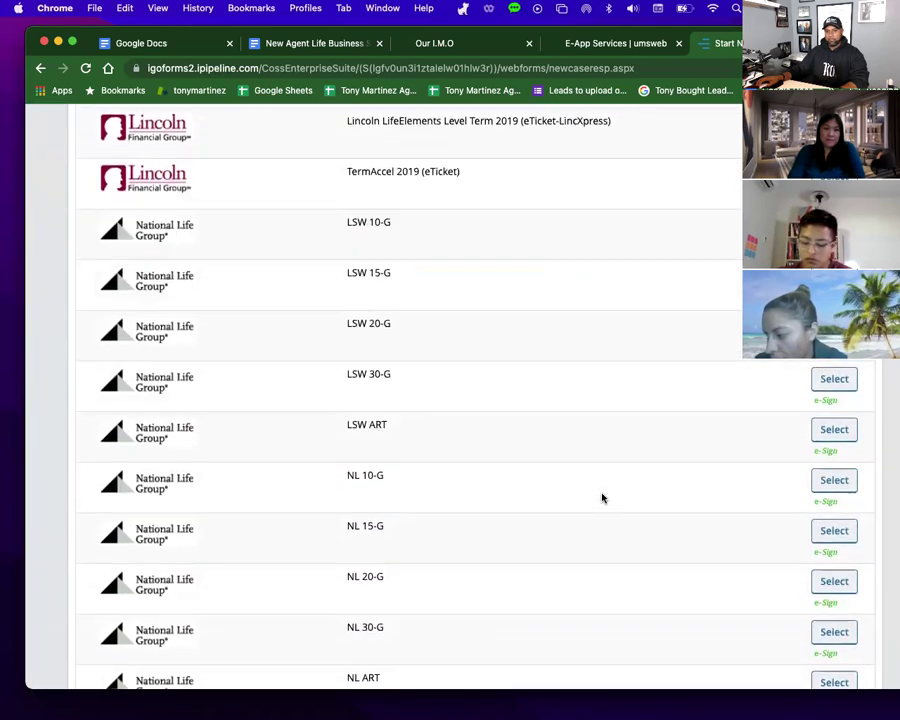
scroll(602, 497, "down", 3)
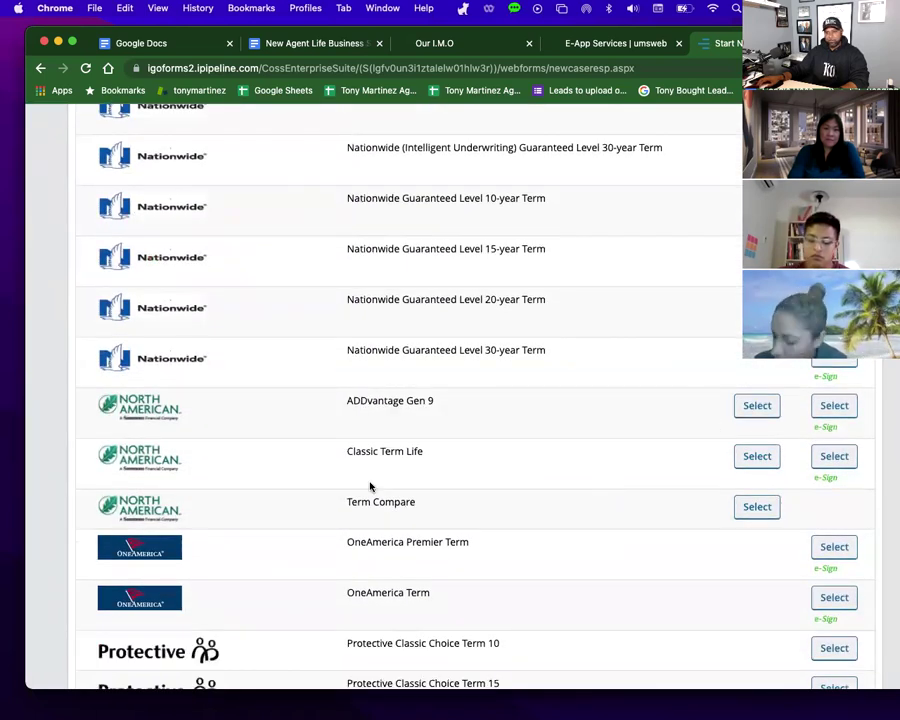
left_click_drag(345, 399, 447, 407)
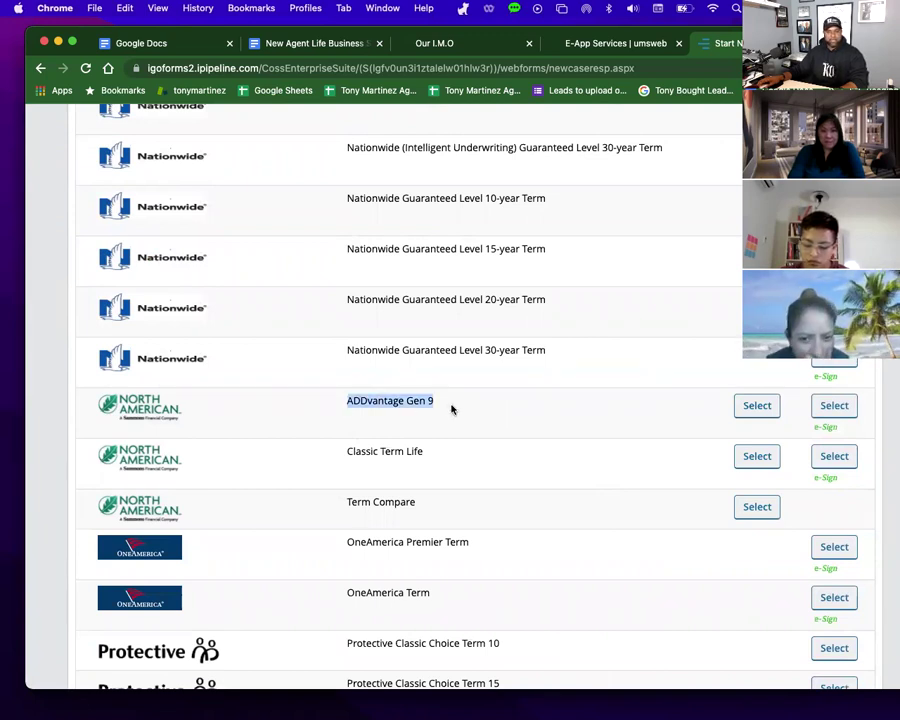
left_click(760, 408)
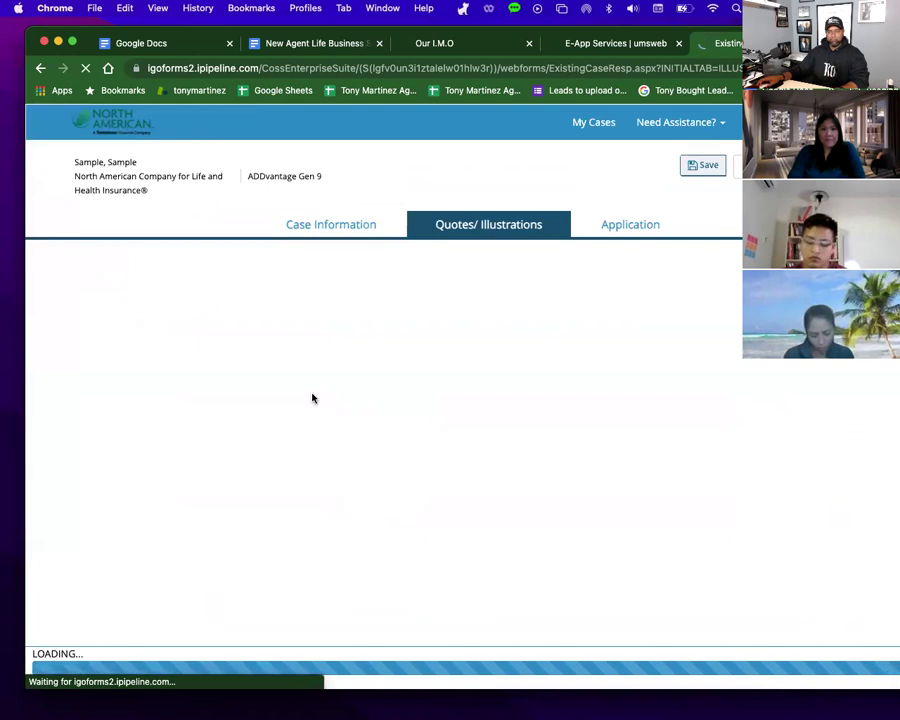
Set the client's class to Preferred Non-Tobacco and the policy's death benefit to $500,000.
scroll(330, 410, "down", 2)
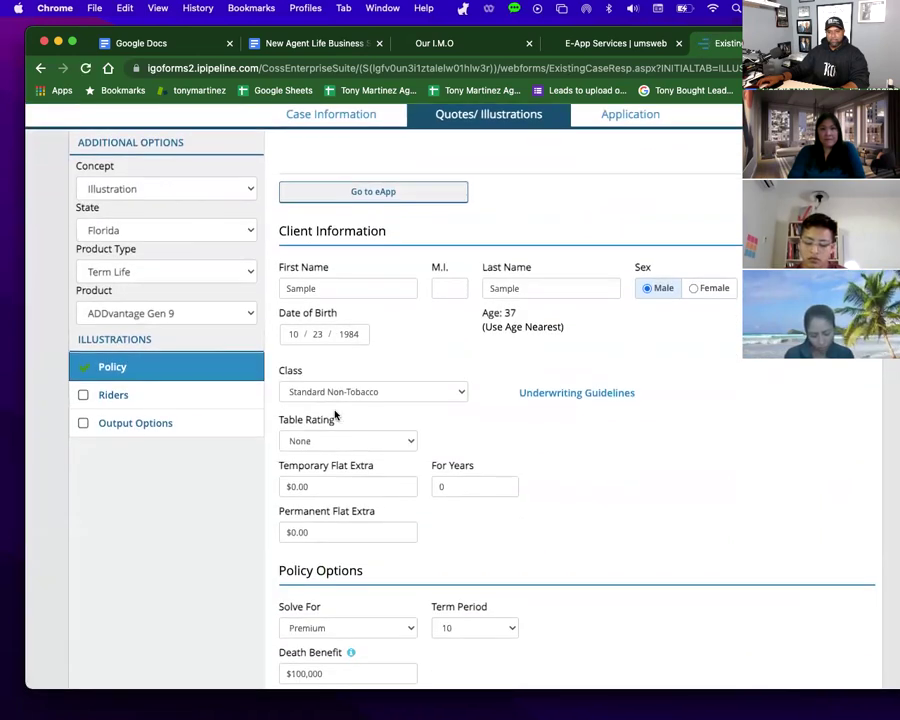
left_click(386, 394)
left_click(348, 377)
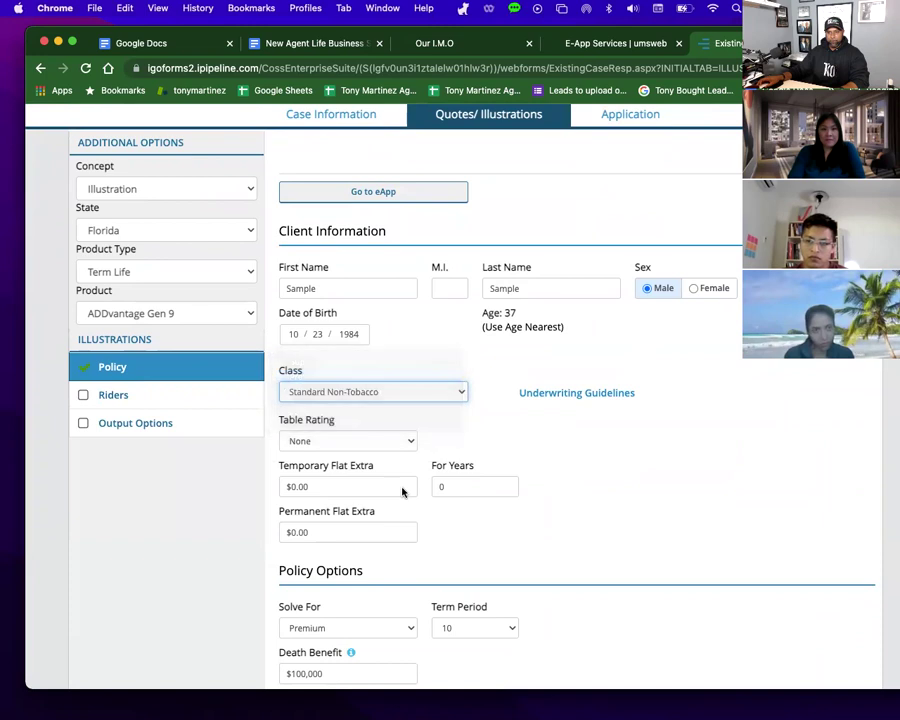
scroll(402, 488, "down", 3)
left_click(352, 387)
left_click_drag(352, 387, 281, 387)
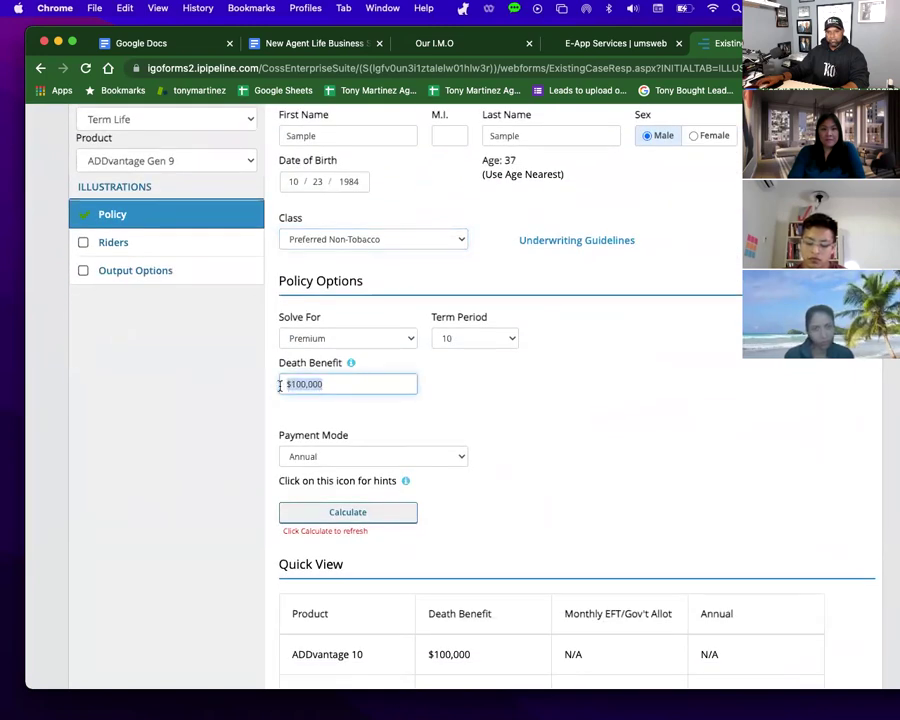
type("$500")
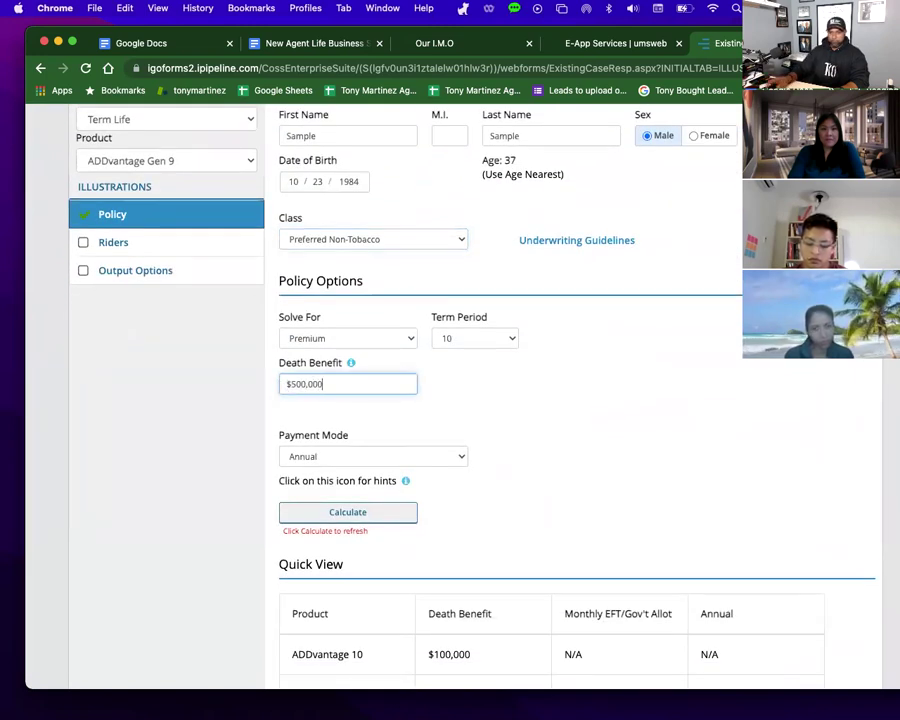
Set the policy's payment mode to Monthly EFT/Military Govt. Allot.
left_click(321, 447)
left_click(320, 457)
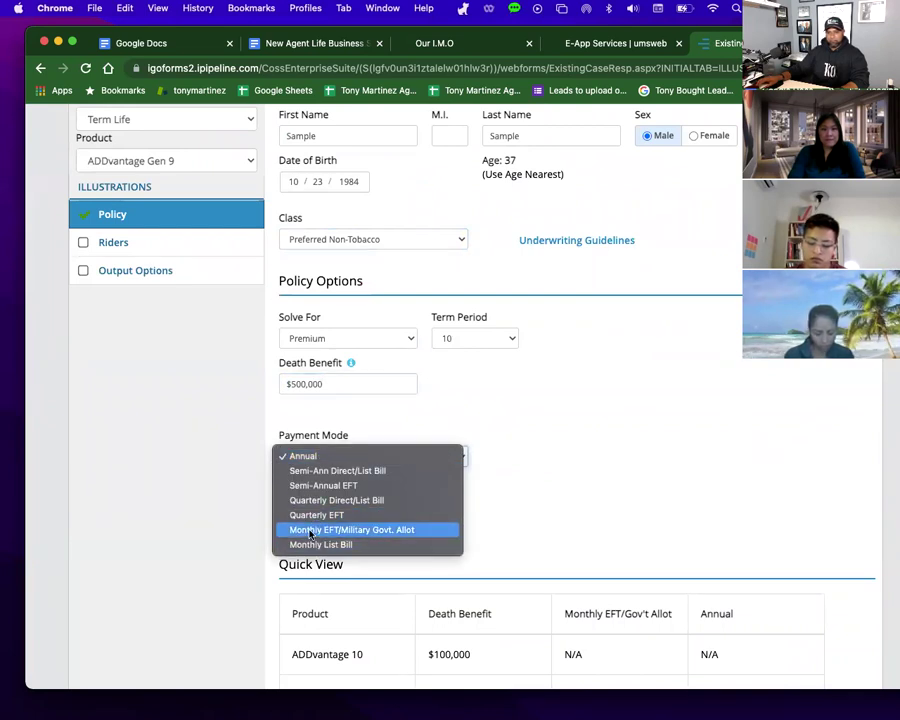
left_click(310, 530)
scroll(512, 478, "up", 2)
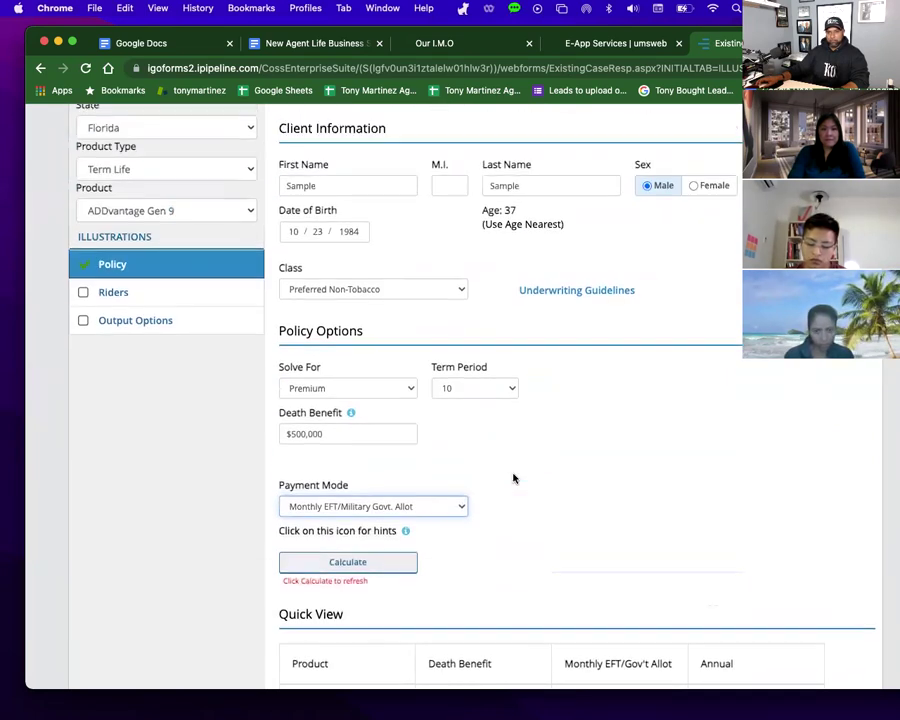
Add the Children's Term Insurance Rider with $25,000 of insurance for 8 years.
left_click(116, 307)
left_click(166, 332)
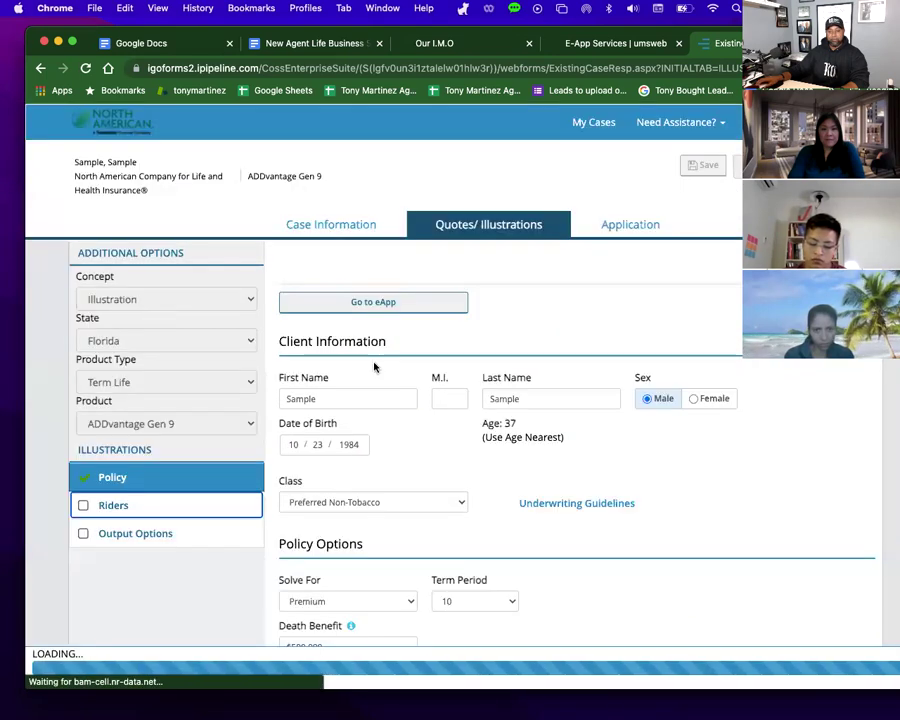
scroll(388, 463, "down", 2)
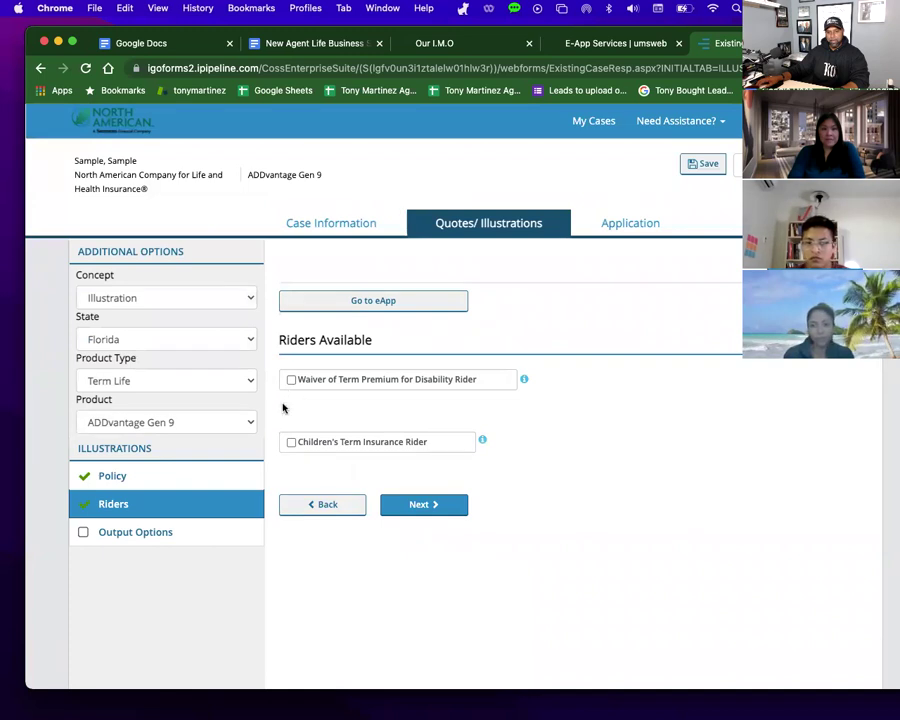
left_click(291, 442)
left_click(623, 443)
left_click(768, 460)
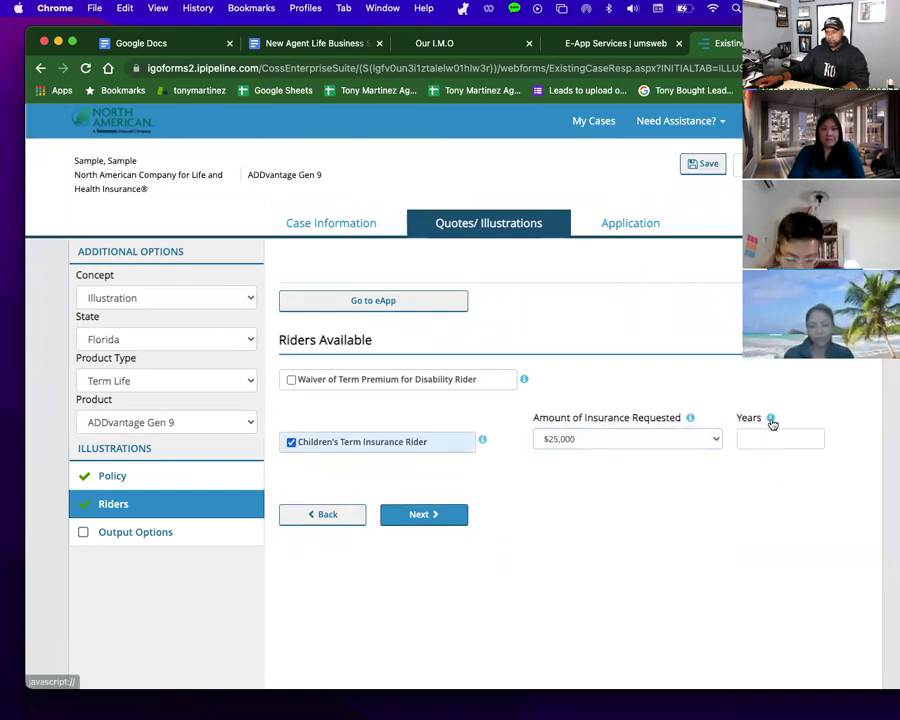
mouse_move(771, 422)
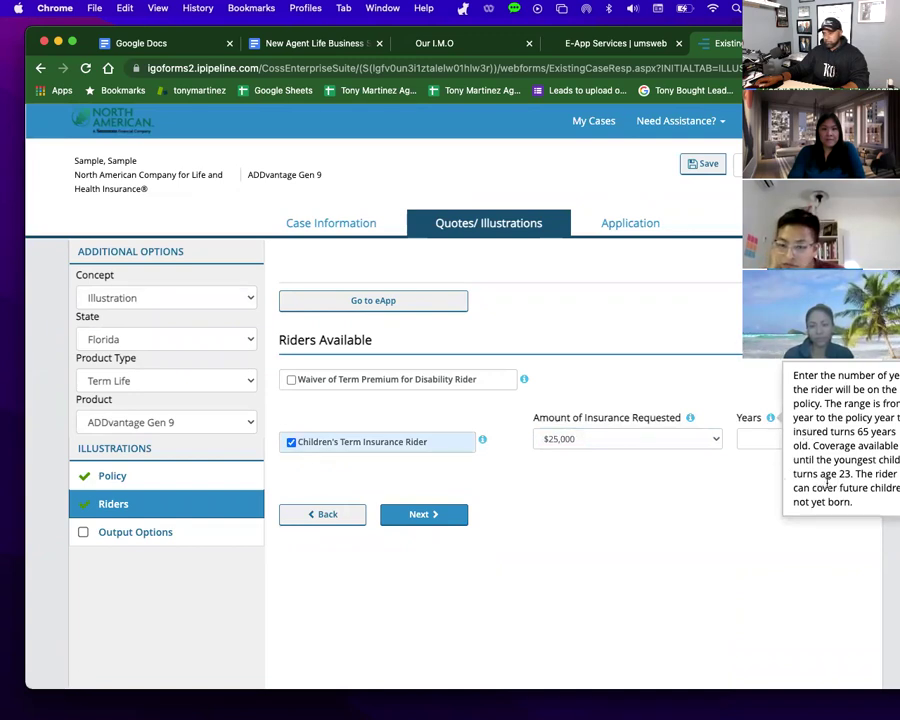
left_click(748, 438)
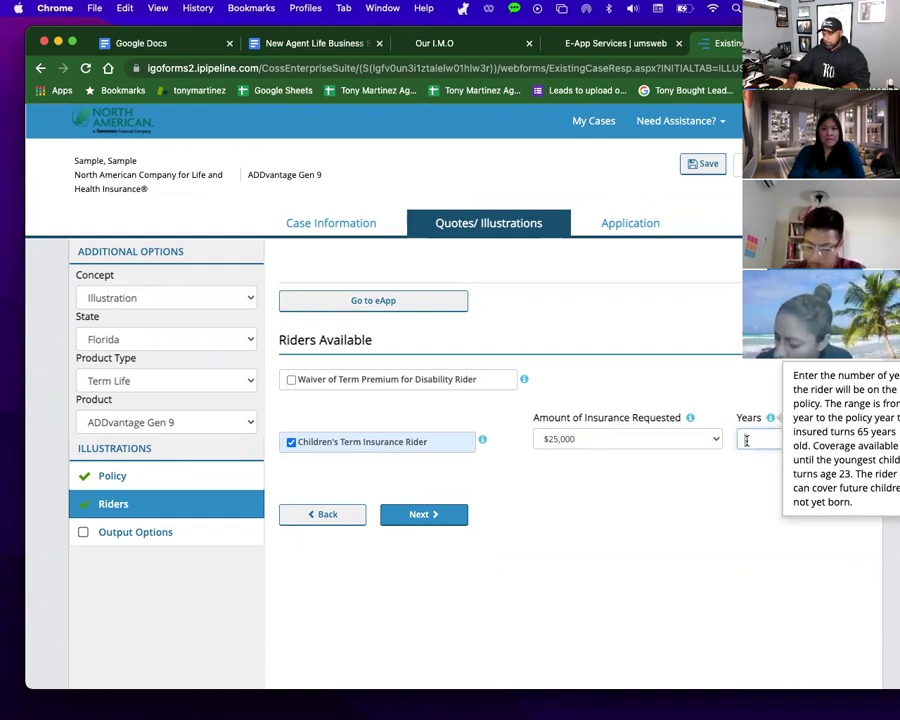
type("8")
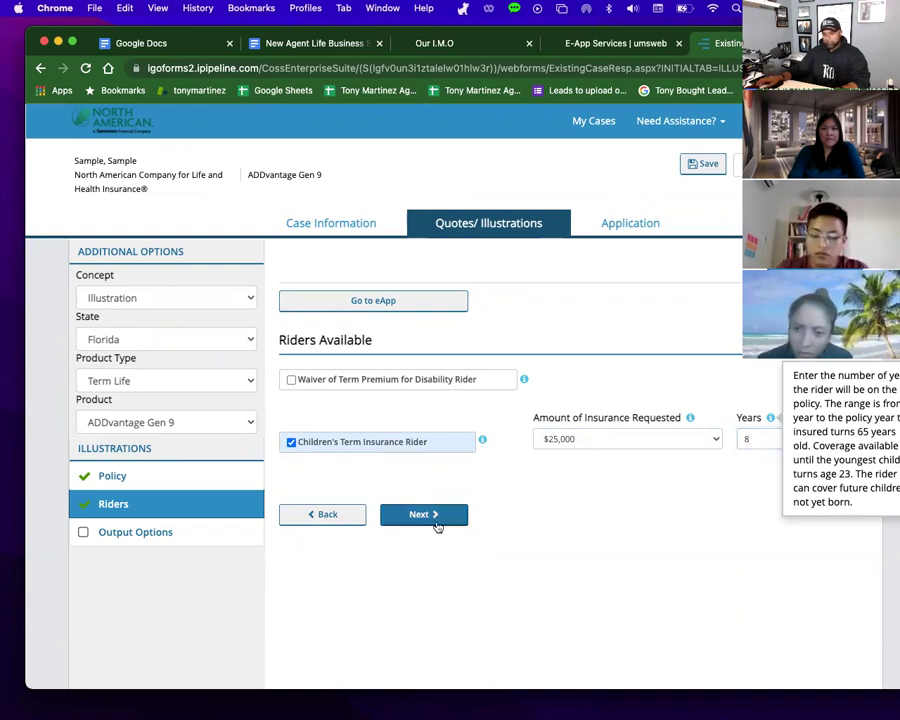
Continue past the riders, open the illustration proposal, examine its living benefits and projected policy values, and close it.
left_click(406, 524)
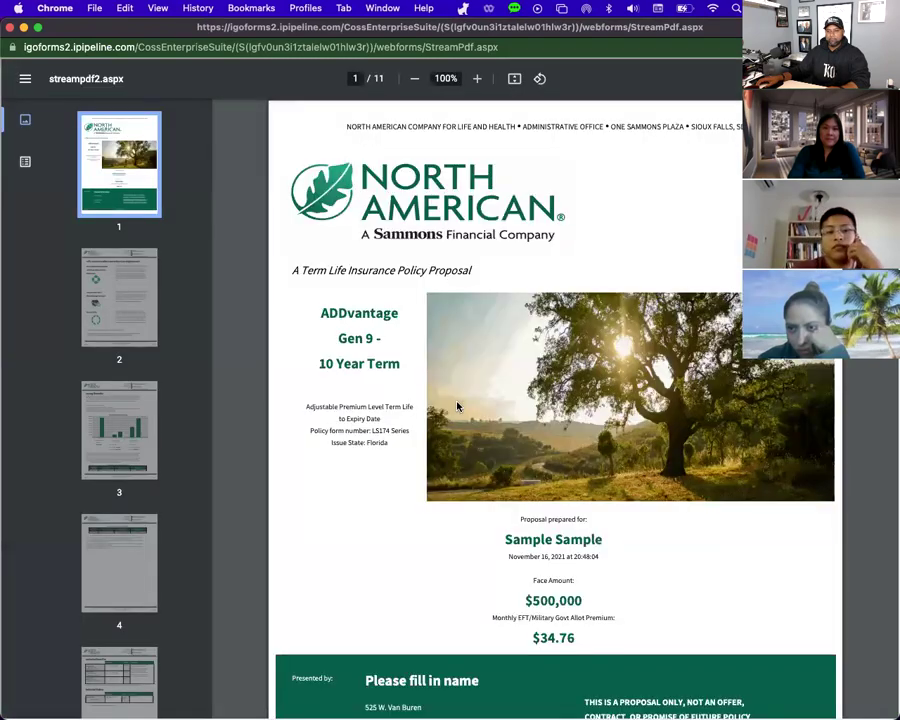
scroll(409, 406, "down", 2)
scroll(409, 406, "up", 2)
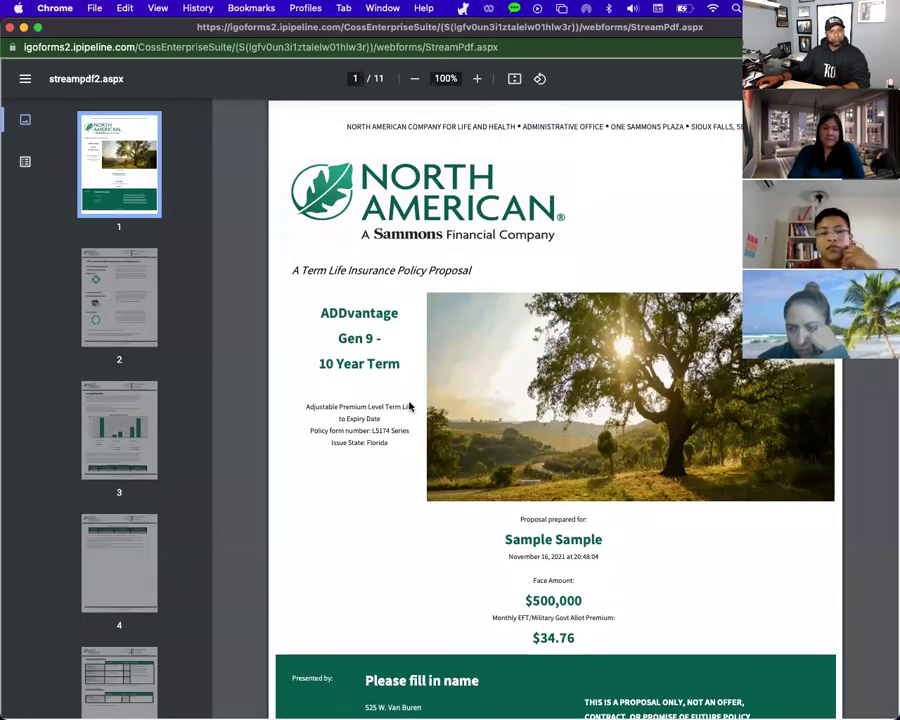
scroll(409, 406, "down", 5)
scroll(409, 406, "down", 15)
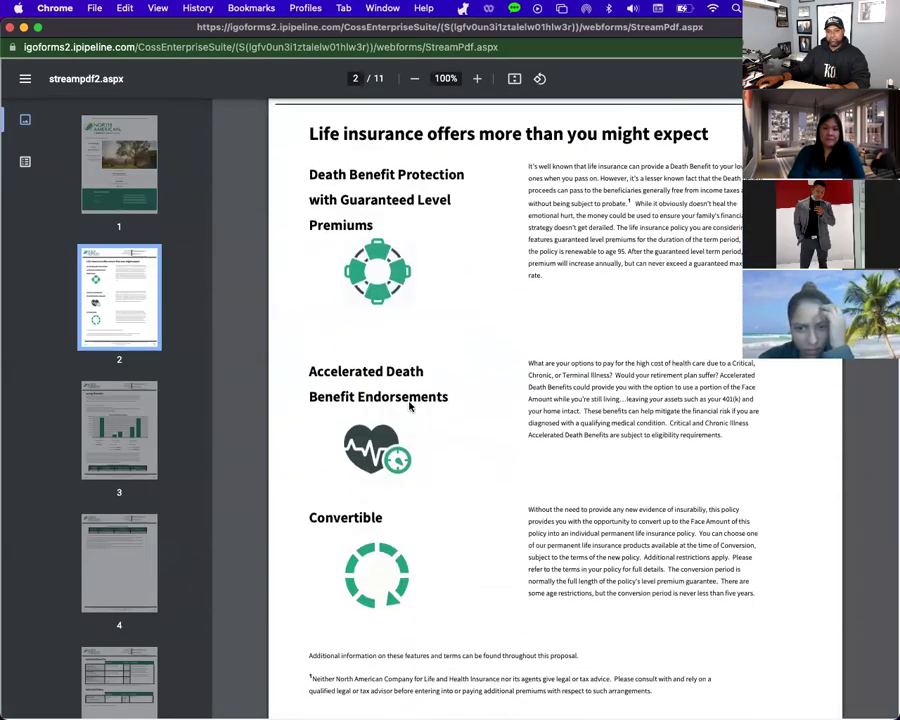
scroll(409, 406, "down", 15)
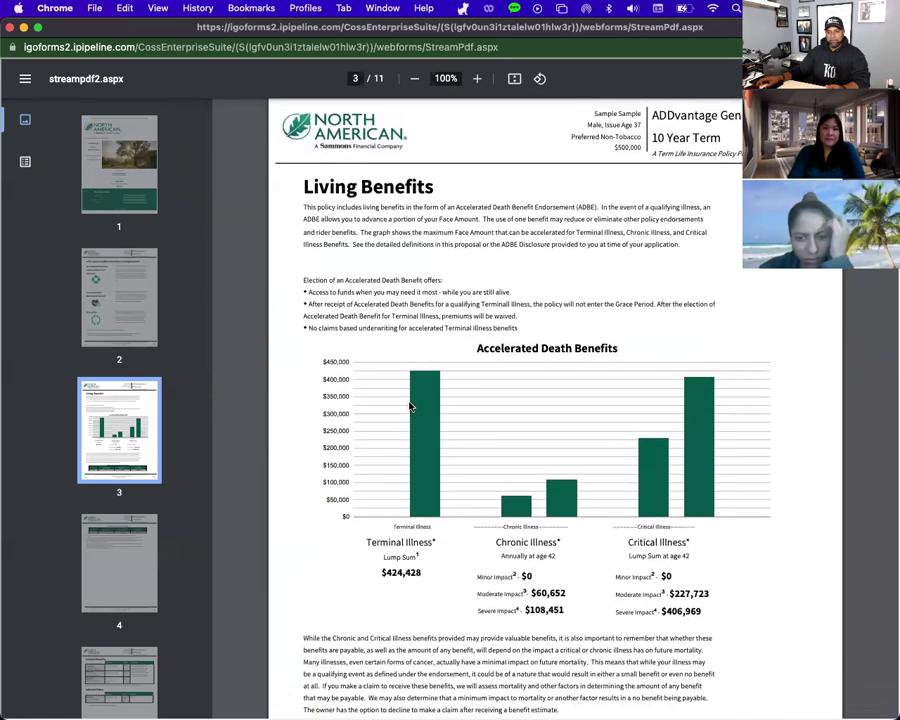
scroll(409, 406, "down", 15)
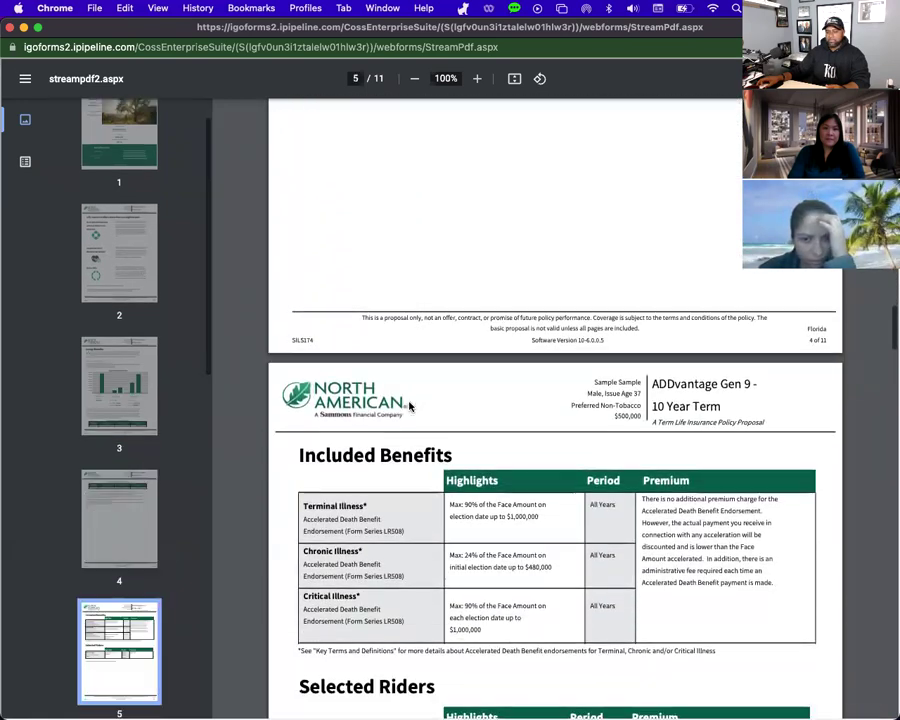
scroll(409, 406, "down", 15)
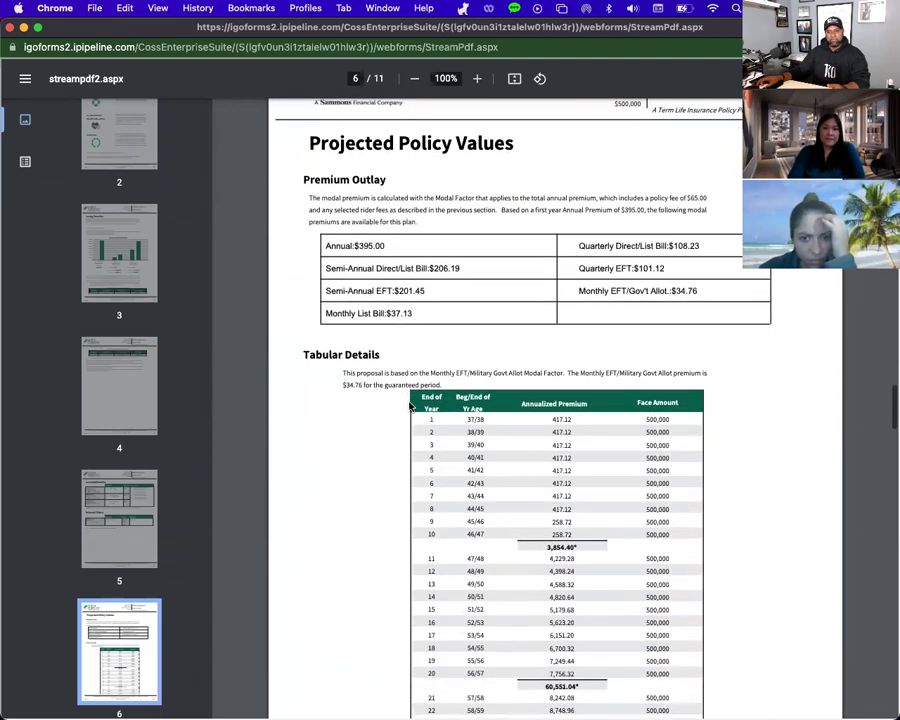
scroll(409, 406, "down", 10)
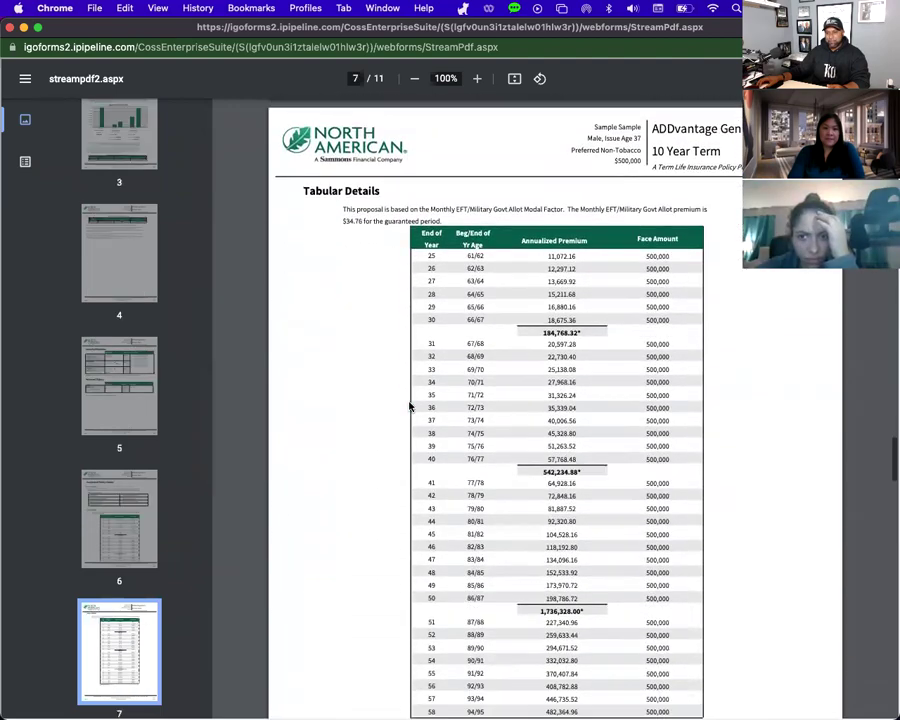
scroll(409, 406, "down", 4)
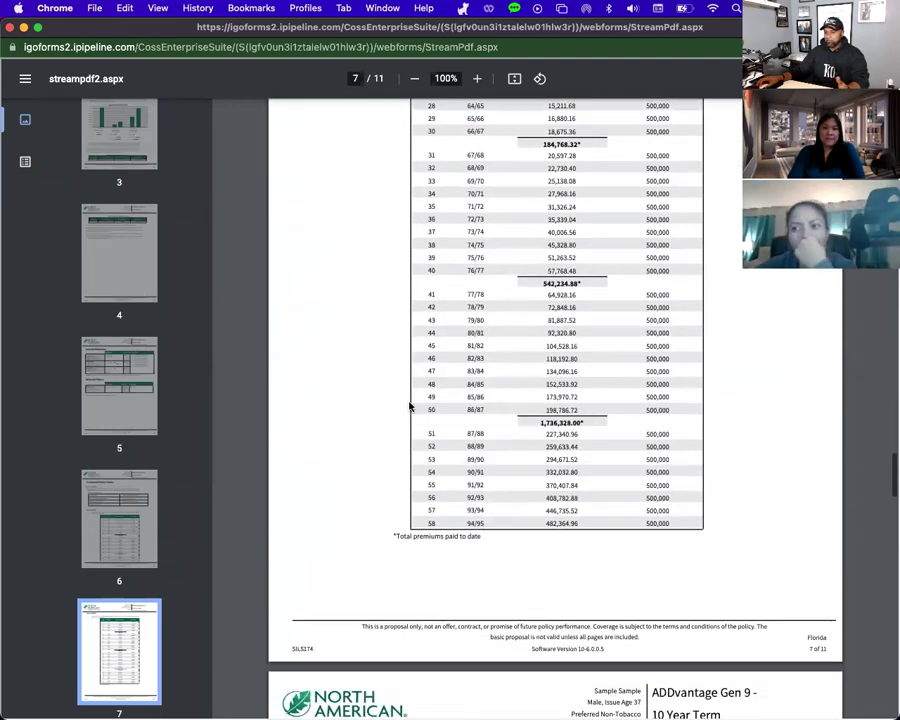
scroll(409, 406, "up", 8)
scroll(409, 406, "up", 10)
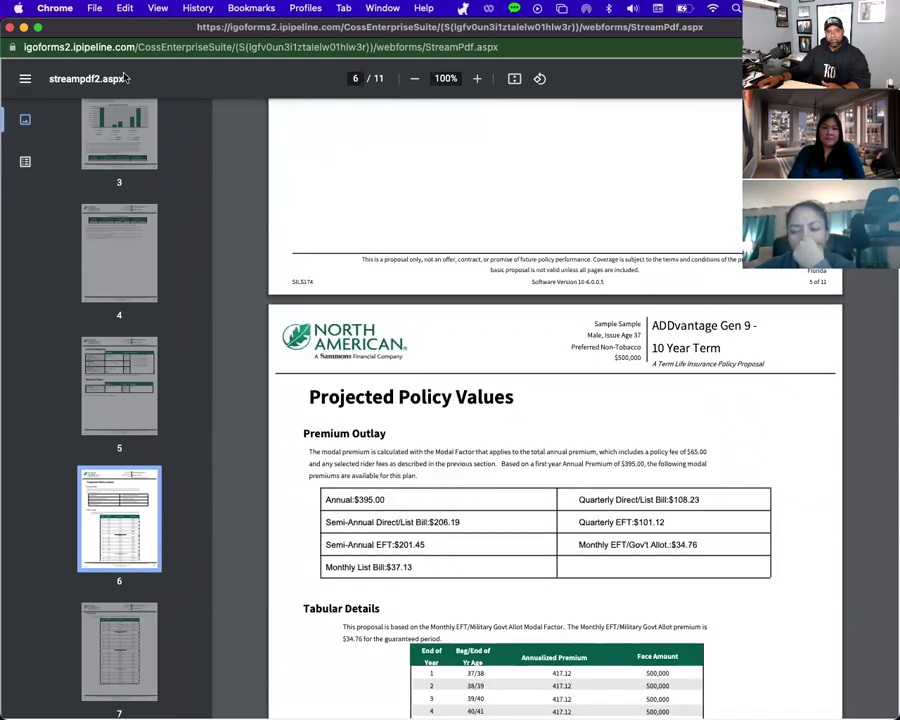
left_click(10, 27)
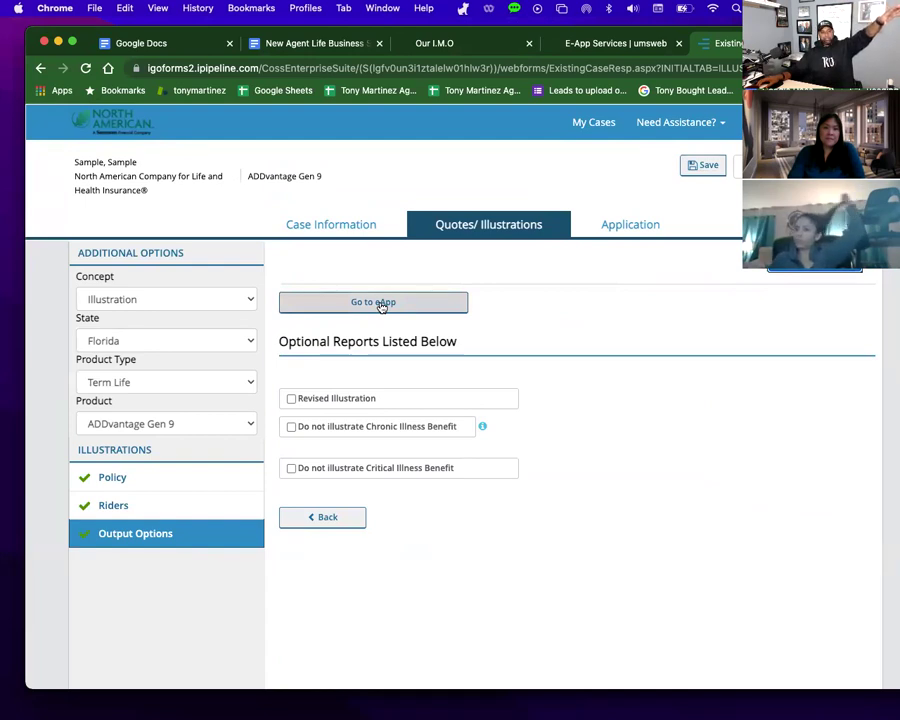
Go to the eApp, set the request type to New Business, and continue to the Proposed Insured form.
left_click(381, 303)
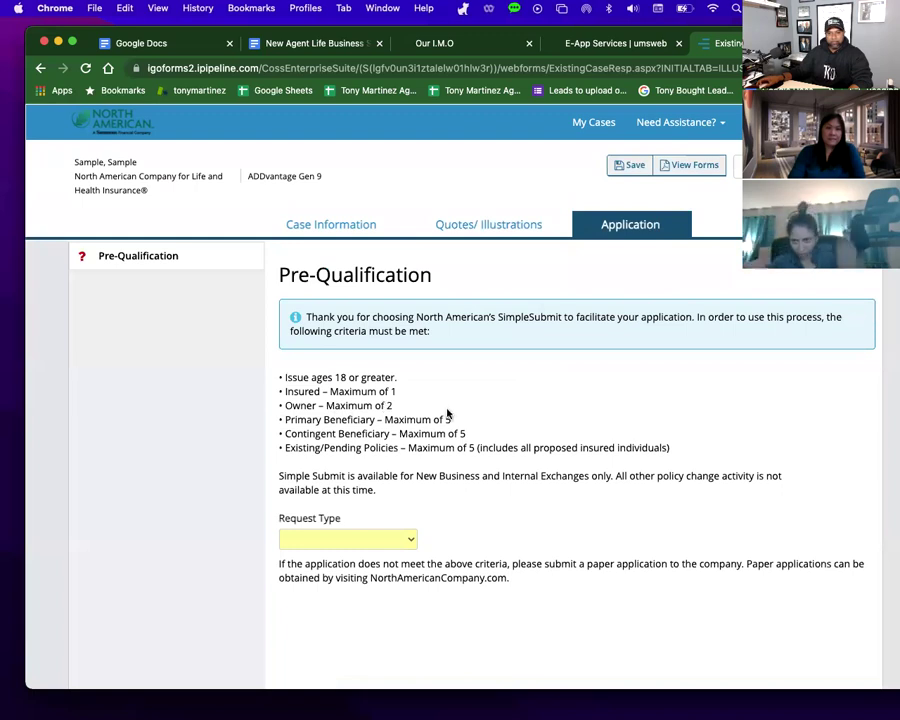
scroll(446, 413, "down", 2)
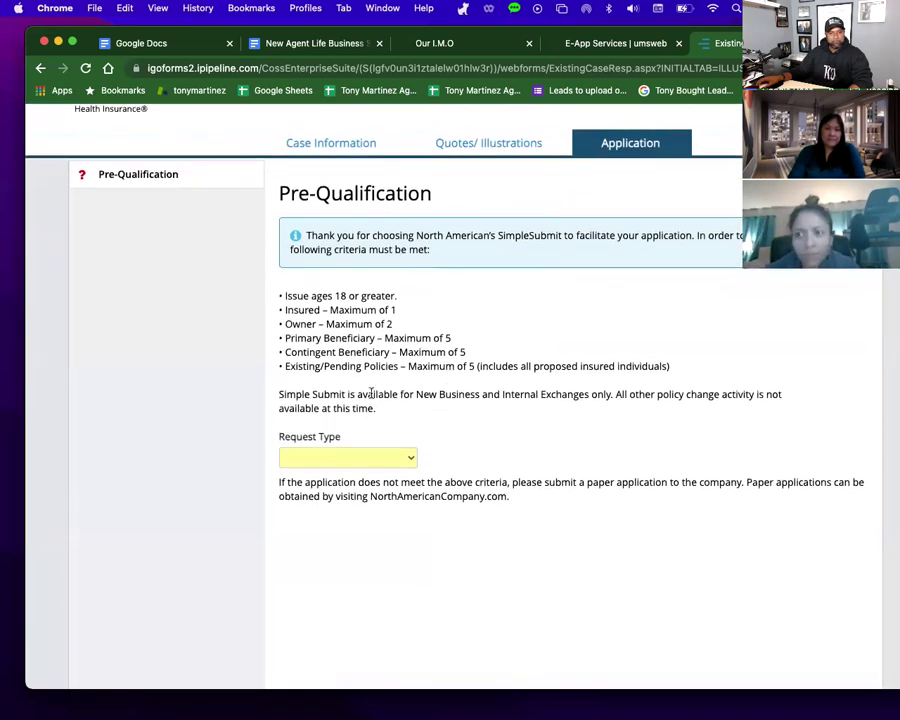
left_click(364, 466)
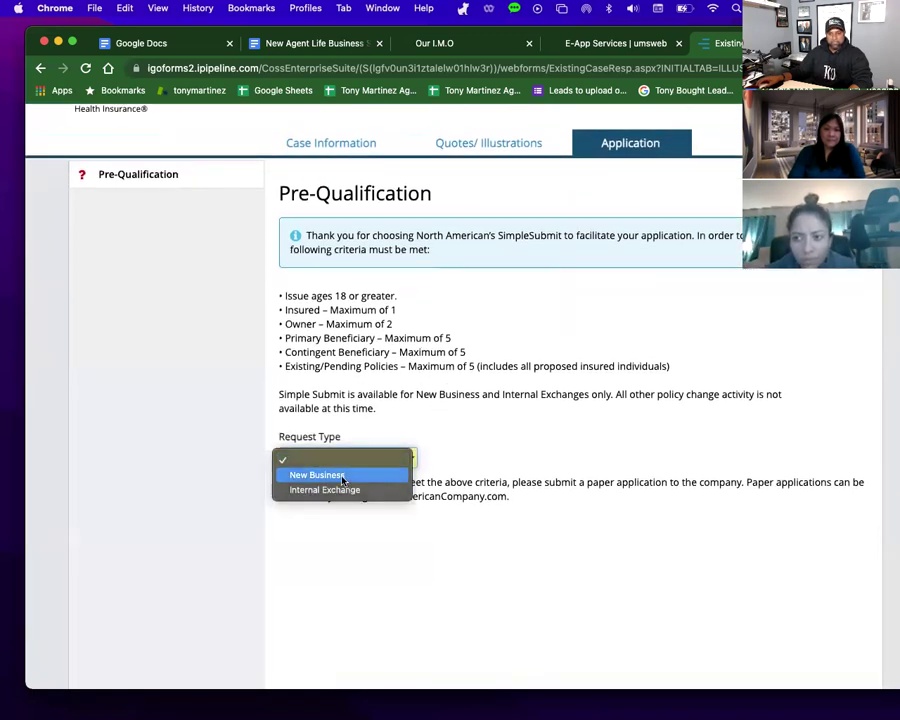
left_click(318, 472)
left_click(352, 507)
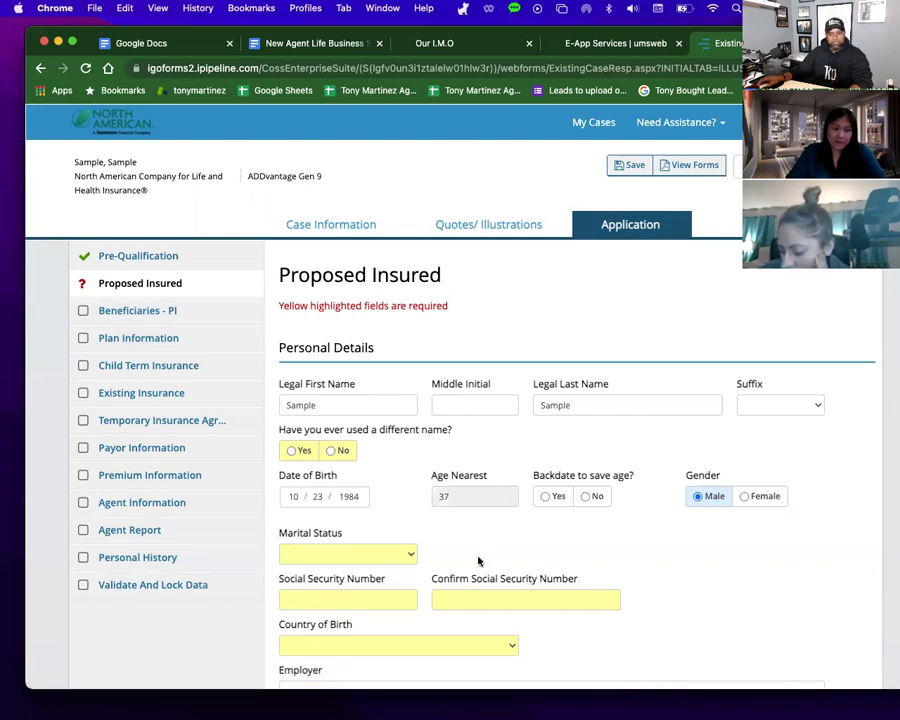
scroll(480, 561, "down", 3)
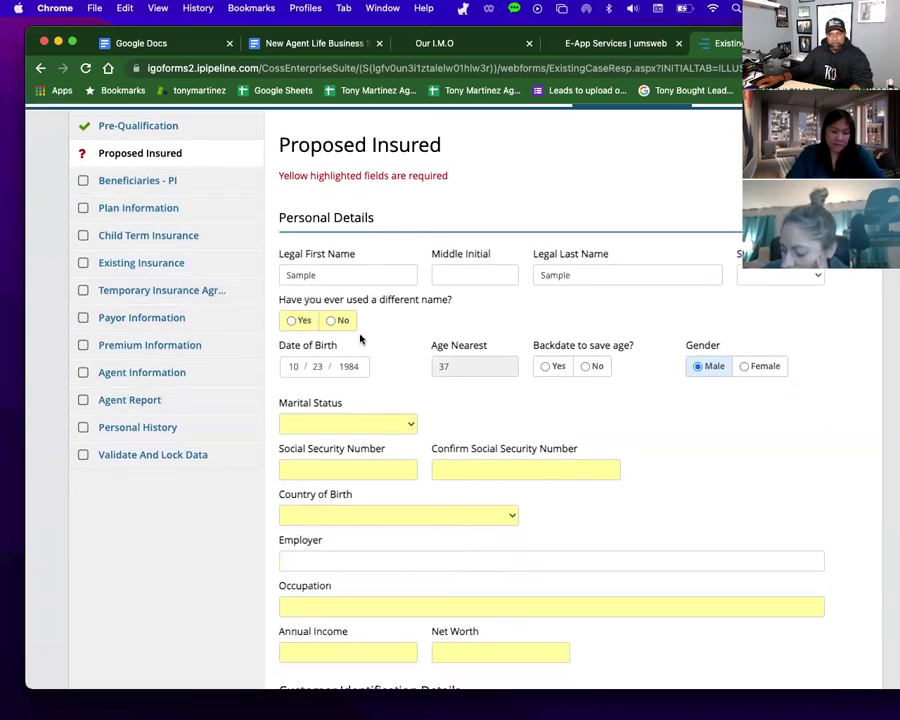
scroll(701, 559, "down", 1)
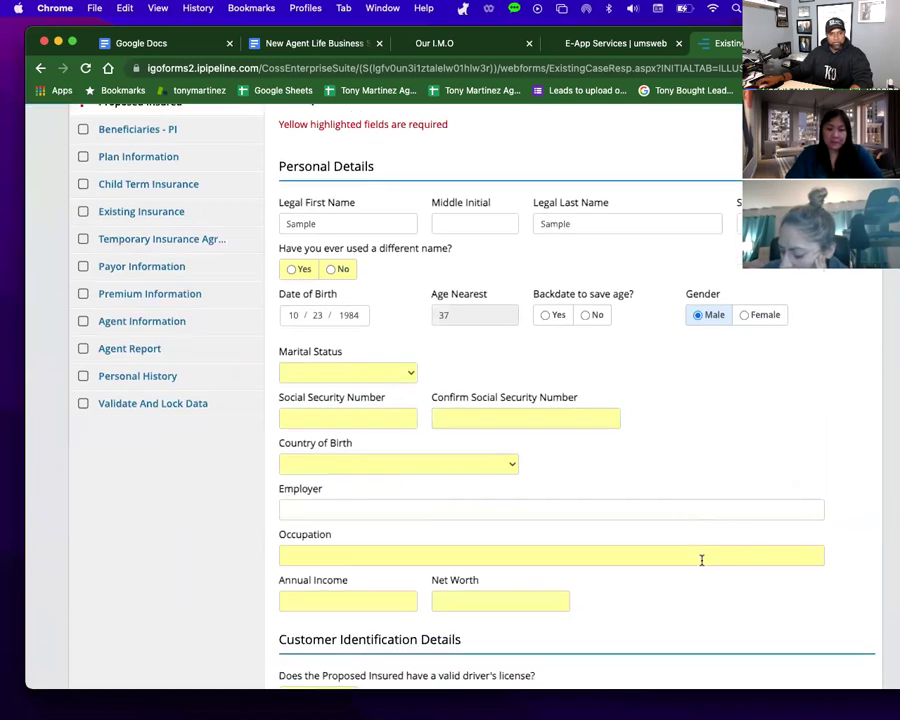
scroll(703, 565, "up", 2)
scroll(510, 501, "up", 1)
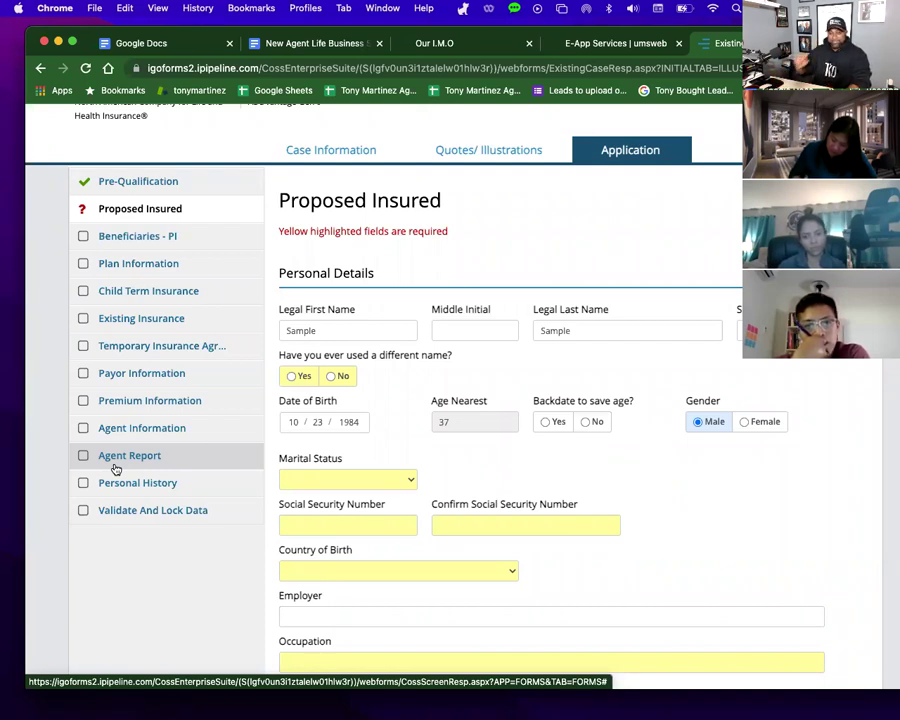
Switch to the TKO Financial Network site and open its Support Center.
left_click(437, 45)
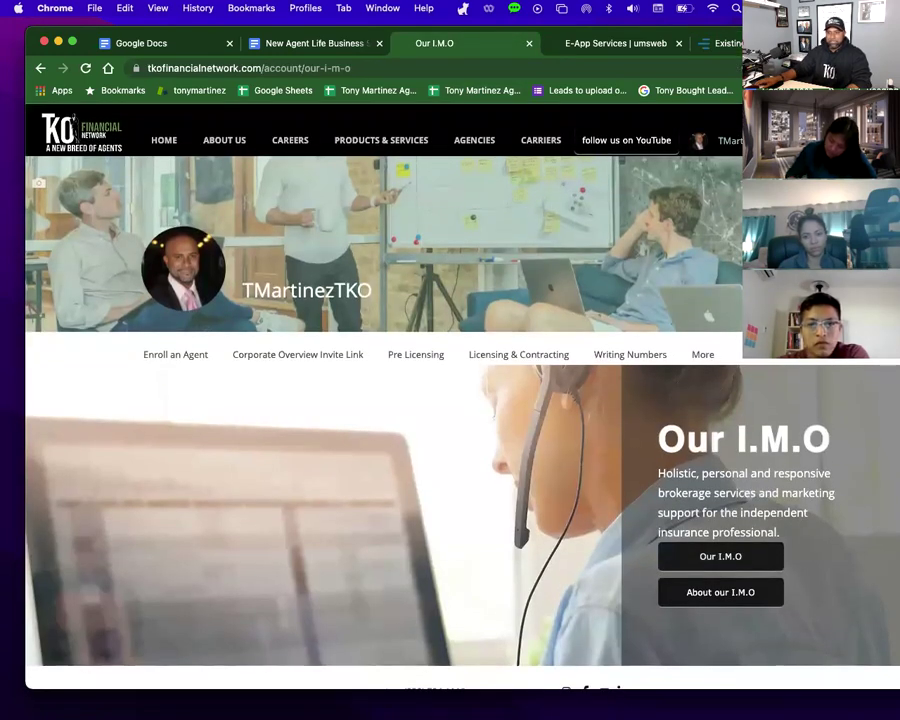
mouse_move(703, 354)
scroll(653, 546, "down", 6)
scroll(653, 546, "down", 7)
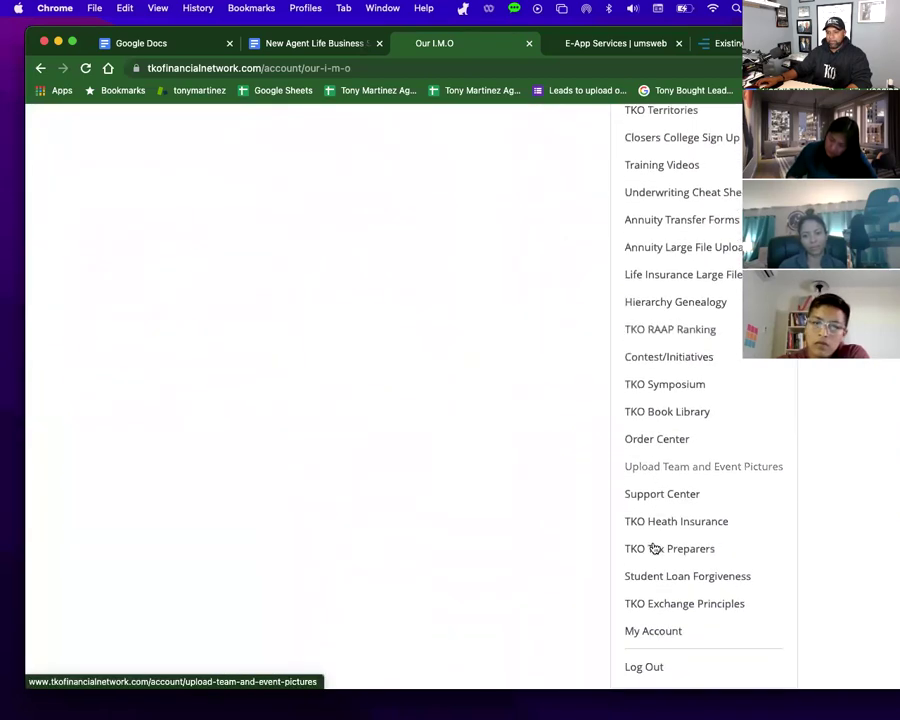
left_click(651, 497)
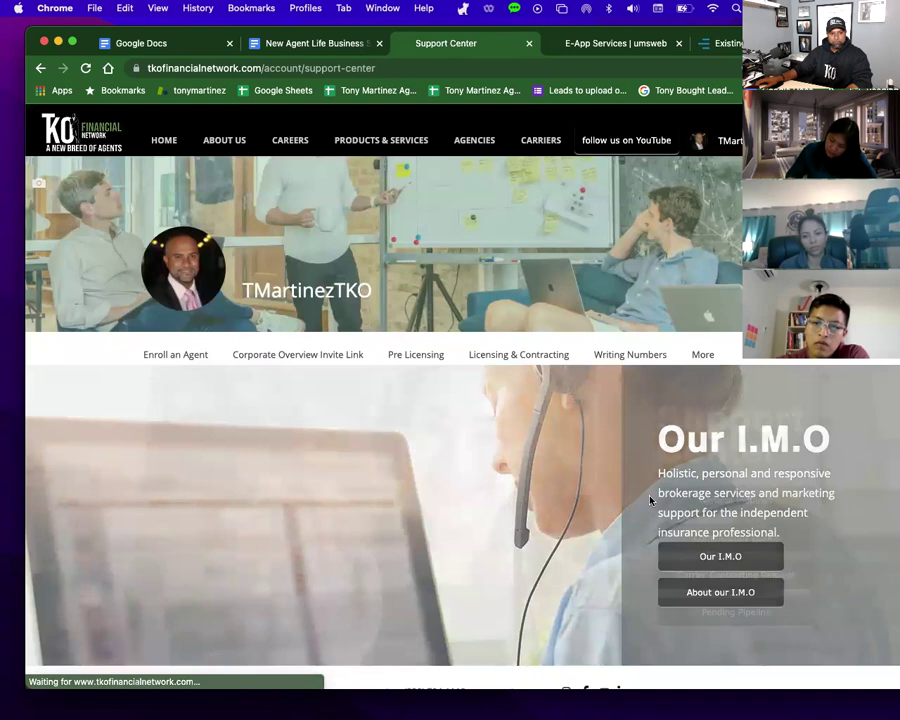
scroll(555, 552, "down", 1)
scroll(555, 552, "up", 1)
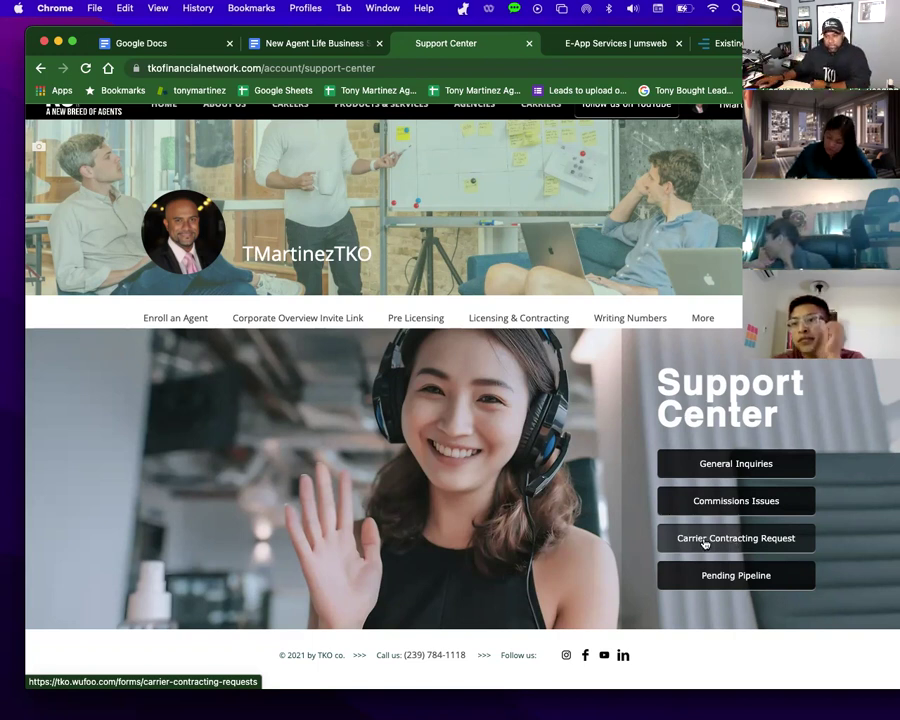
Open the Carrier Contracting Request form and examine its instructions and required fields.
left_click(705, 541)
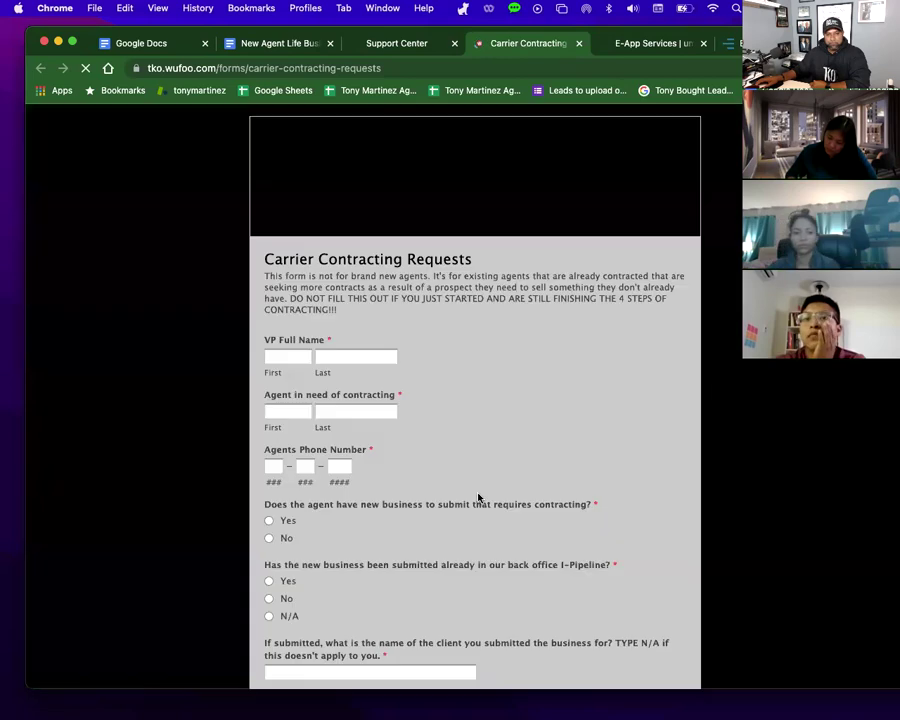
scroll(446, 494, "down", 4)
scroll(447, 496, "down", 1)
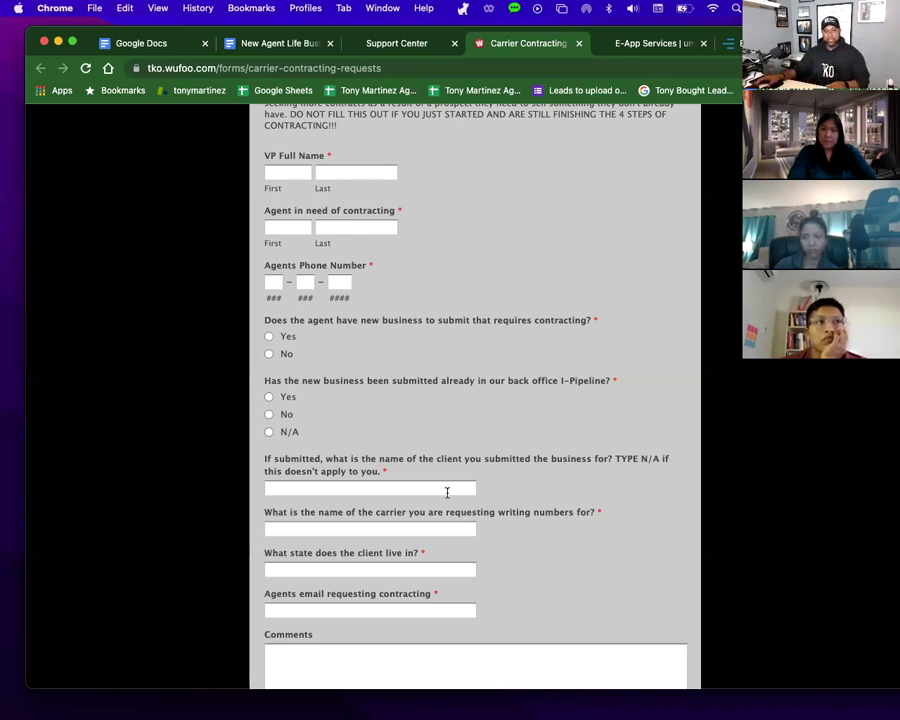
scroll(440, 480, "up", 5)
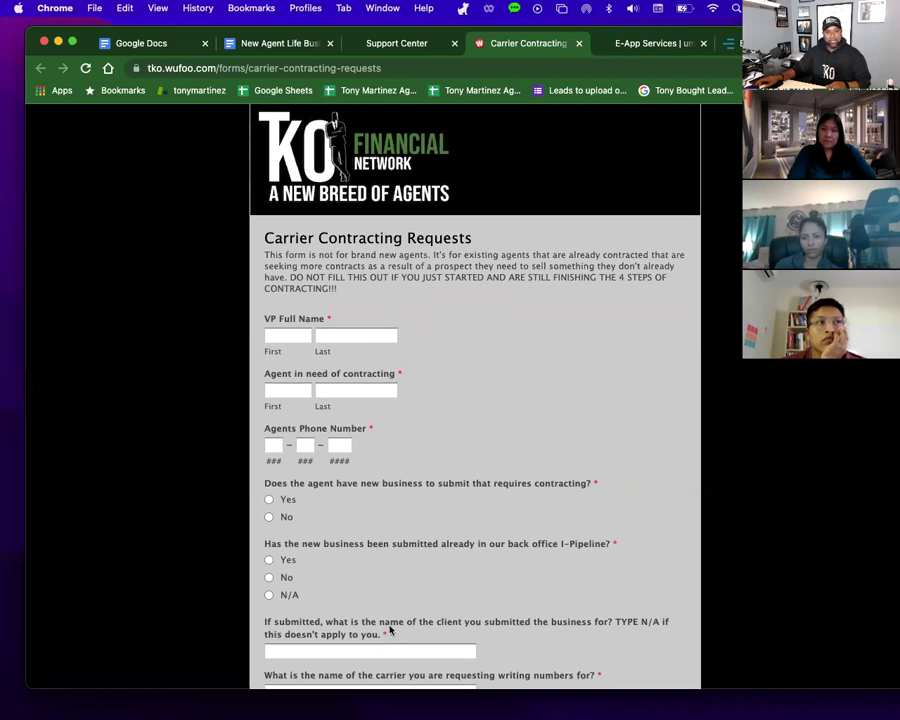
scroll(390, 630, "down", 4)
scroll(390, 629, "up", 4)
scroll(390, 627, "down", 3)
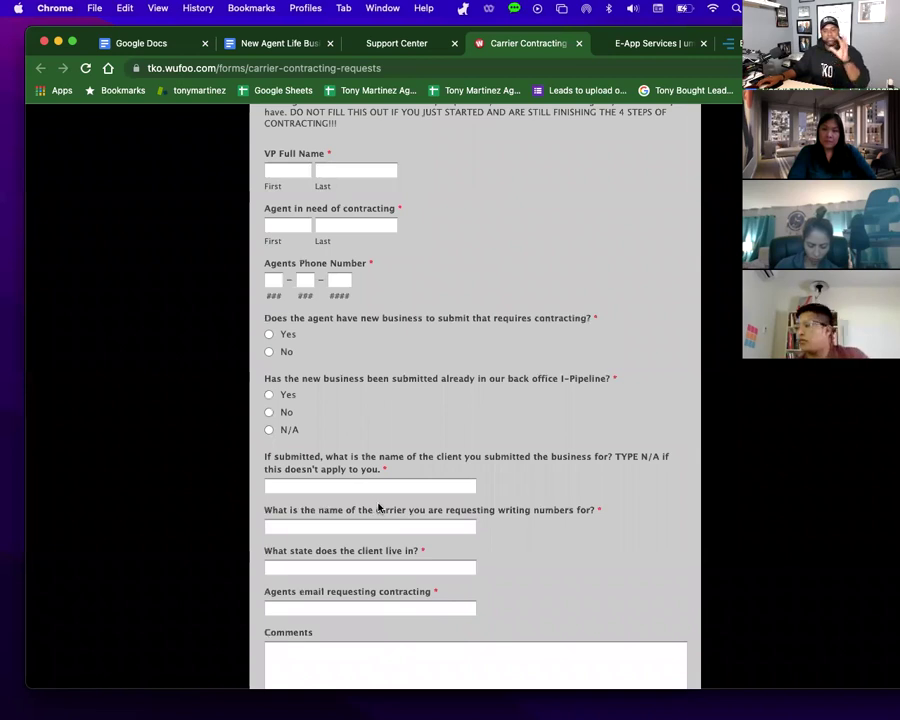
scroll(379, 507, "up", 2)
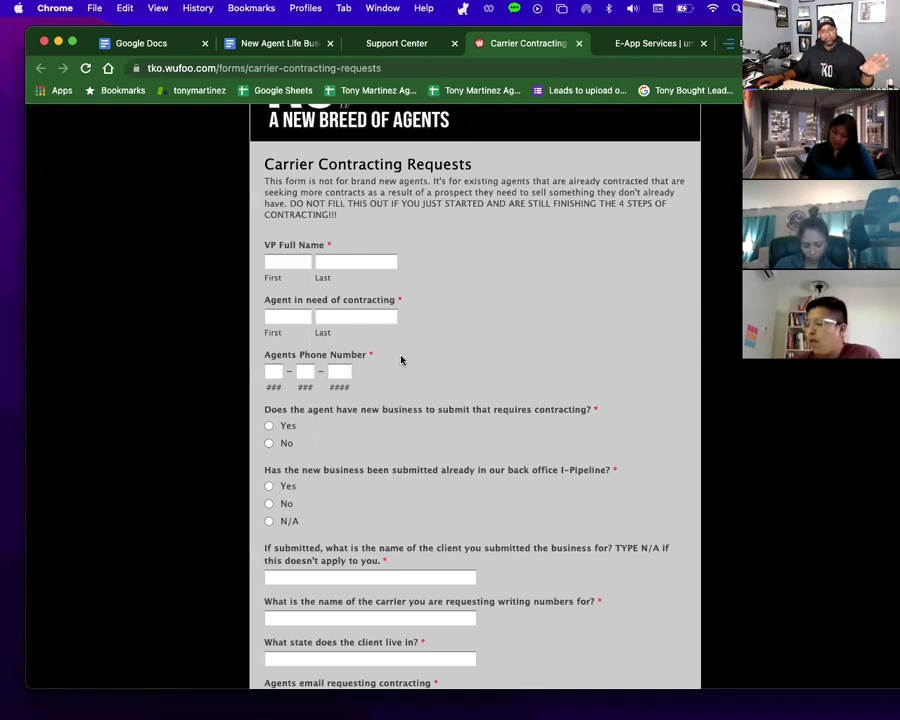
scroll(402, 298, "up", 2)
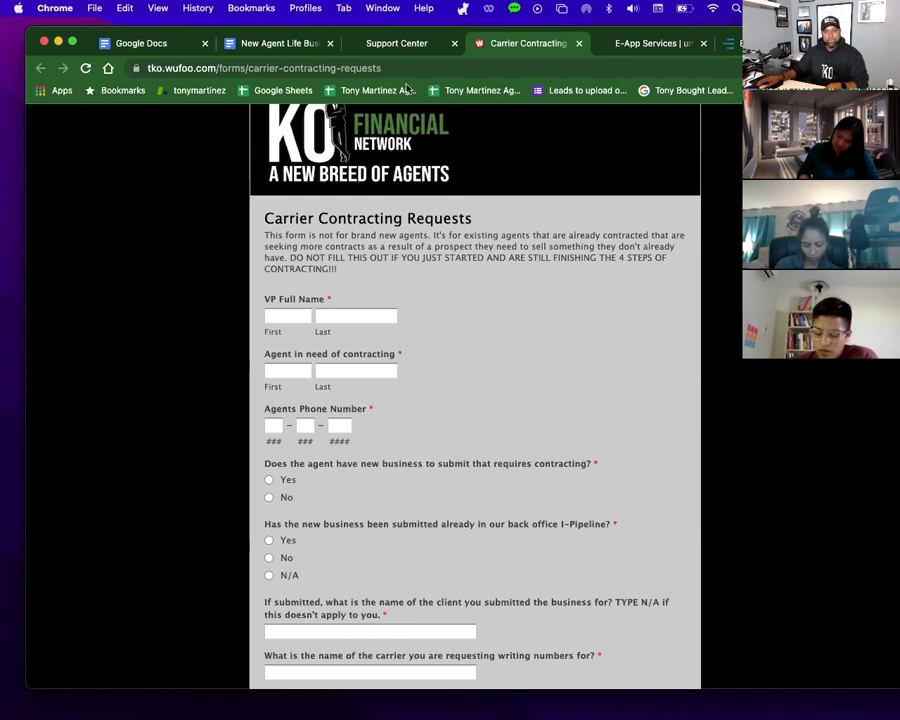
Return to the TKO Financial Network site and open its New Business Transmittal page.
left_click(406, 43)
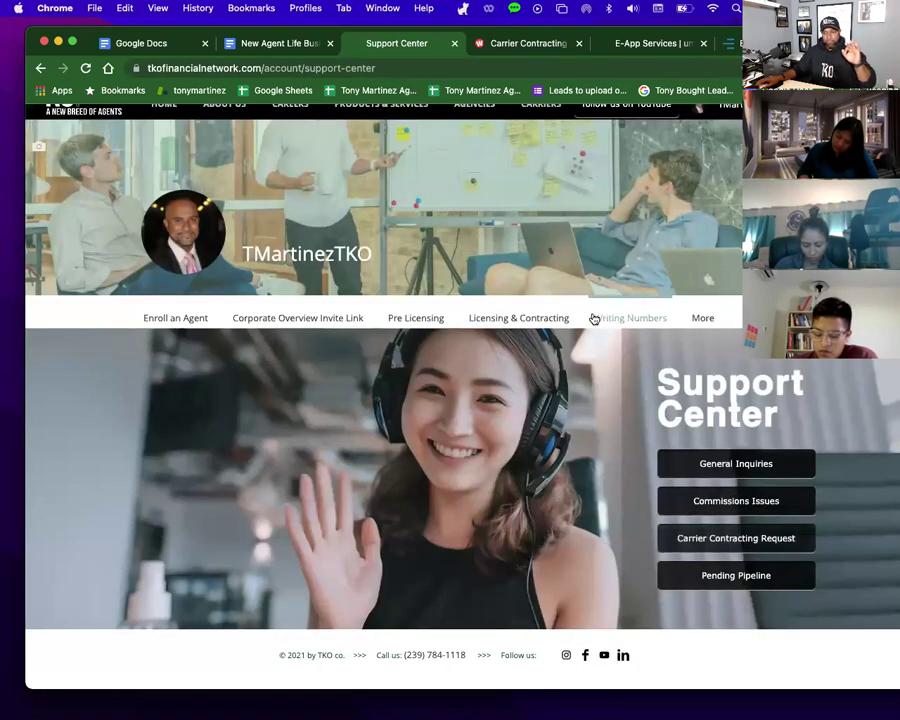
scroll(593, 316, "up", 1)
mouse_move(703, 354)
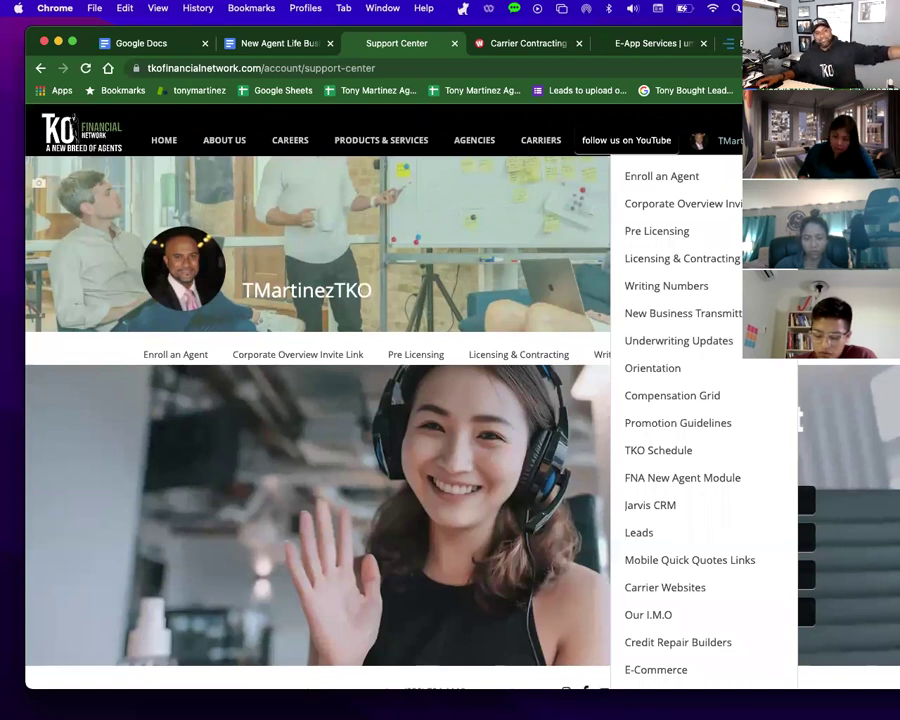
left_click(658, 317)
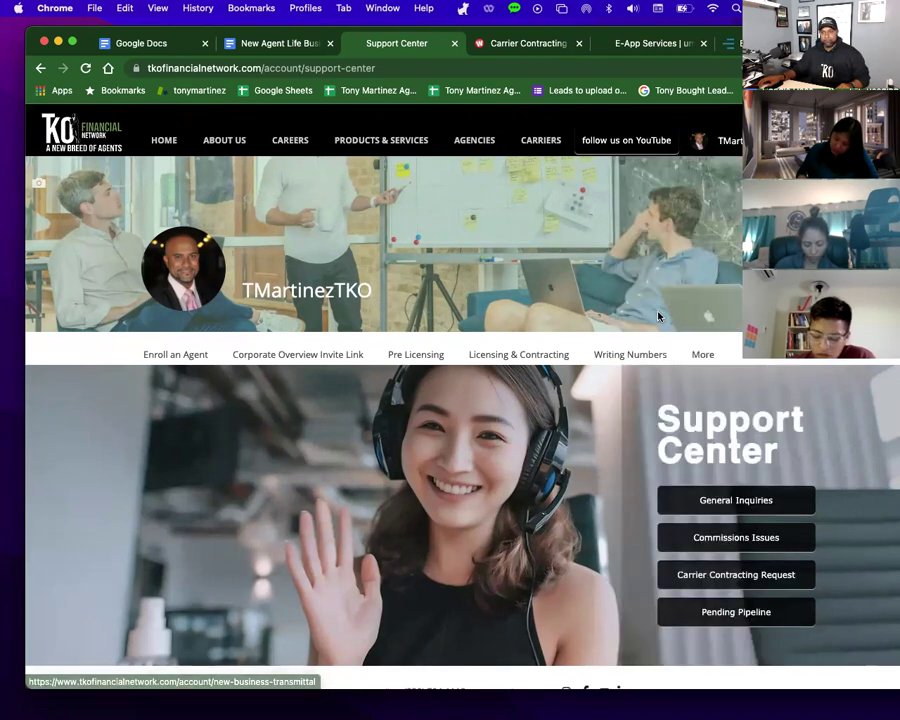
scroll(617, 414, "down", 2)
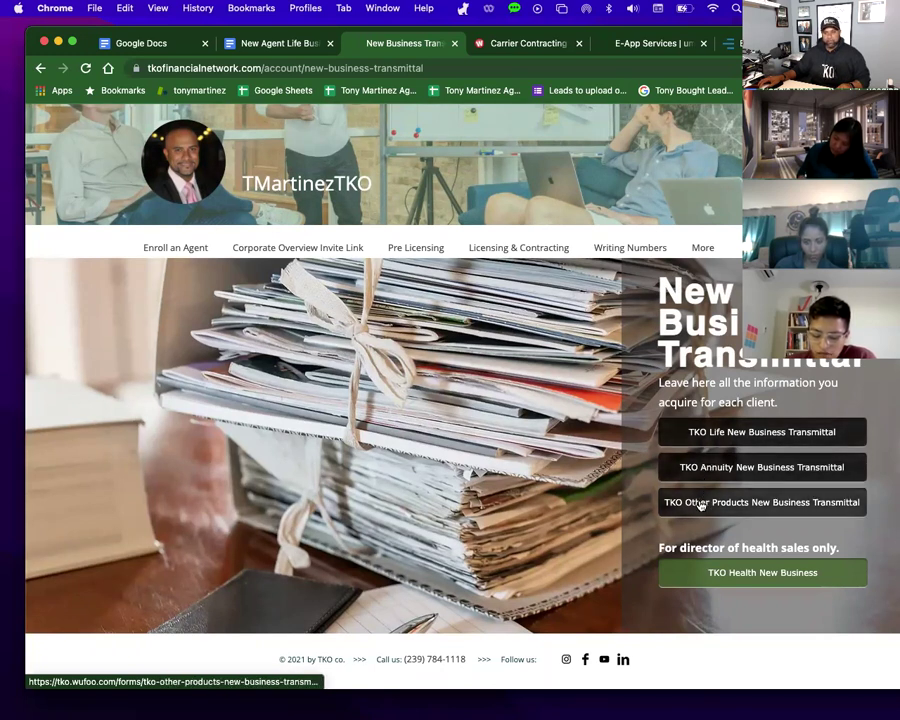
Open the TKO Life New Business Transmittal form and examine its client type, premium, agent split, and upline VP fields.
left_click(708, 432)
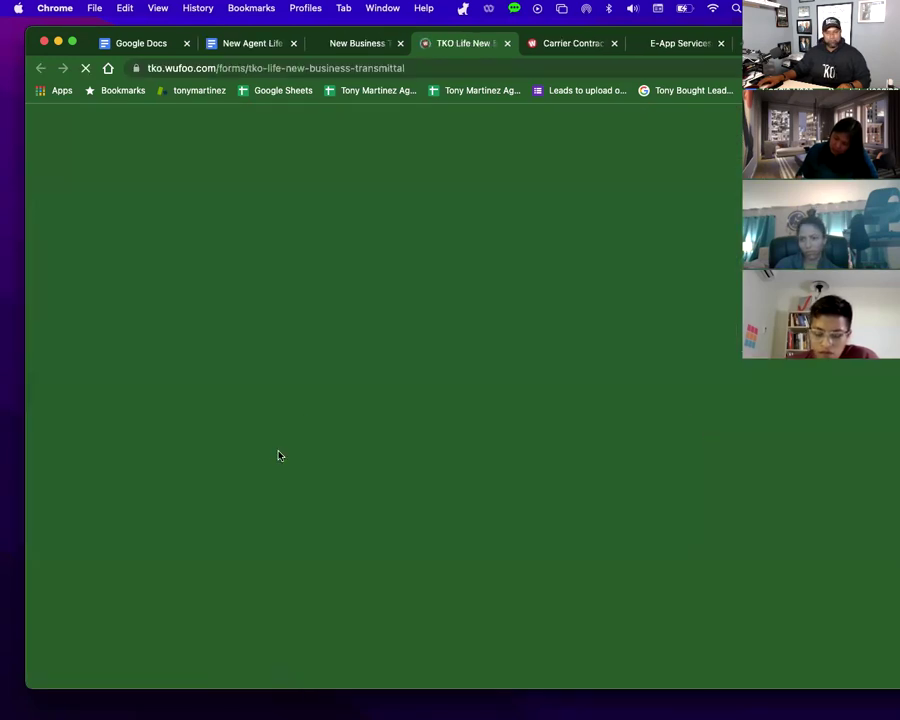
scroll(386, 468, "down", 10)
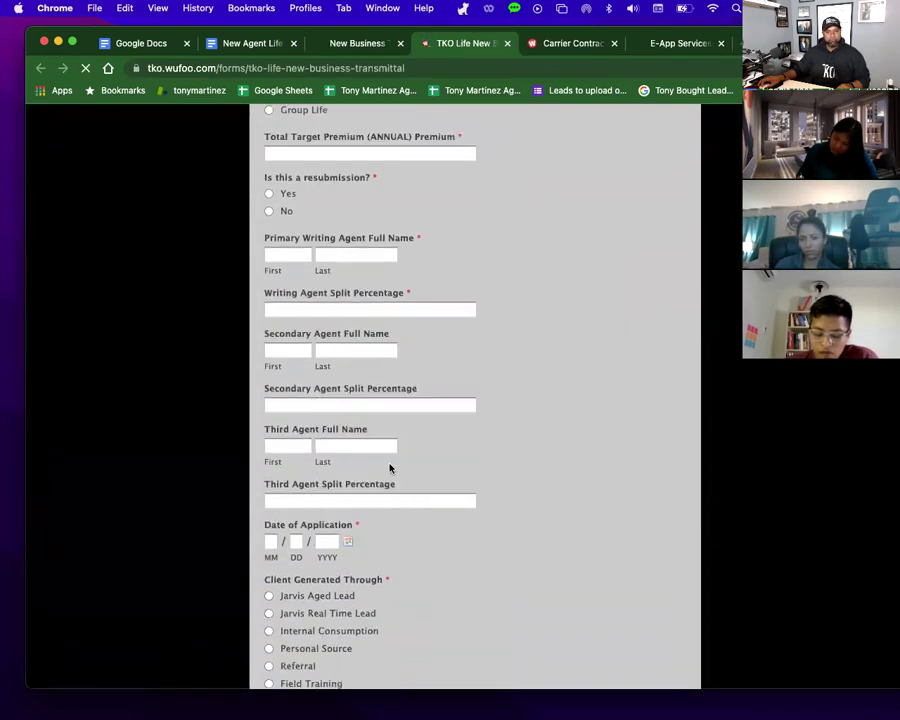
scroll(391, 469, "down", 3)
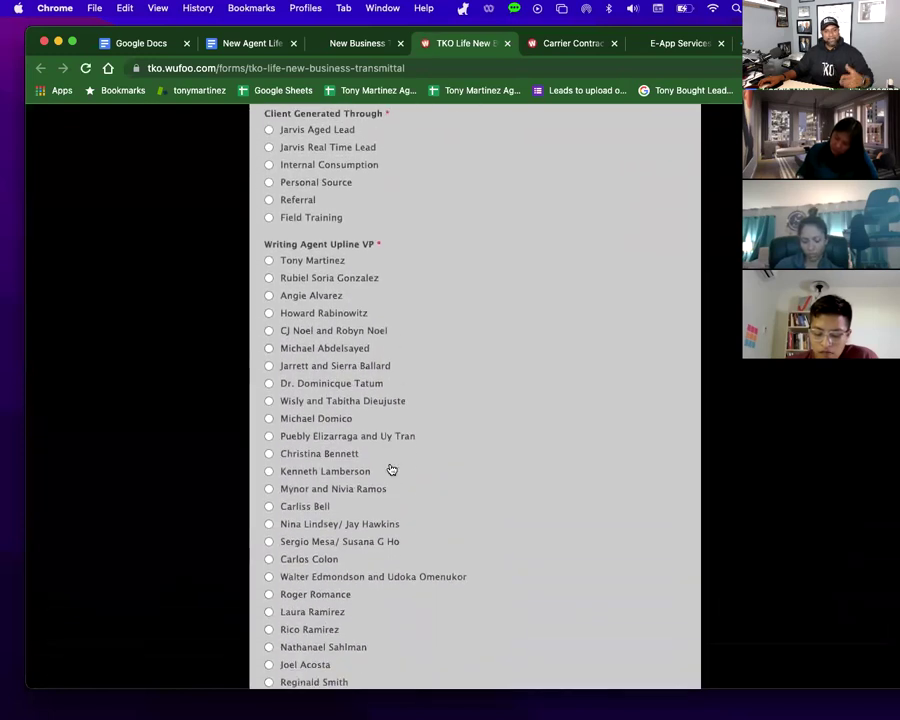
scroll(393, 469, "up", 13)
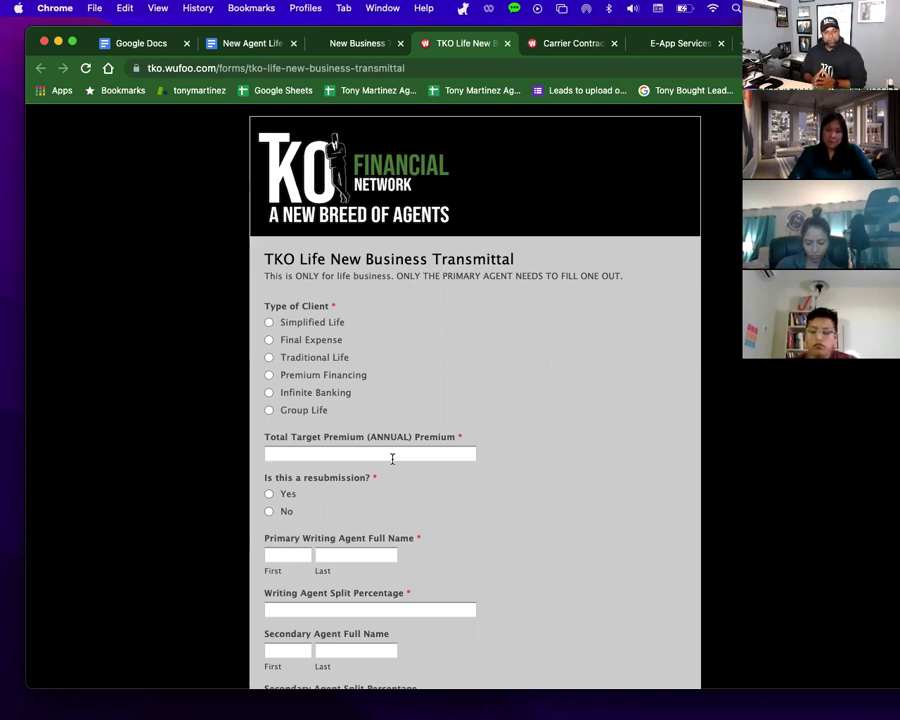
Switch to the New Agent Life Business Submission Cheat Sheet and review the North American steps, from Our IMO through Carrier Contracting Request.
left_click(236, 45)
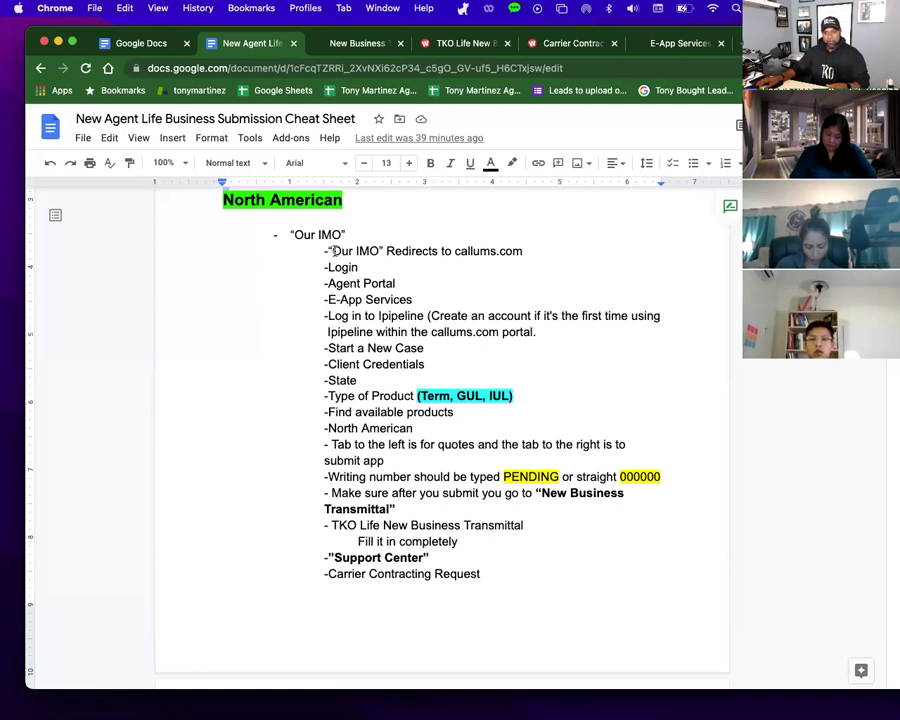
left_click_drag(333, 251, 388, 252)
left_click_drag(327, 316, 430, 315)
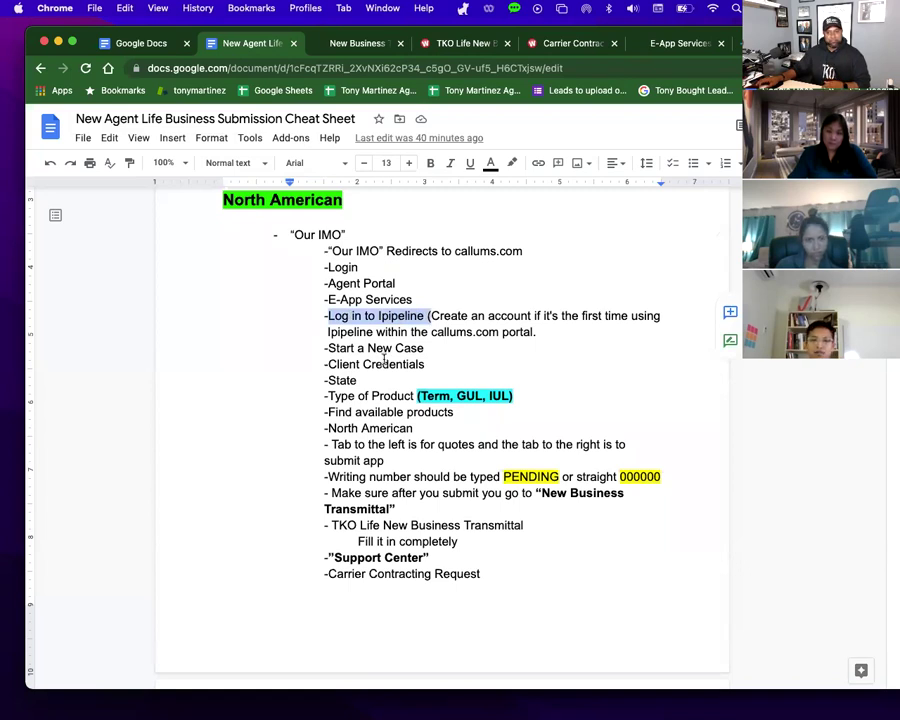
scroll(383, 360, "down", 2)
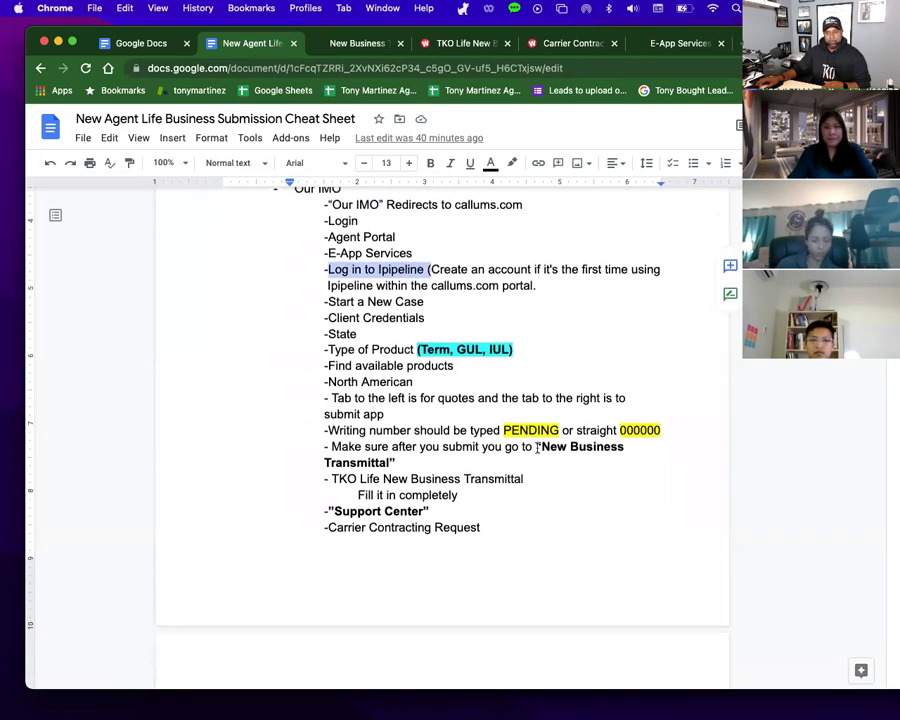
left_click_drag(538, 447, 623, 457)
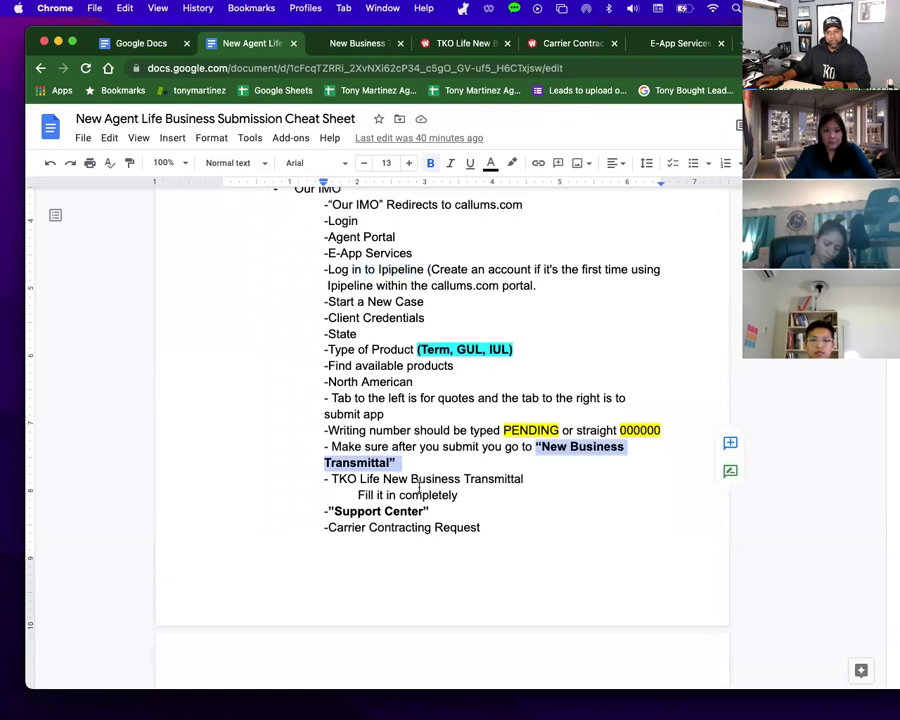
scroll(346, 534, "down", 1)
left_click_drag(329, 503, 488, 503)
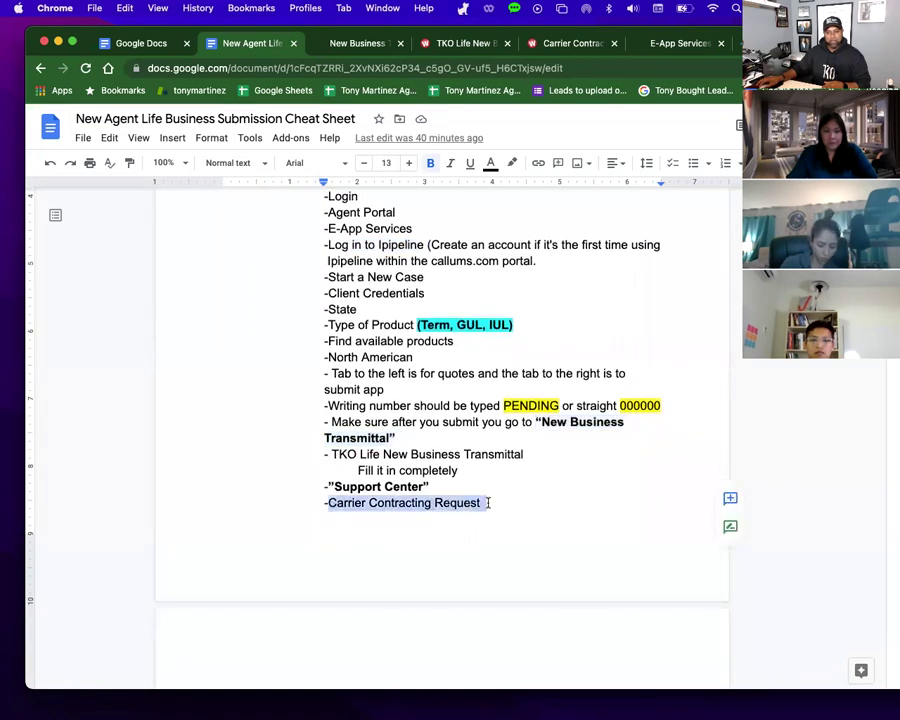
scroll(300, 652, "up", 3)
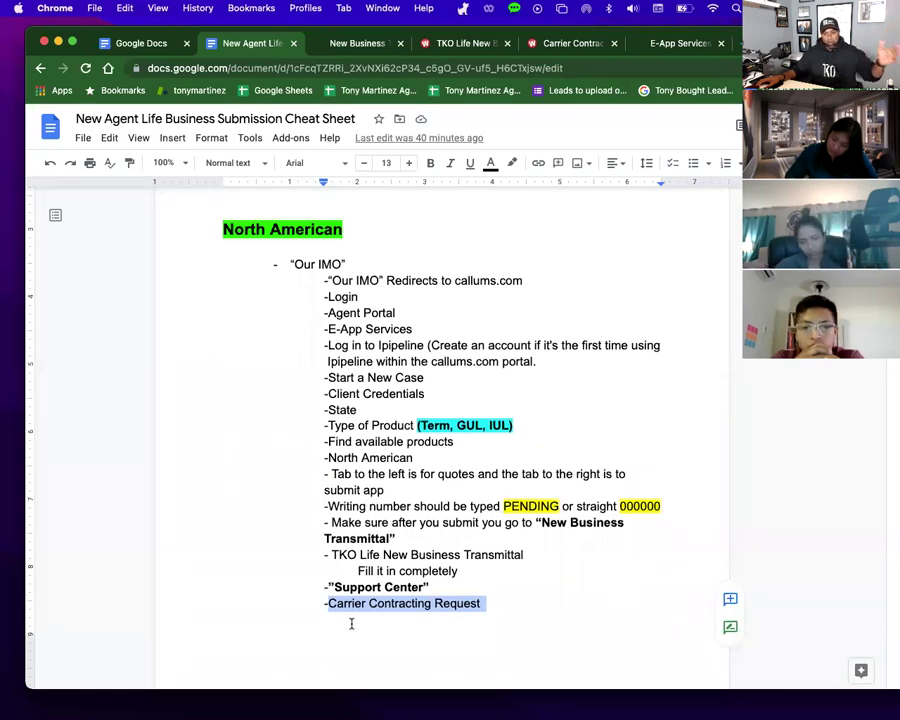
left_click_drag(543, 522, 598, 534)
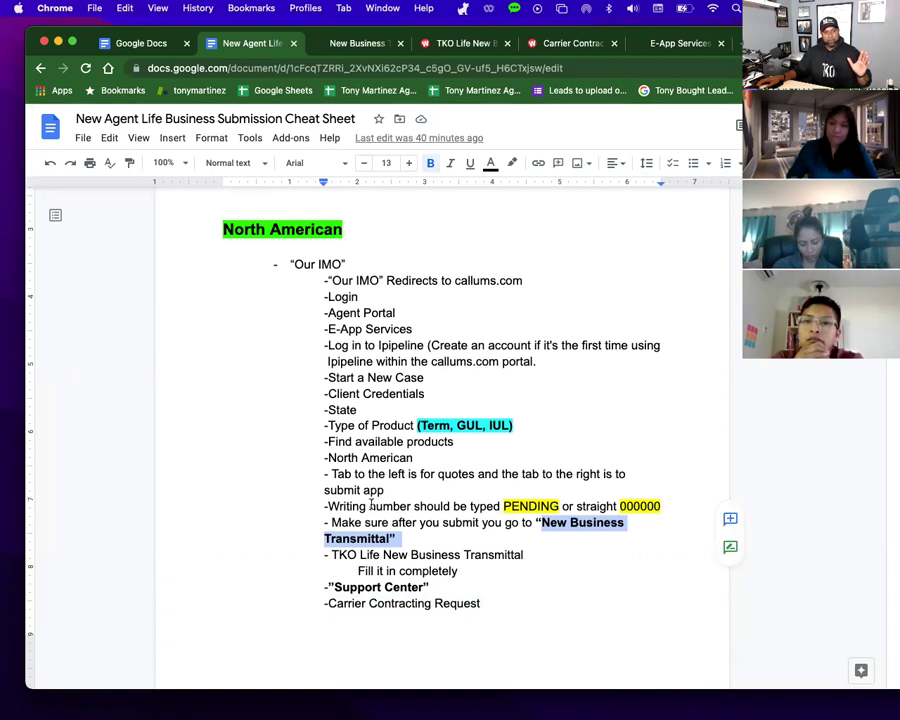
Review the Foresters section of the cheat sheet, covering the Final Expense and Term quote options.
scroll(371, 505, "down", 10)
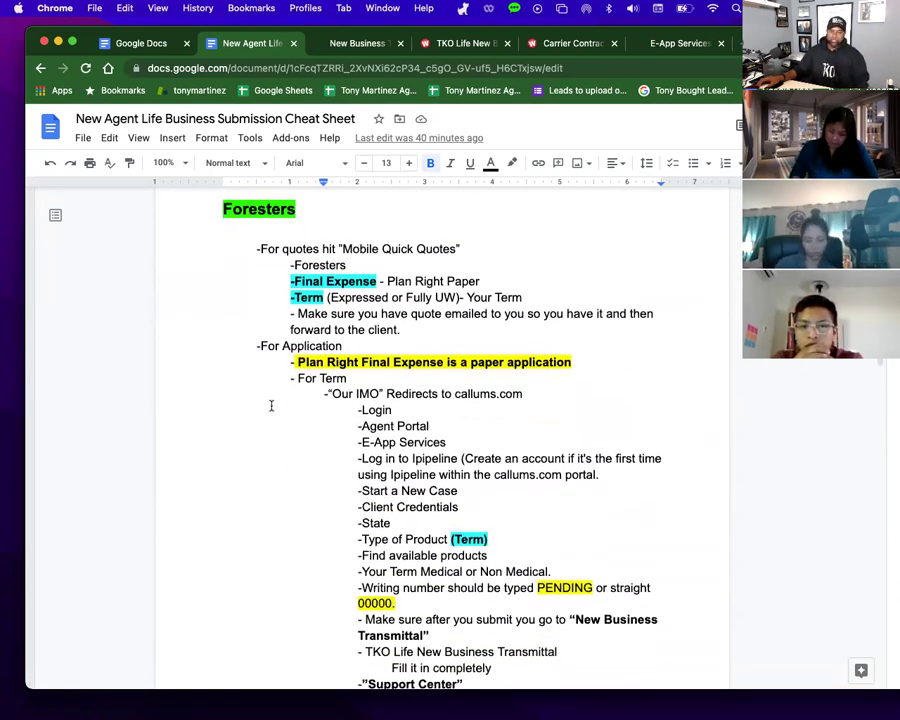
left_click_drag(289, 282, 384, 282)
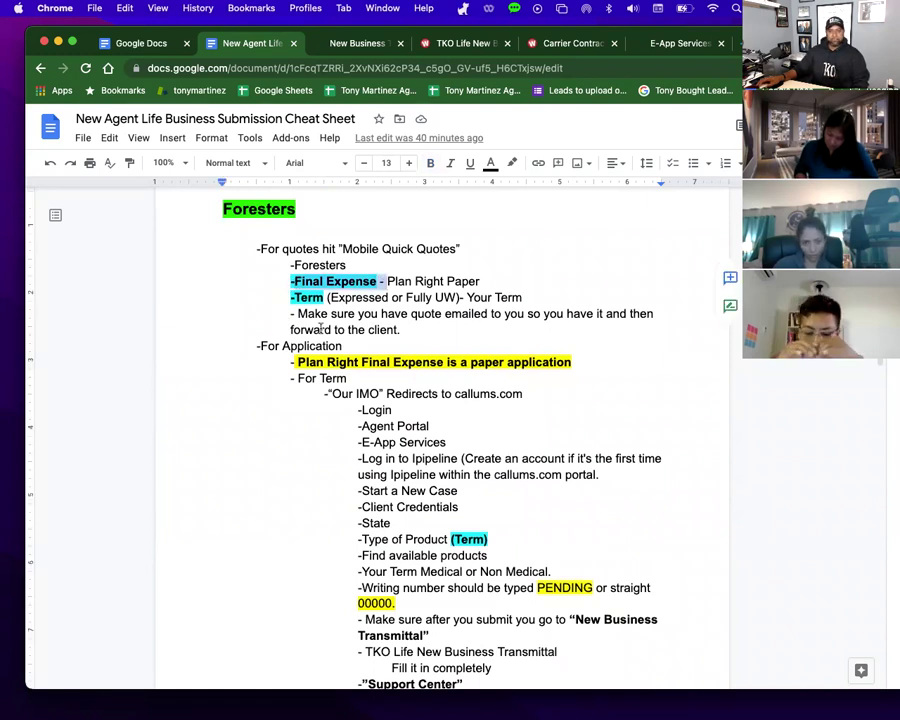
left_click(310, 298)
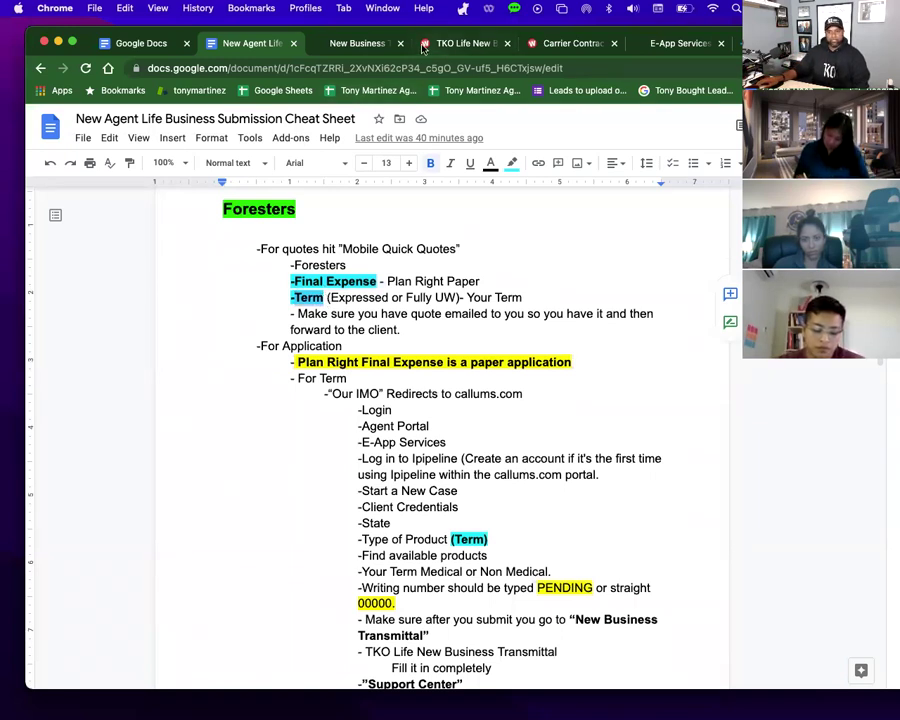
Return to the New Business Transmittal page and close the transmittal form, Carrier Contracting, E-App Services, and Existing Case pages.
left_click(376, 44)
left_click(507, 43)
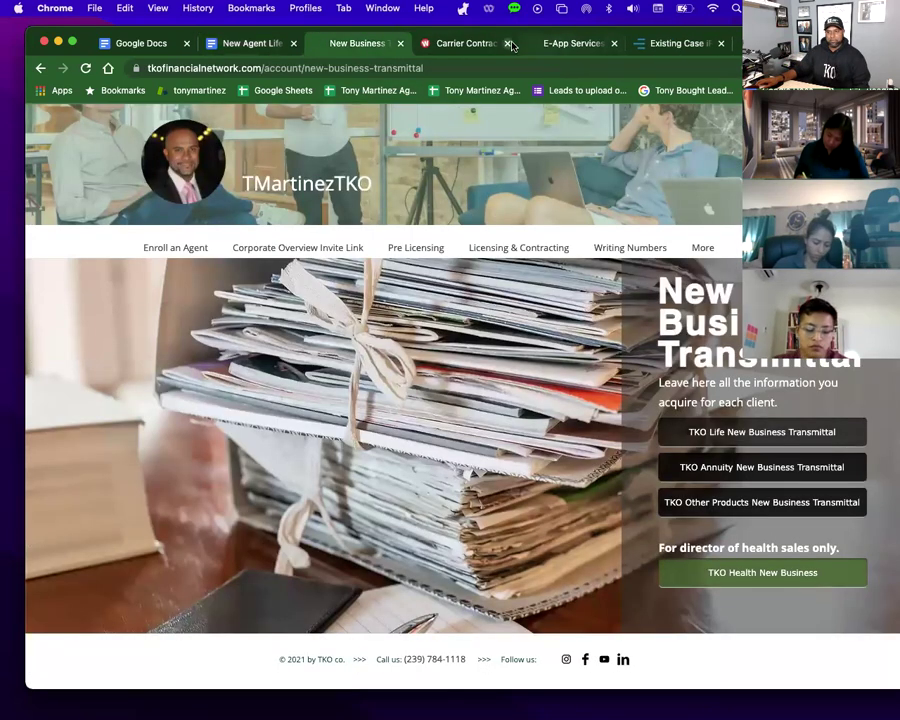
left_click(507, 43)
left_click(509, 43)
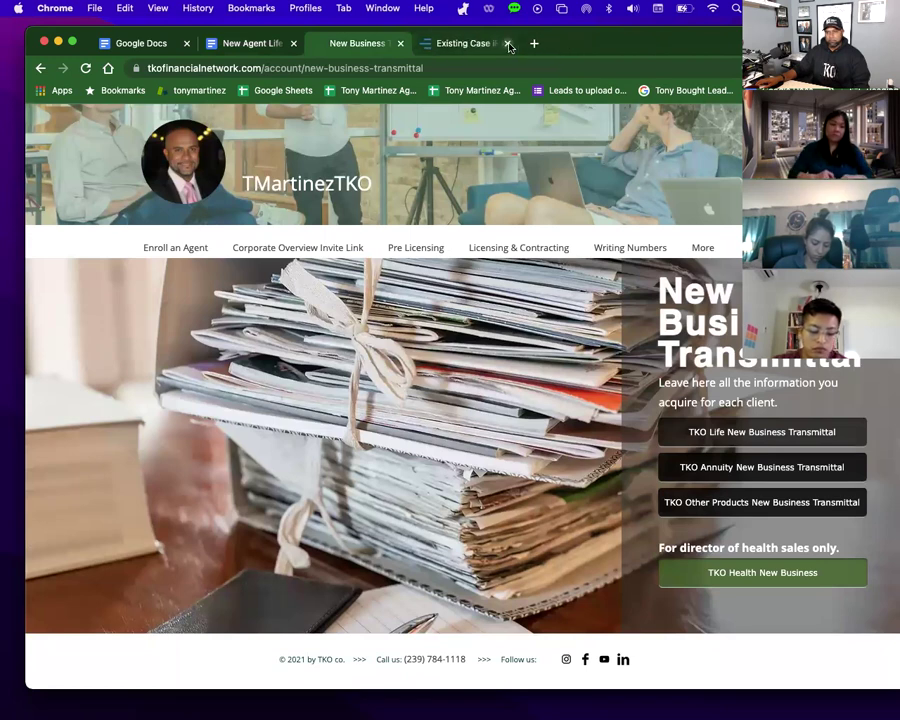
left_click(506, 43)
Go to Mobile Quick Quotes Links on the TKO site and open the Foresters quotes website.
scroll(500, 200, "up", 3)
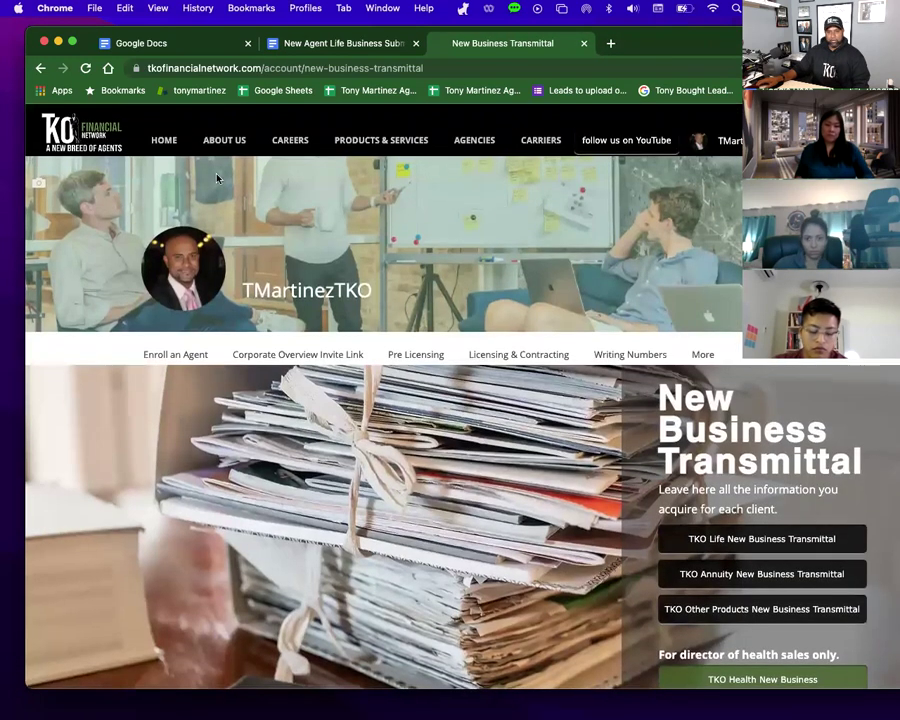
left_click(712, 142)
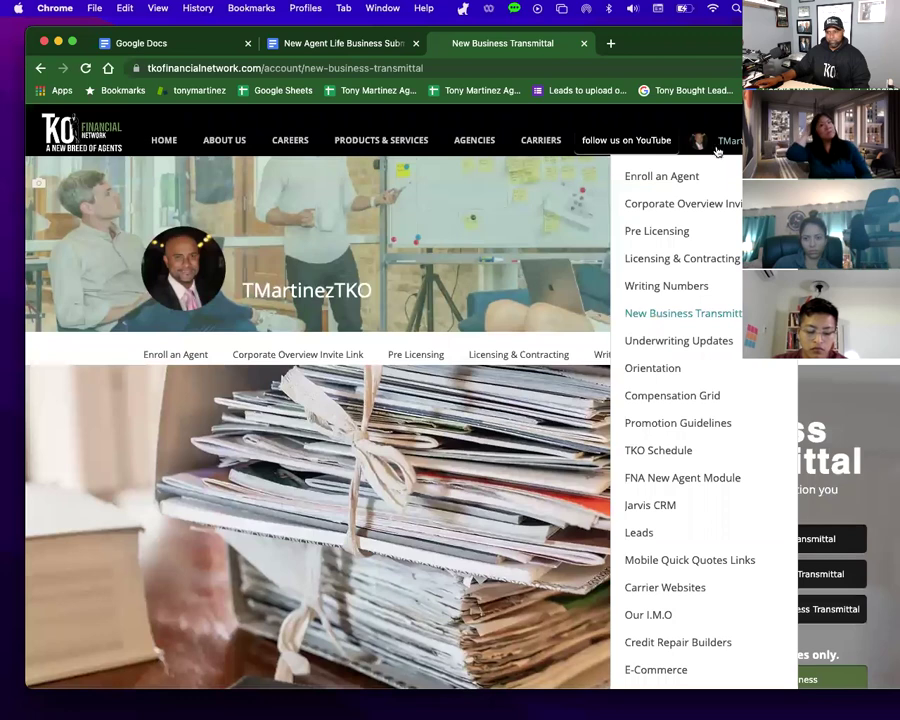
left_click(643, 561)
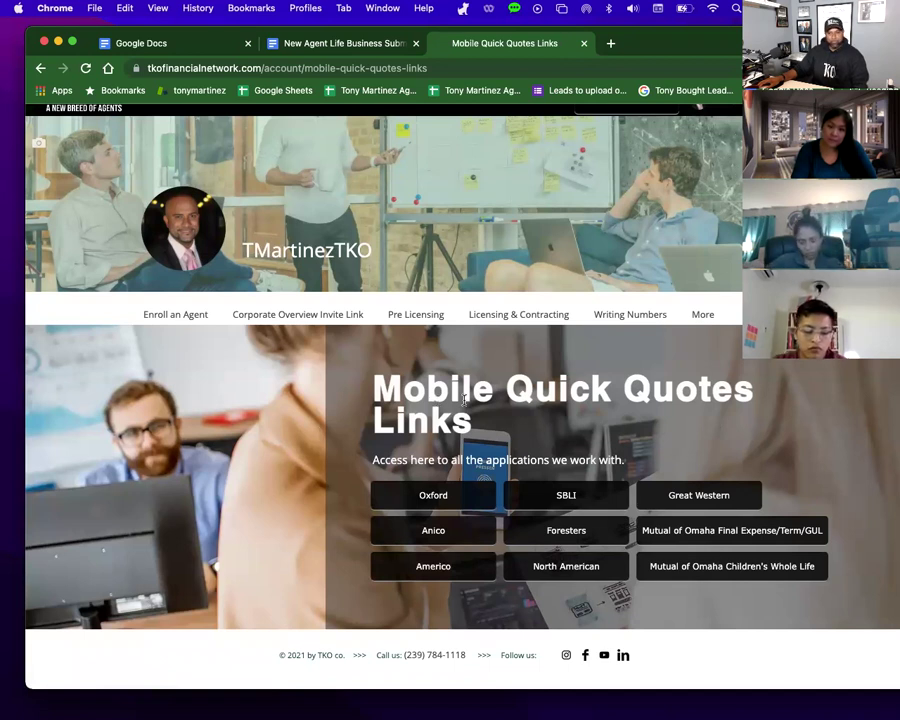
left_click(550, 532)
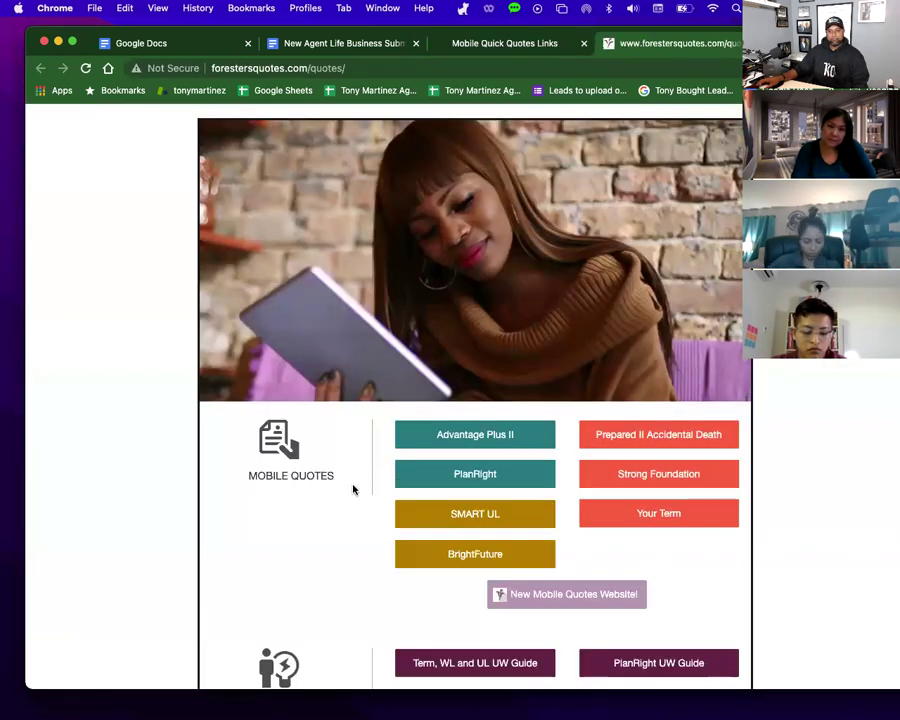
Open the Your Term mobile quote and generate a Non-Medical quote using the prefilled client details and 250000 face amount.
scroll(352, 486, "down", 2)
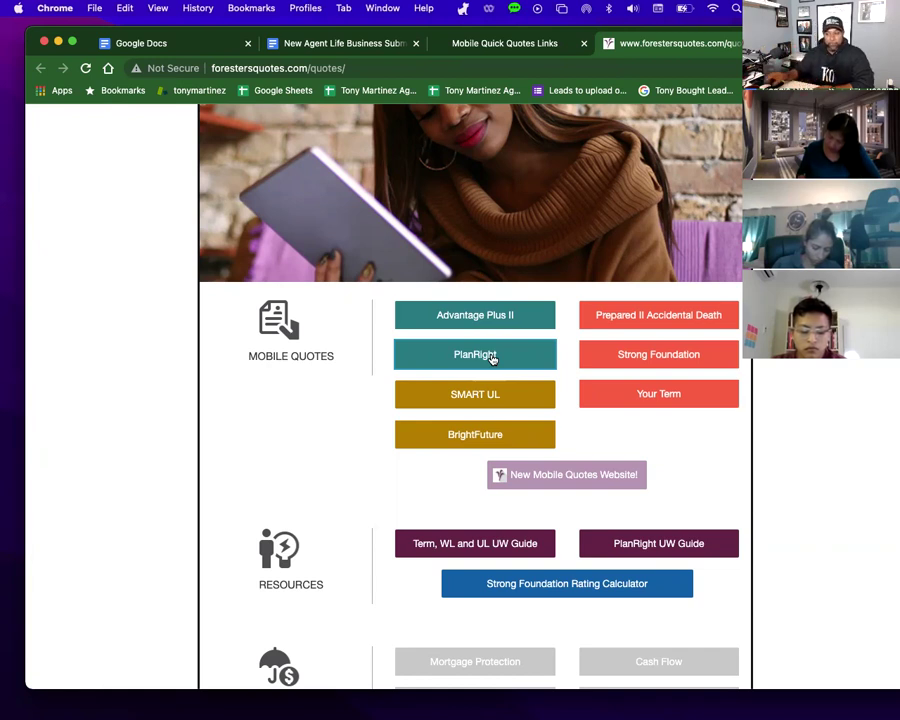
left_click(638, 400)
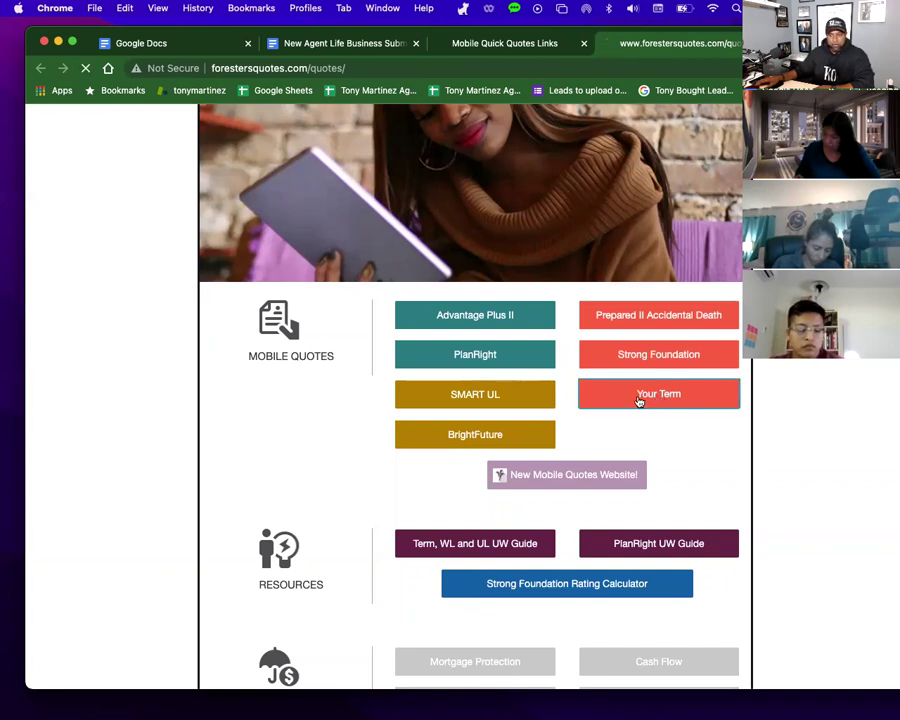
scroll(381, 425, "down", 1)
scroll(381, 425, "down", 1)
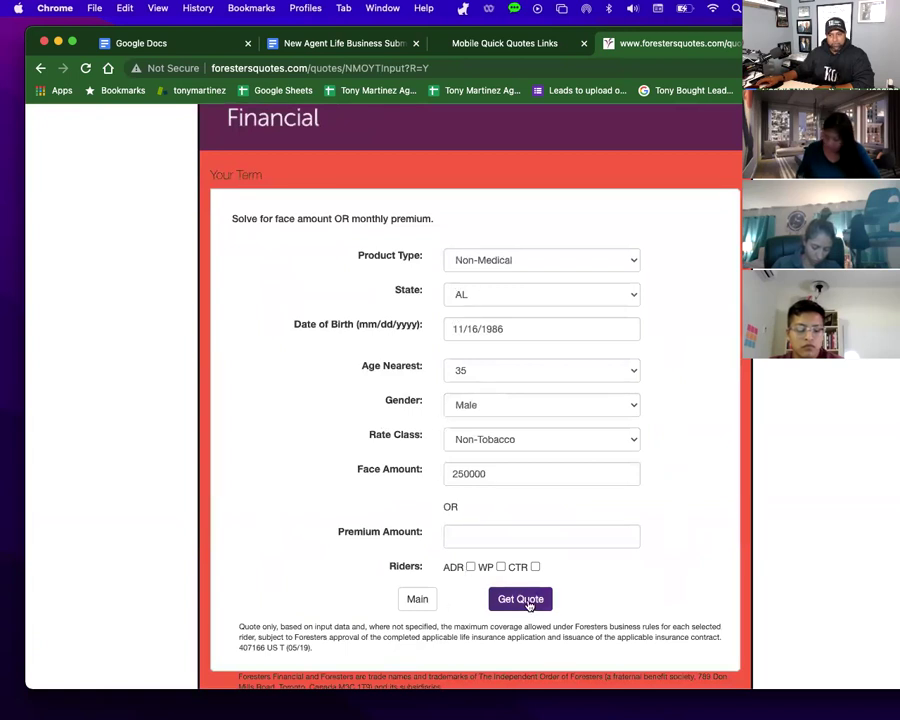
scroll(528, 605, "down", 1)
left_click(518, 568)
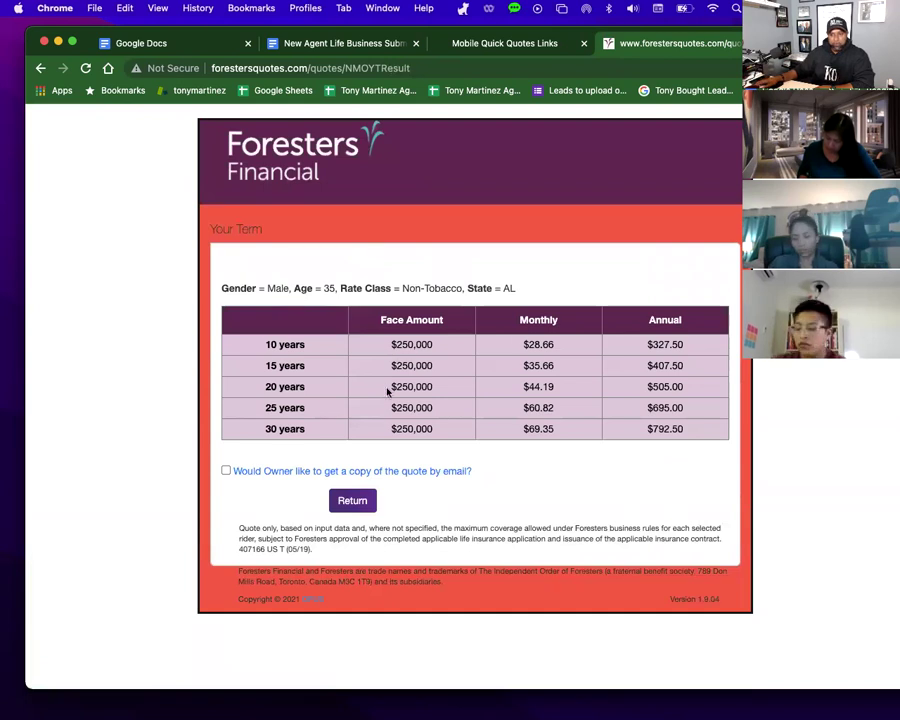
Request an emailed copy of the quote, fill in the agent's saved e-mail address, send it, and dismiss the confirmation.
left_click(226, 472)
left_click(250, 500)
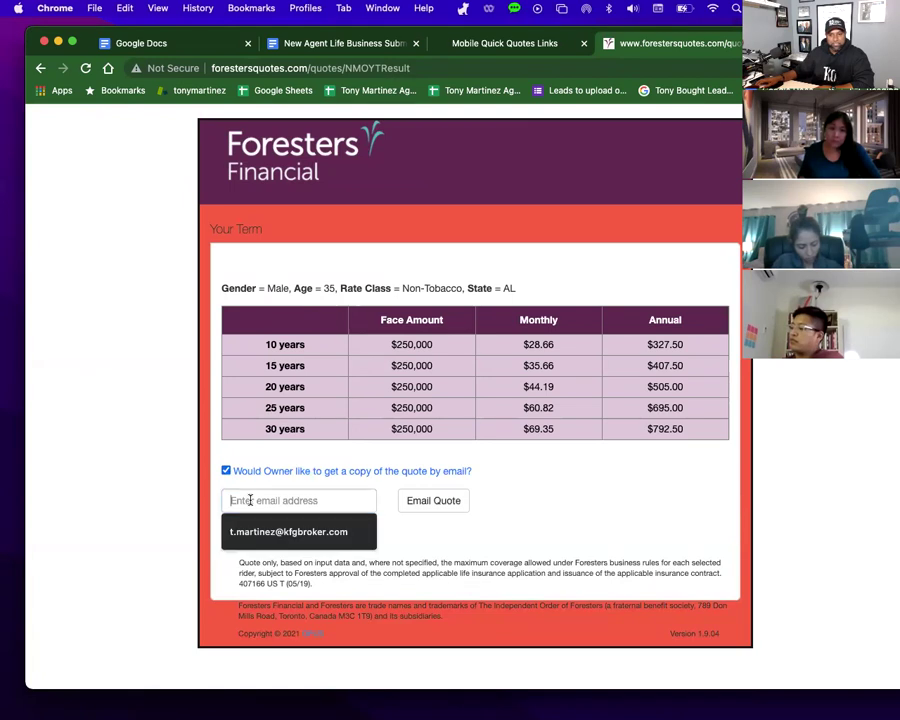
left_click(245, 528)
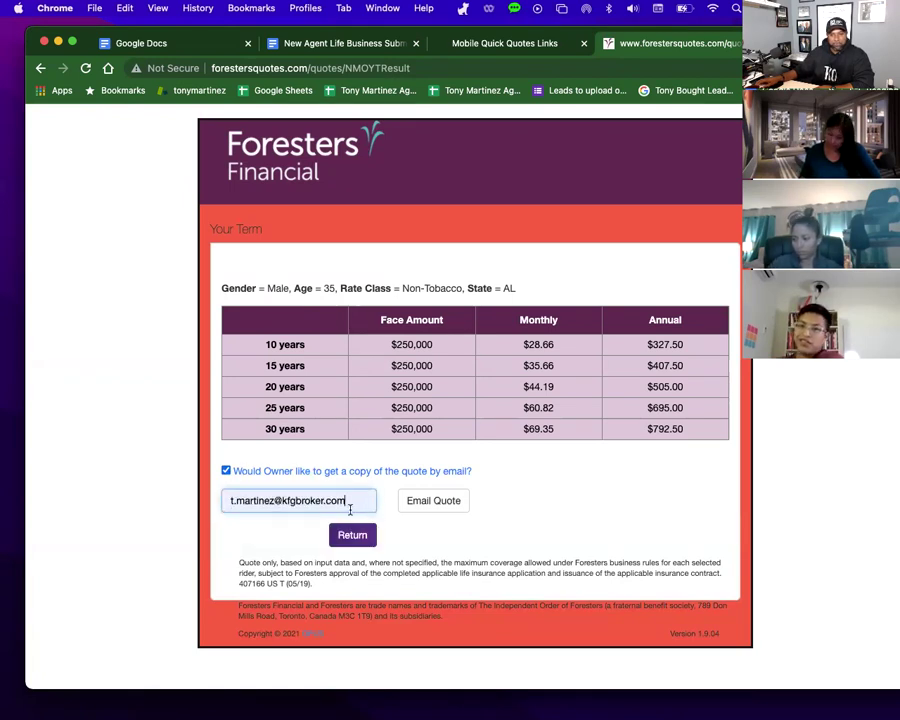
left_click(413, 508)
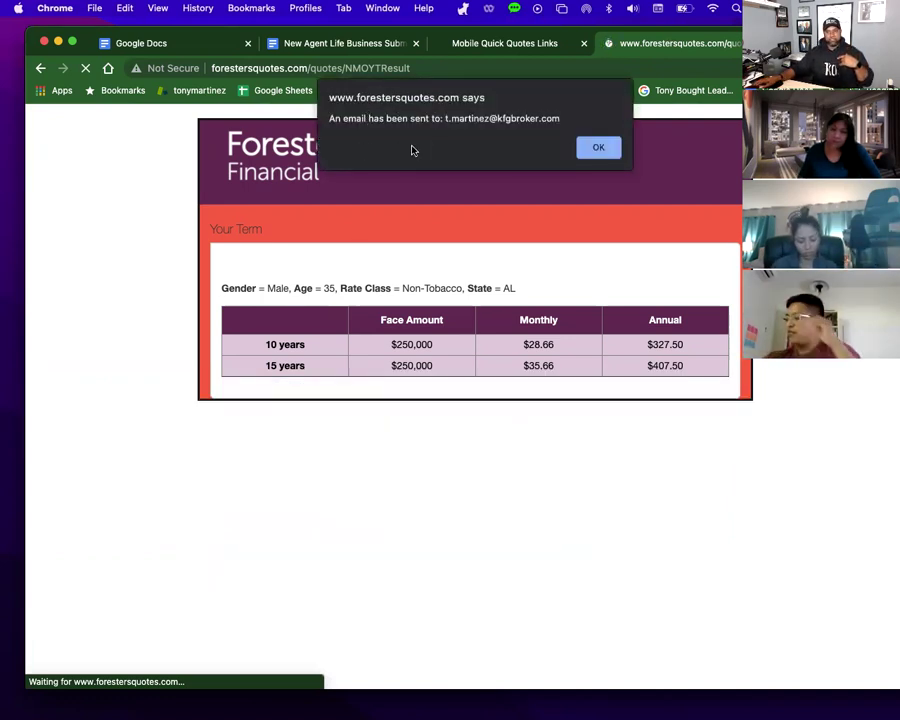
left_click(594, 156)
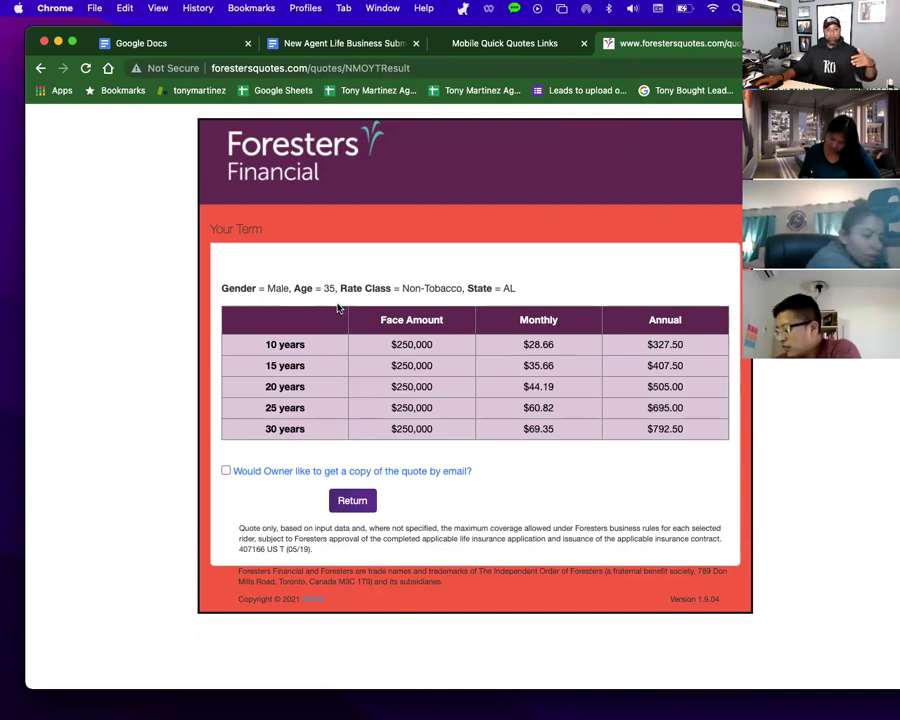
Return to the TKO Financial Network site and open its Our I.M.O page.
left_click(506, 44)
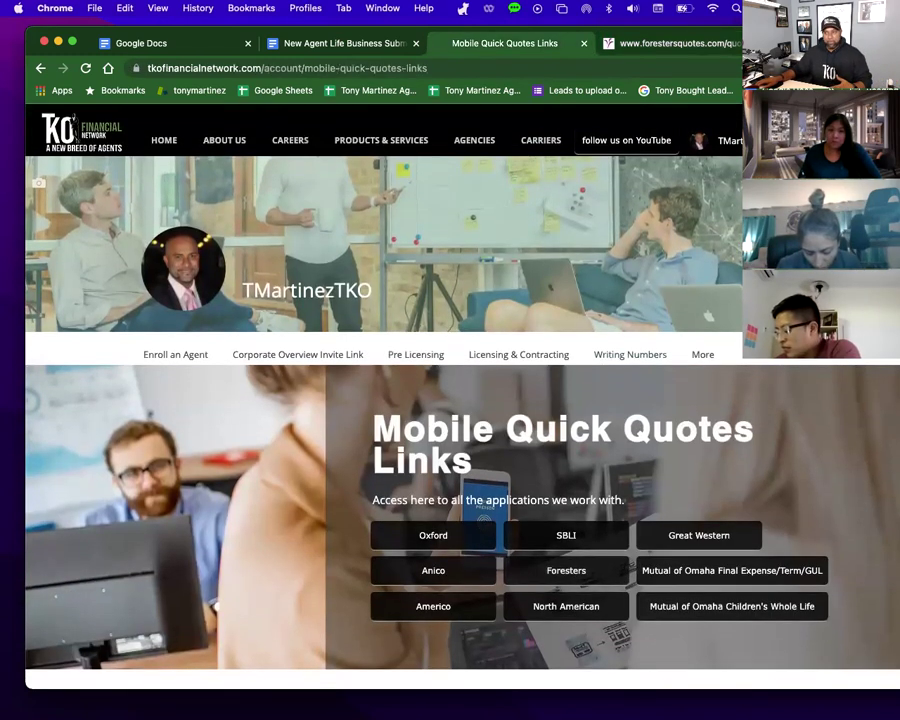
left_click(712, 140)
scroll(650, 416, "down", 2)
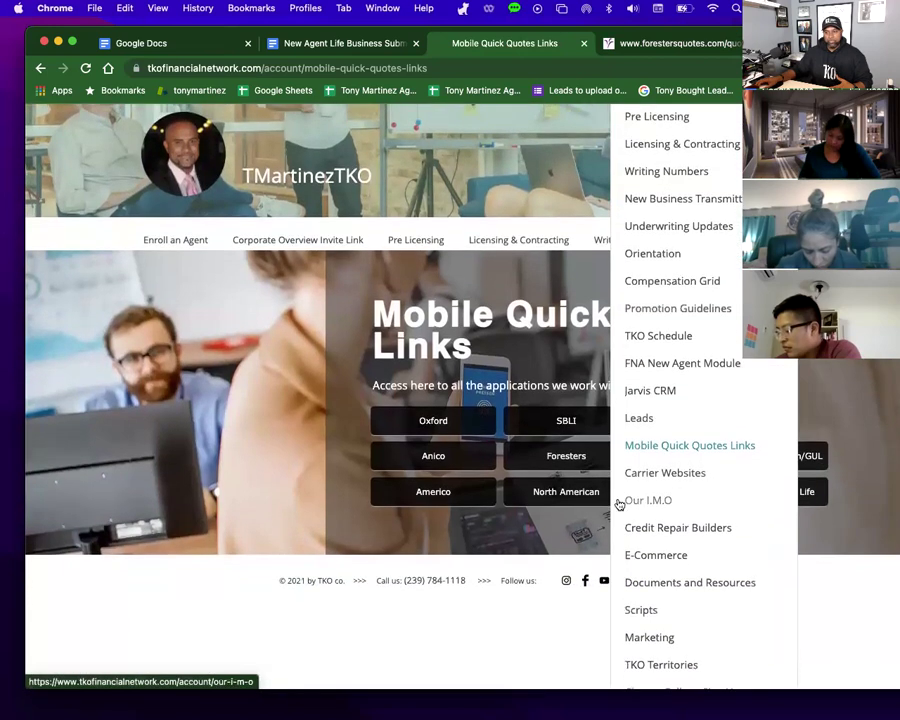
left_click(635, 502)
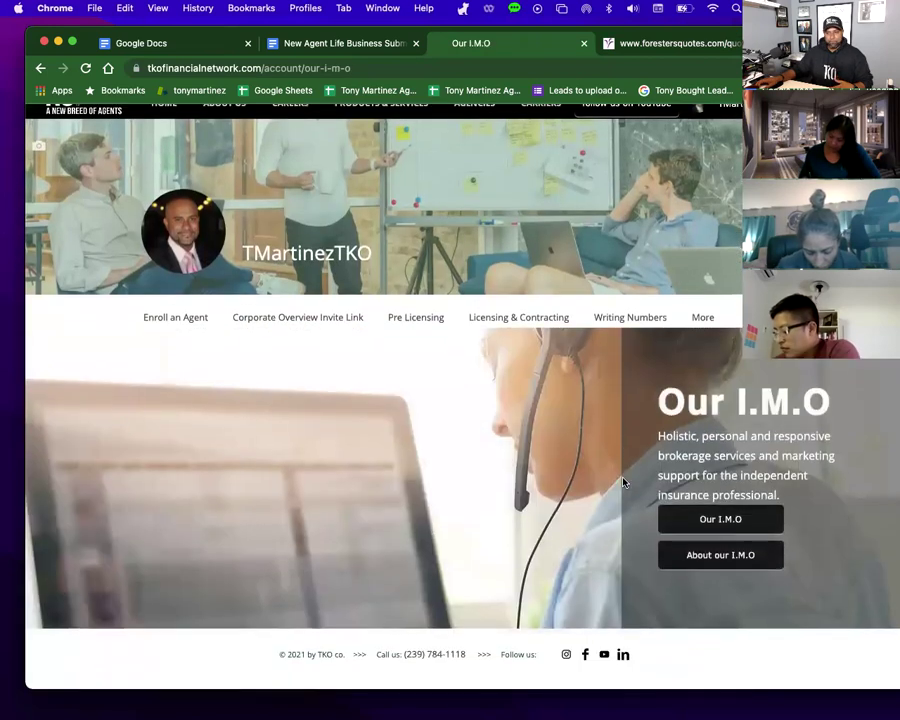
Open the Underwriters Marketing Service website from the Our I.M.O page and go to its E-App Services page.
left_click(703, 527)
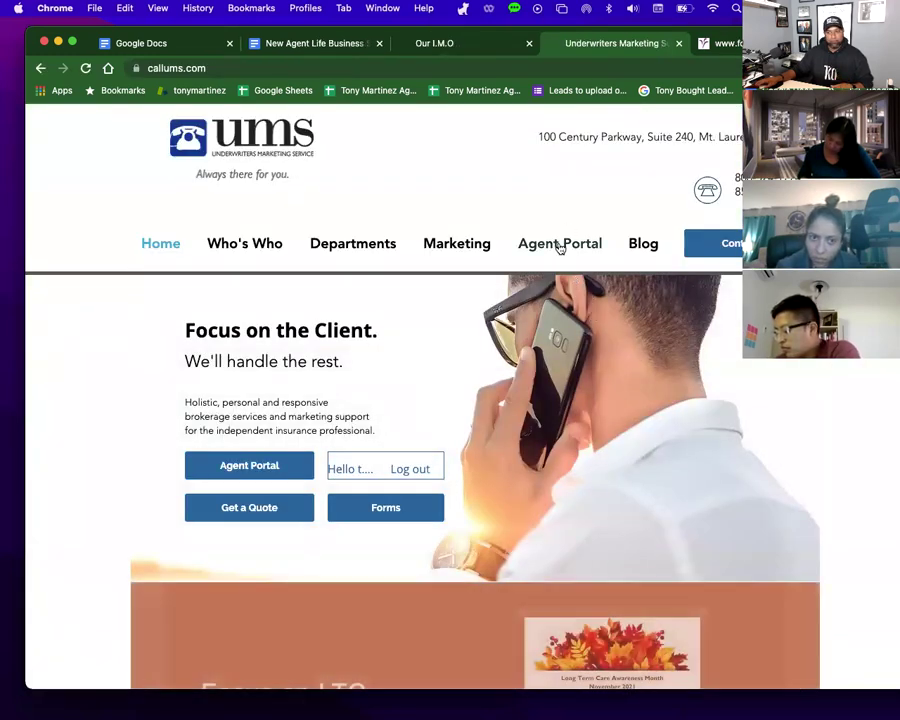
mouse_move(565, 244)
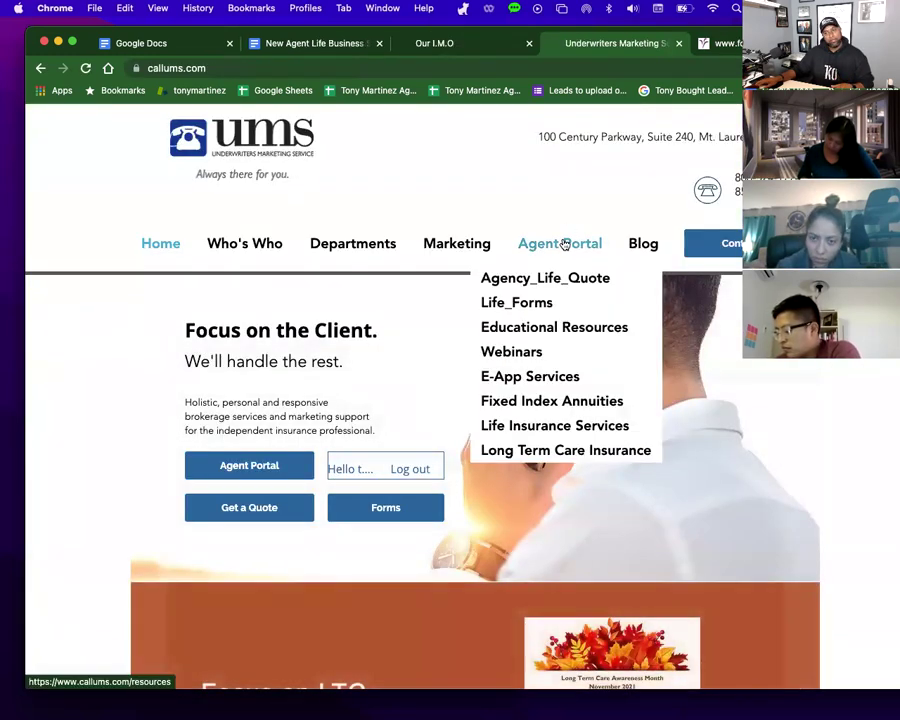
left_click(523, 380)
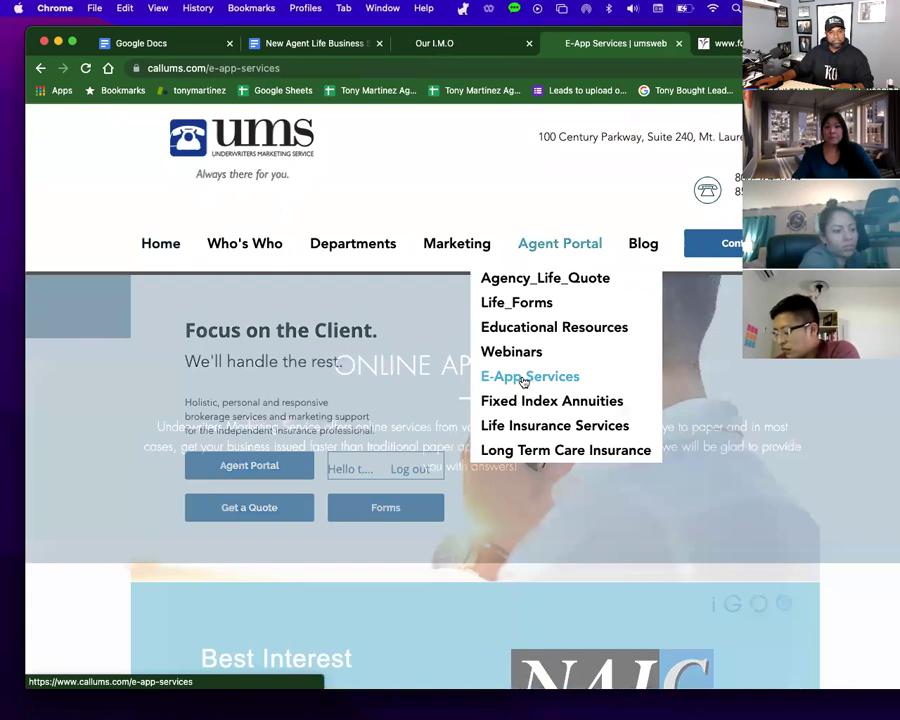
Review the carriers offered through iGo e-App, launch the iGo e-App platform and start a new case.
scroll(530, 490, "down", 3)
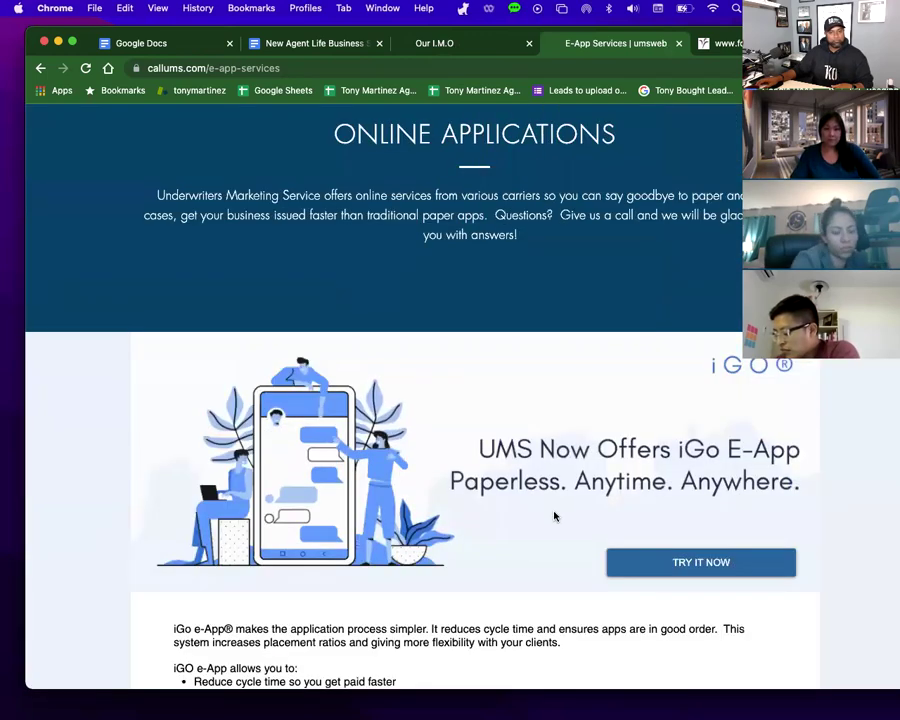
scroll(484, 482, "down", 8)
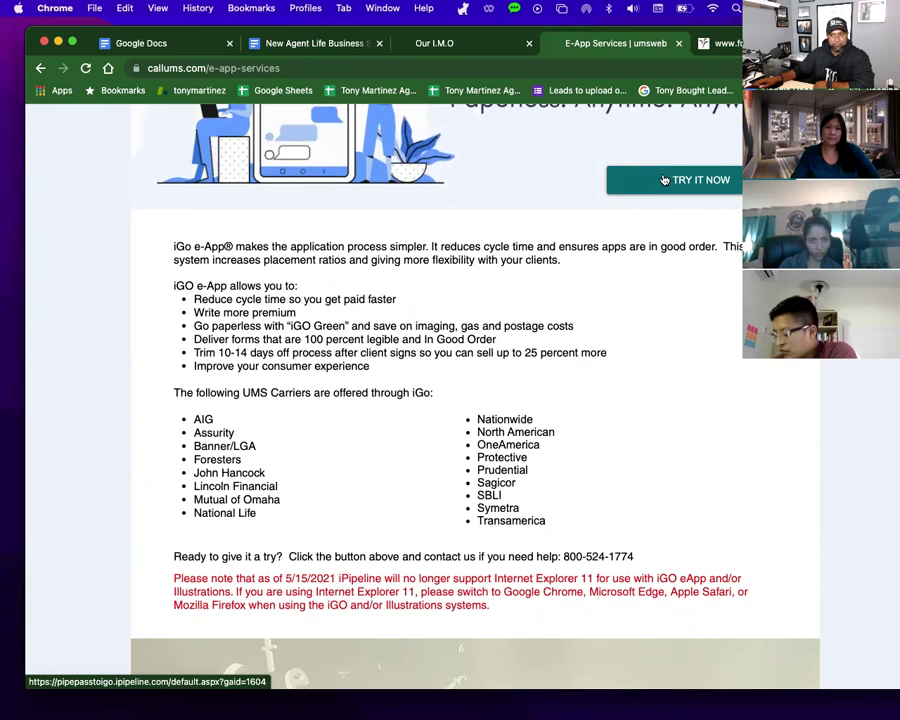
scroll(621, 244, "up", 3)
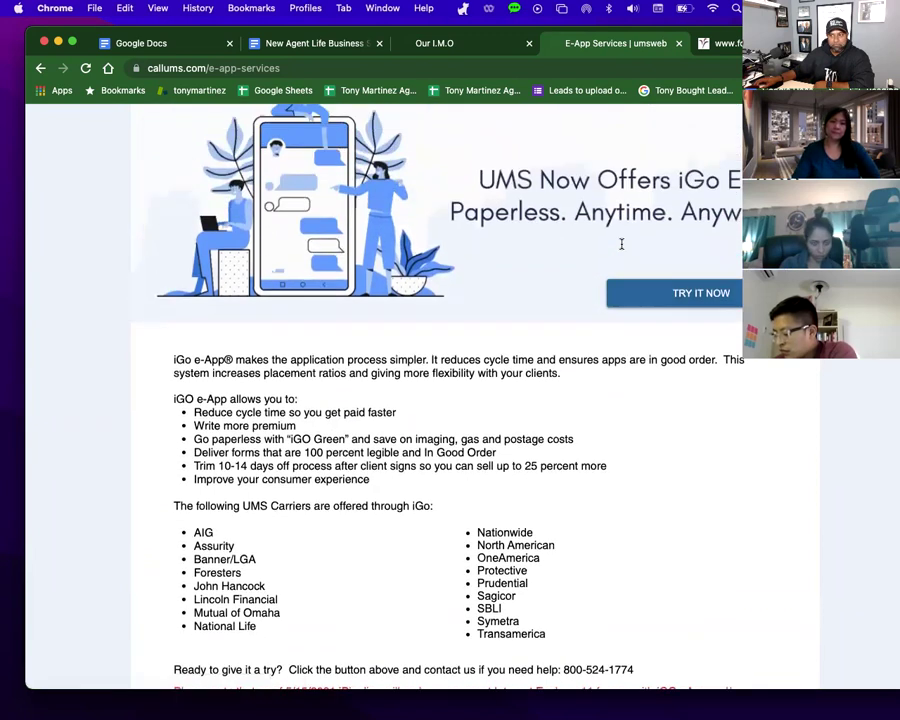
left_click(669, 295)
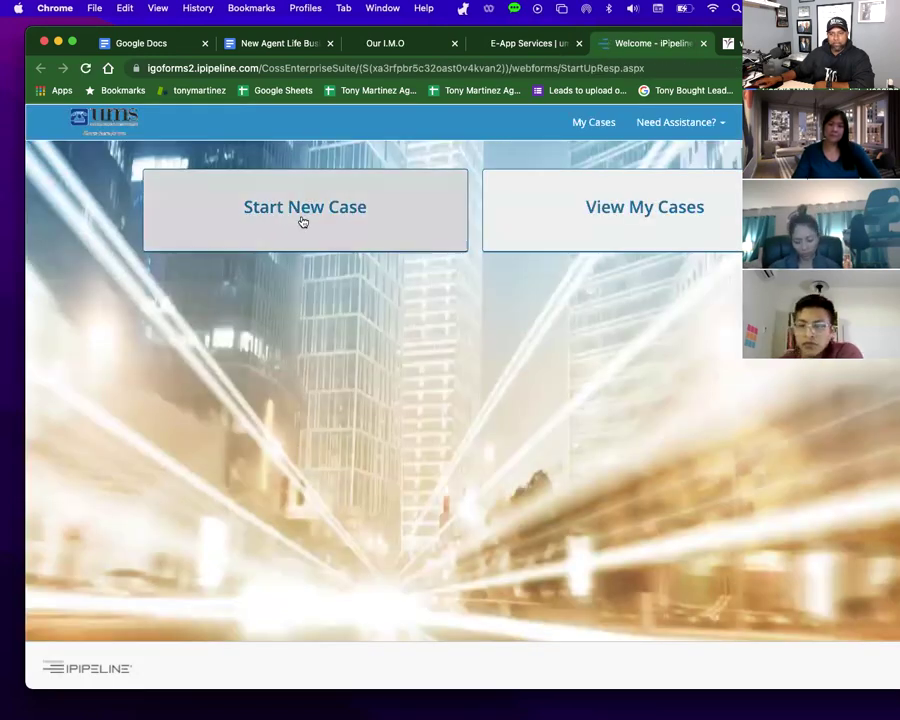
left_click(303, 221)
Enter the proposed insured's first and last name in the new case.
left_click(115, 378)
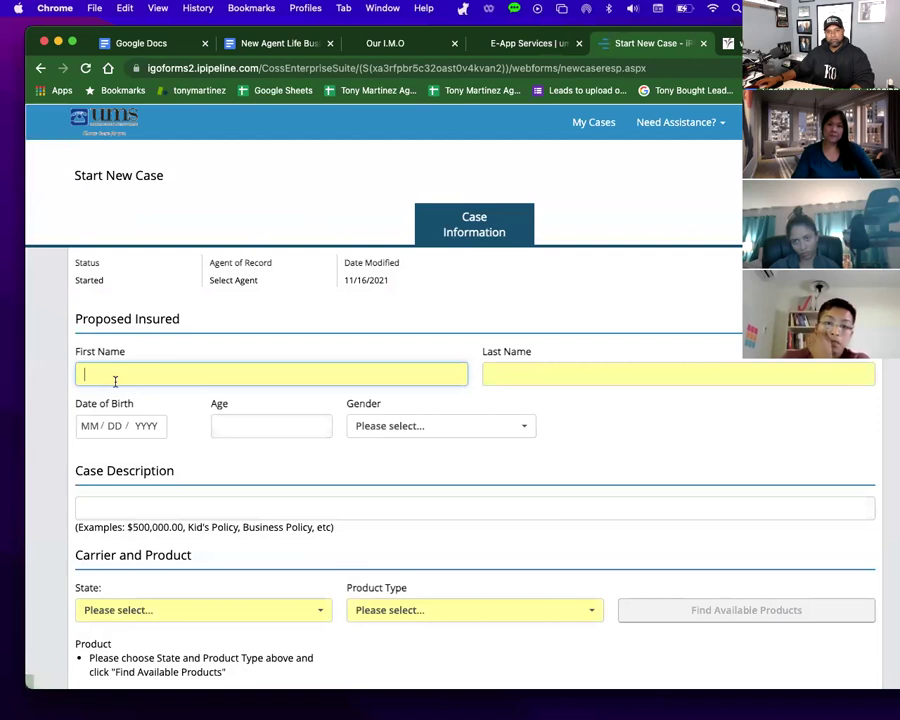
type("Sample")
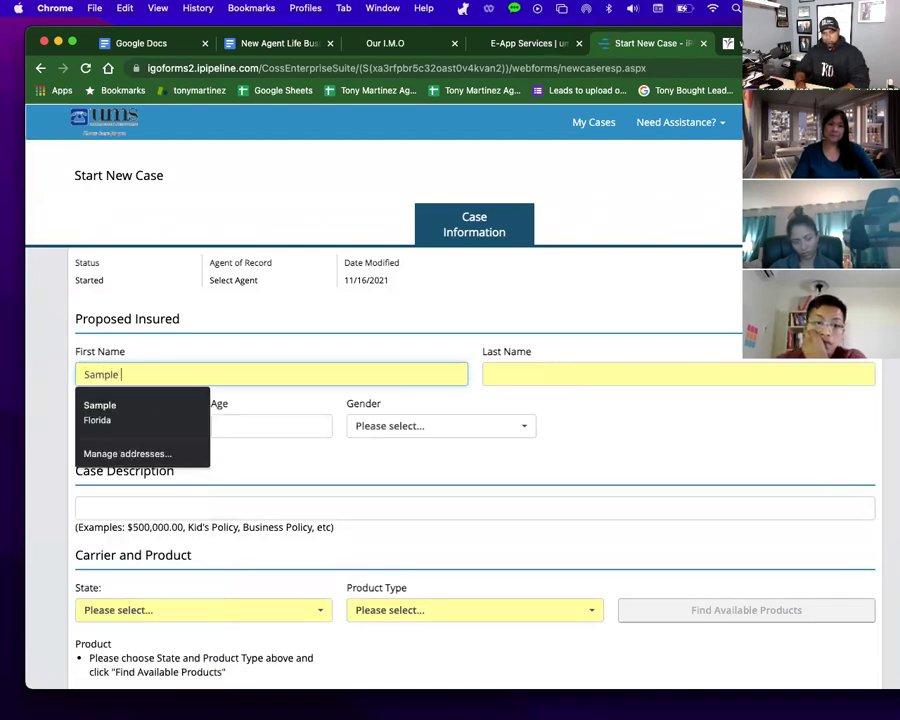
left_click(490, 374)
type("Martinez")
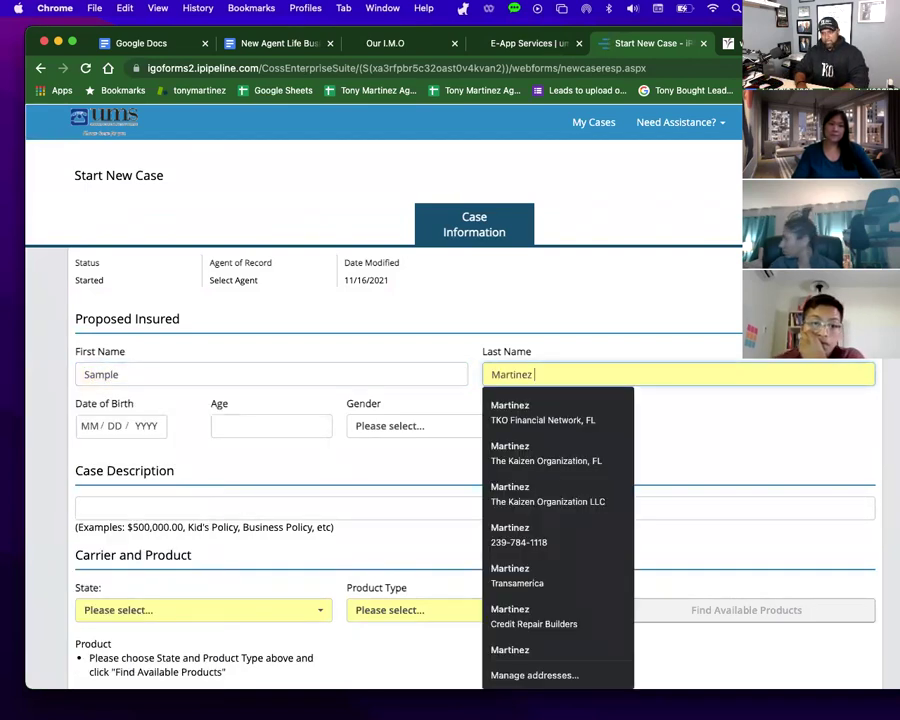
Fill in the proposed insured's date of birth, set the age to 20 and choose Male as the gender.
key("Tab")
type("10 / 23 / 20")
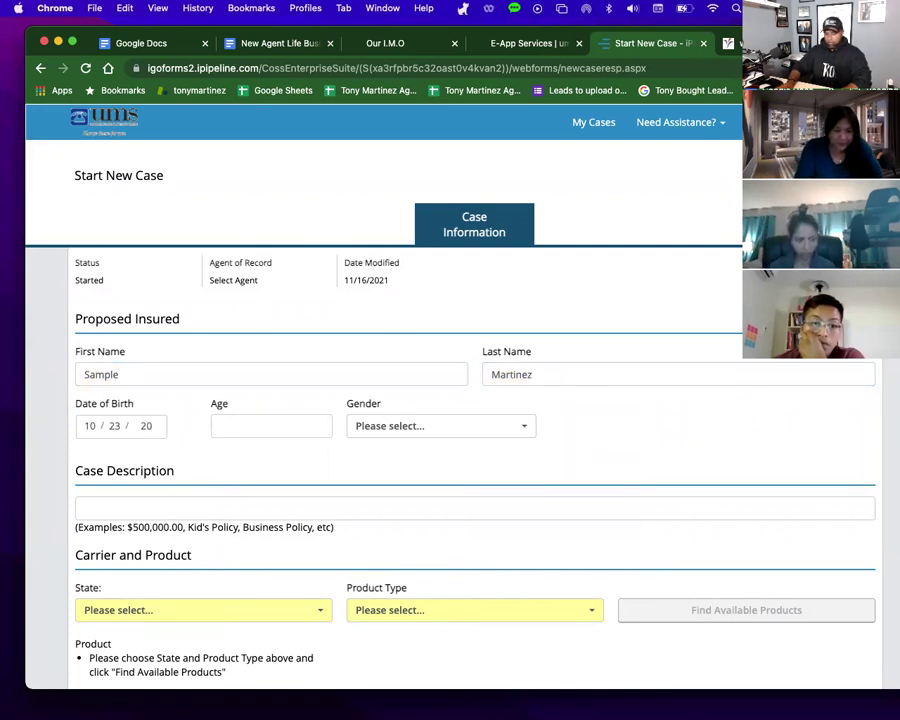
type("01")
key("Tab")
type("20")
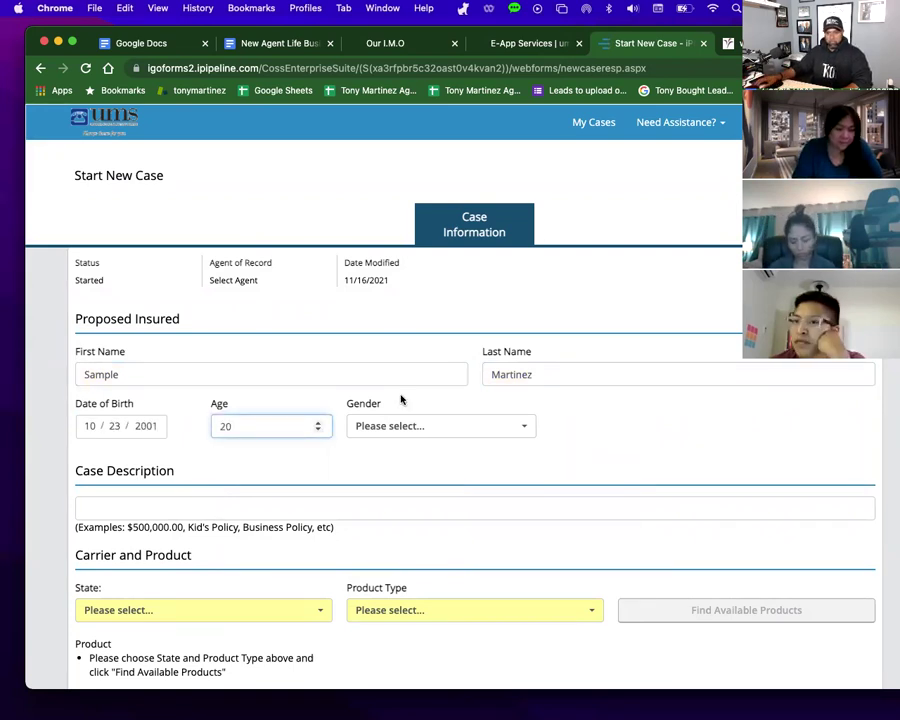
left_click(392, 427)
left_click(372, 489)
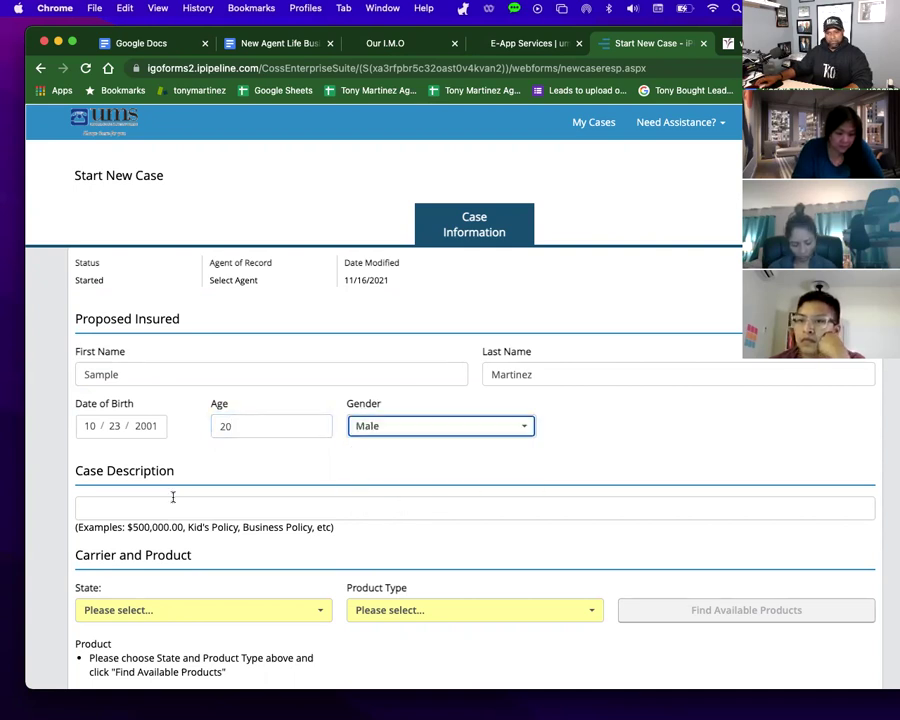
Fill in the case description with the client's name followed by Foresters TERM.
left_click(167, 512)
type("Martinez Sample")
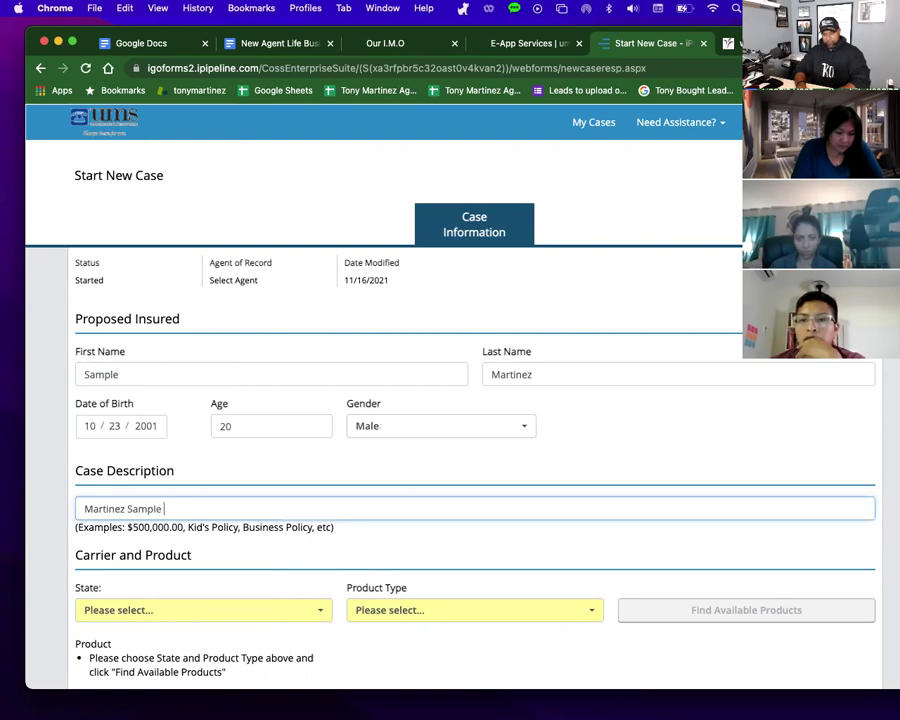
type(" Foresters TERM")
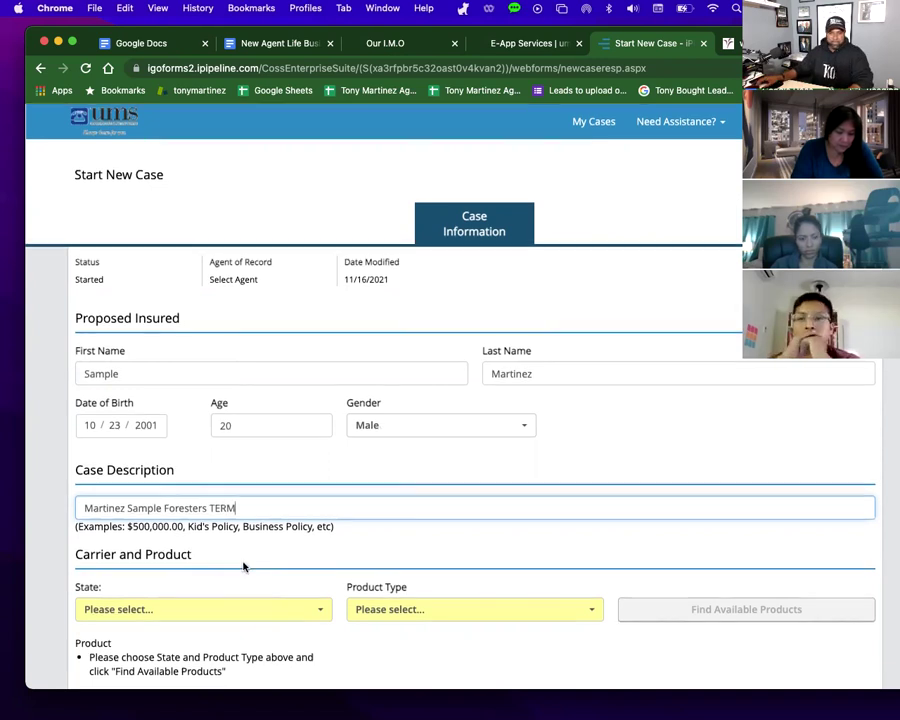
Set the state to Illinois and the product type to Term Life, and find the available products.
scroll(177, 583, "down", 1)
left_click(176, 585)
scroll(129, 651, "down", 5)
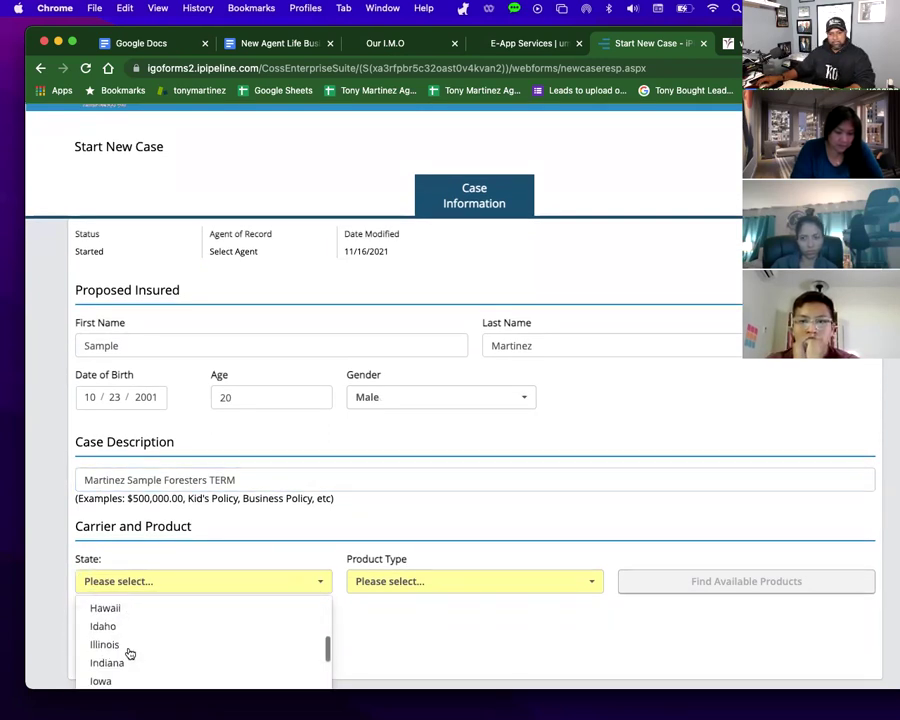
left_click(104, 645)
left_click(390, 582)
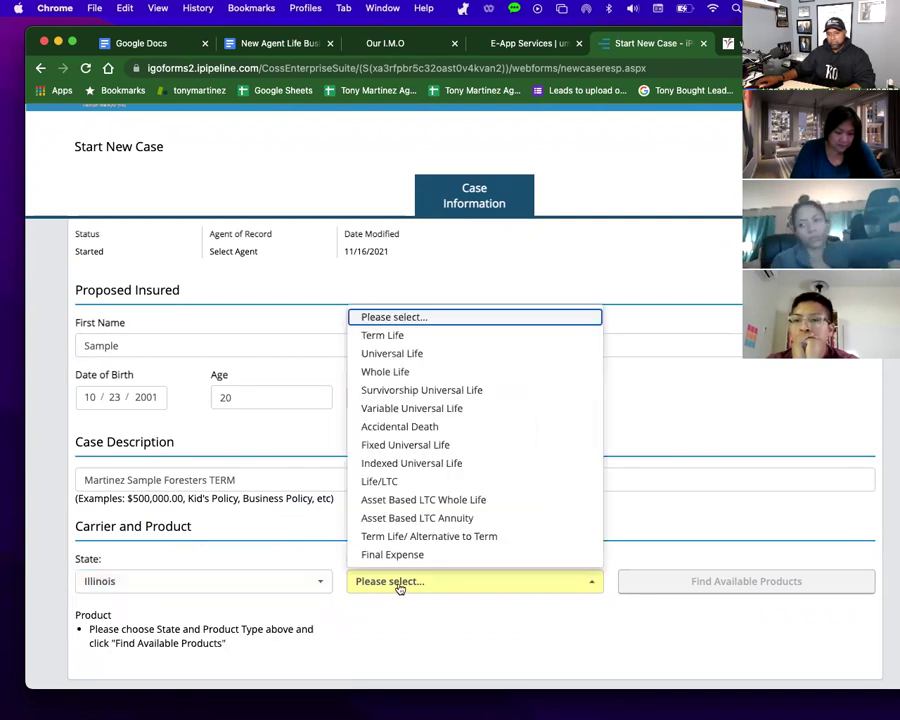
left_click(384, 336)
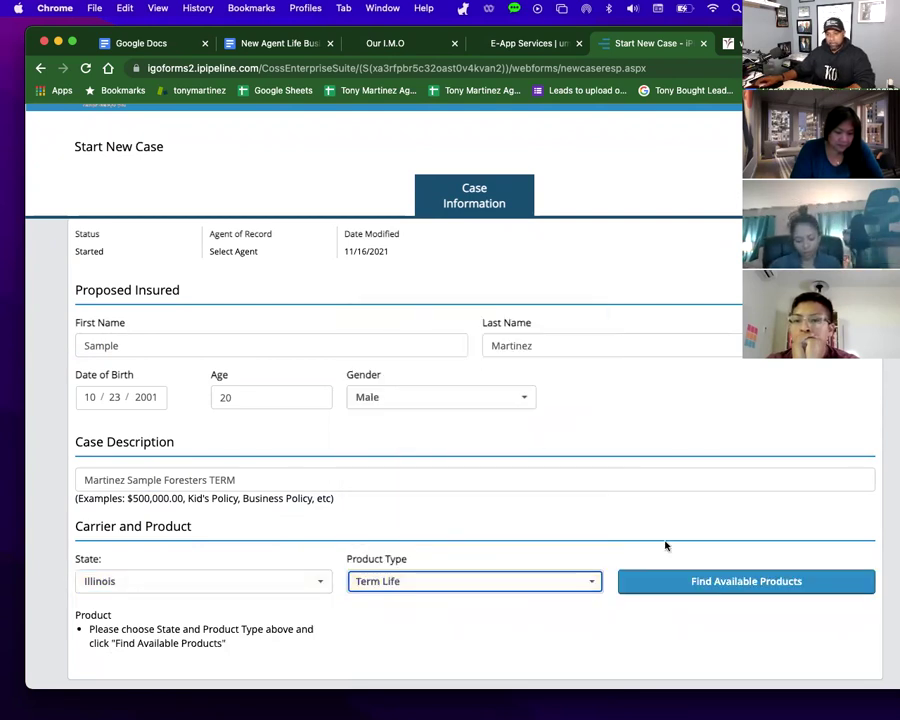
left_click(686, 582)
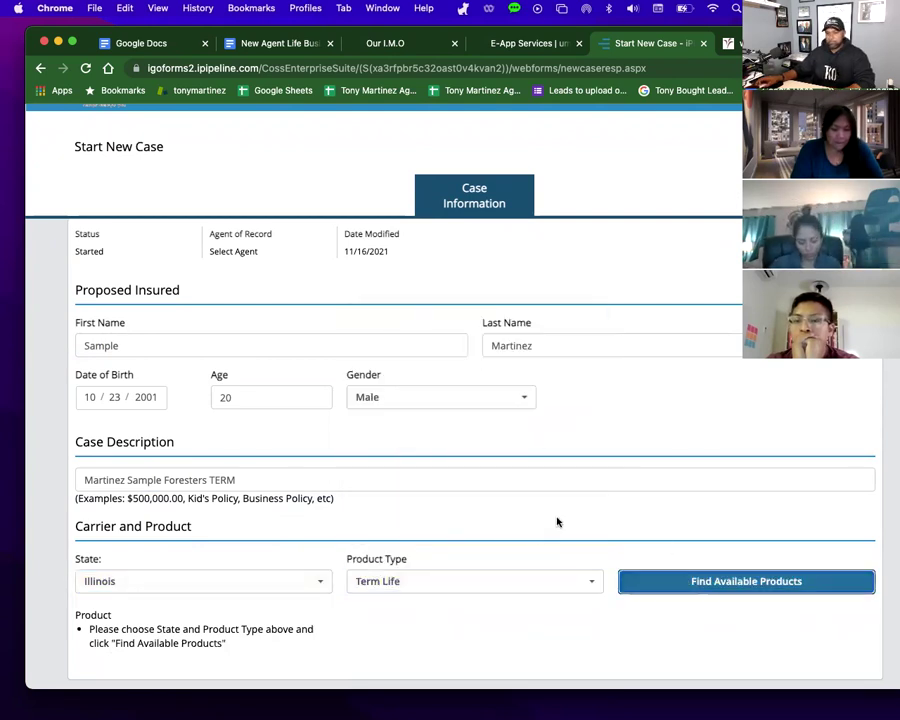
scroll(556, 520, "down", 1)
scroll(557, 512, "down", 3)
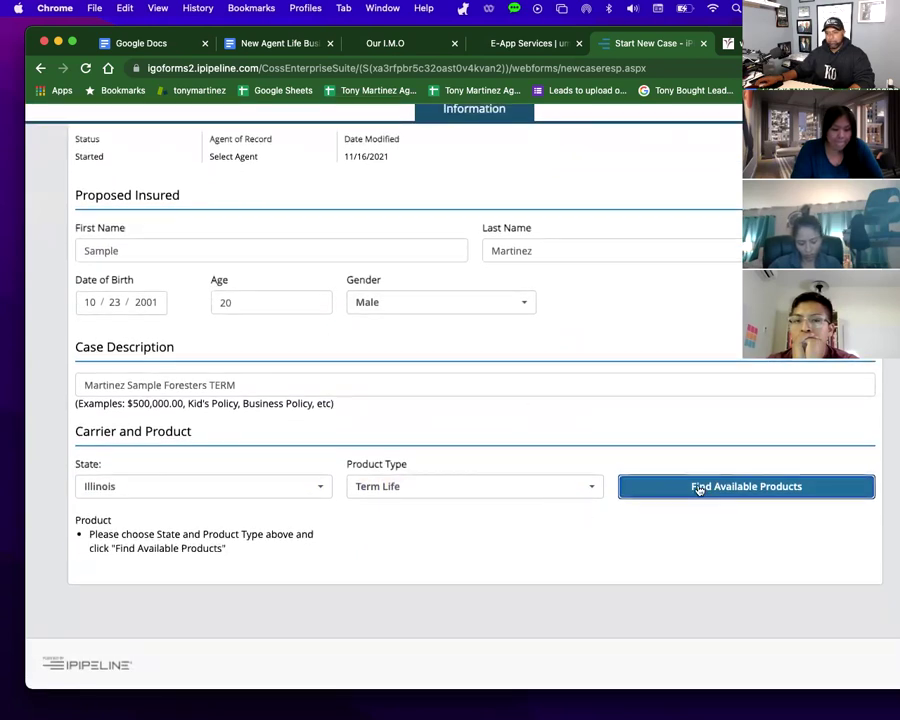
Compare the Foresters products in the list: Strong Foundation Non-medical, Your Term Medical and Your Term Non-medical.
scroll(494, 528, "down", 10)
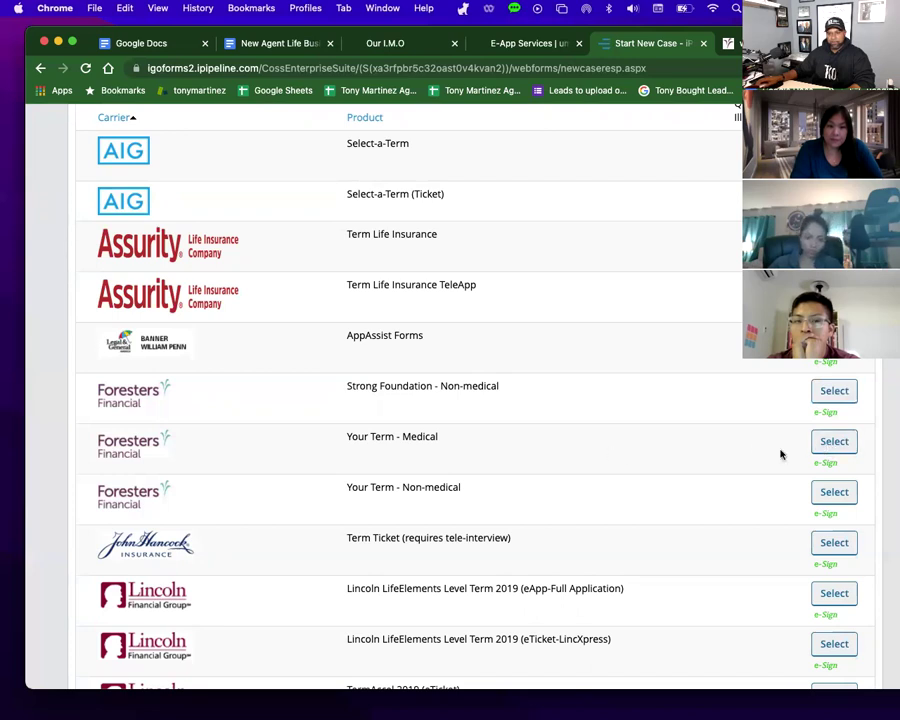
left_click_drag(345, 436, 394, 437)
left_click_drag(346, 489, 394, 488)
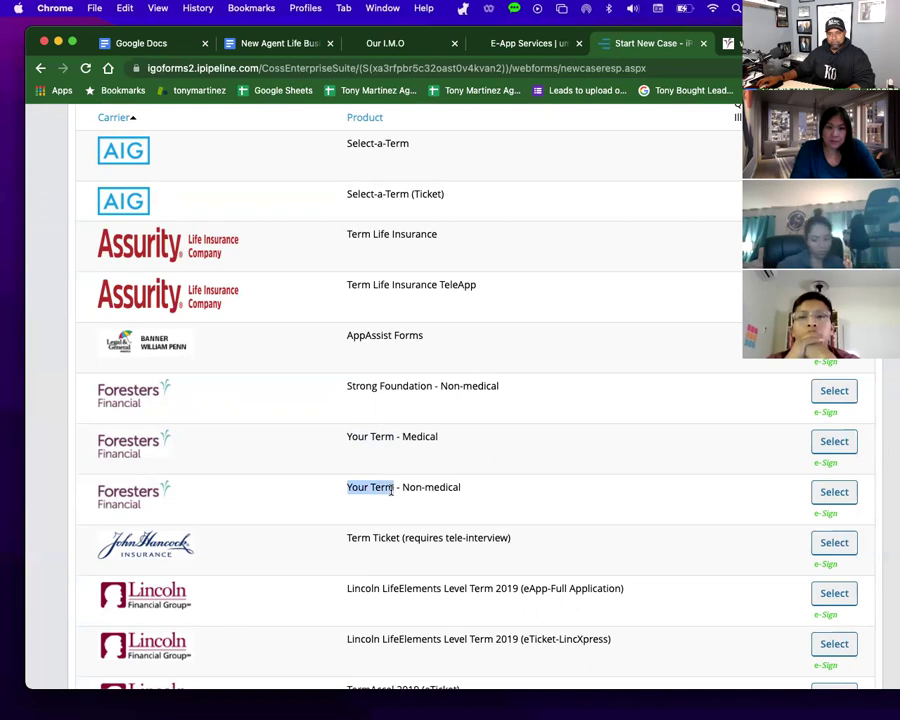
left_click_drag(346, 386, 418, 390)
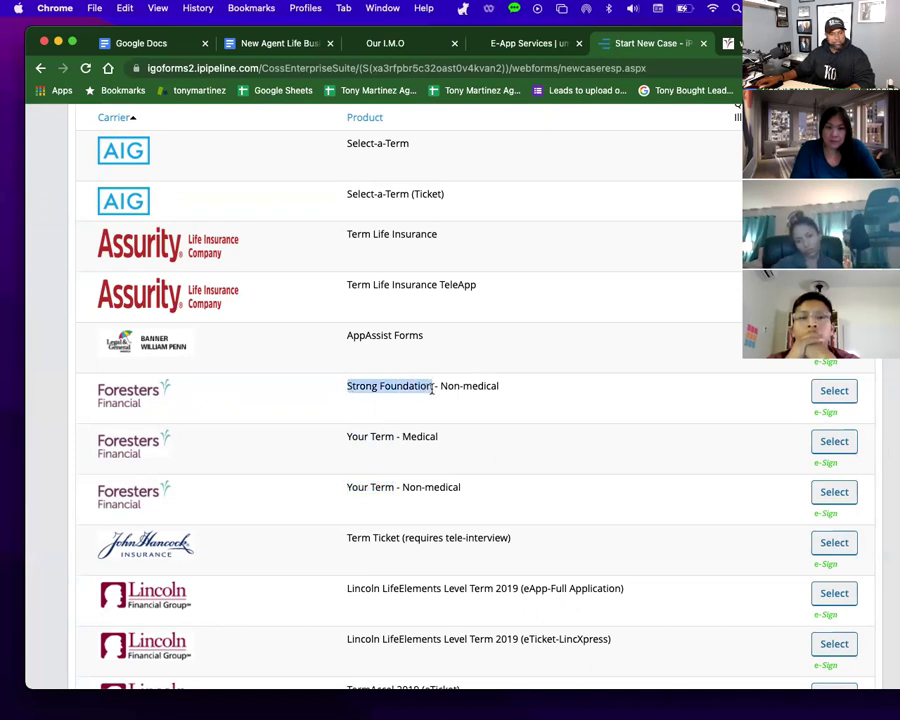
left_click_drag(345, 437, 426, 438)
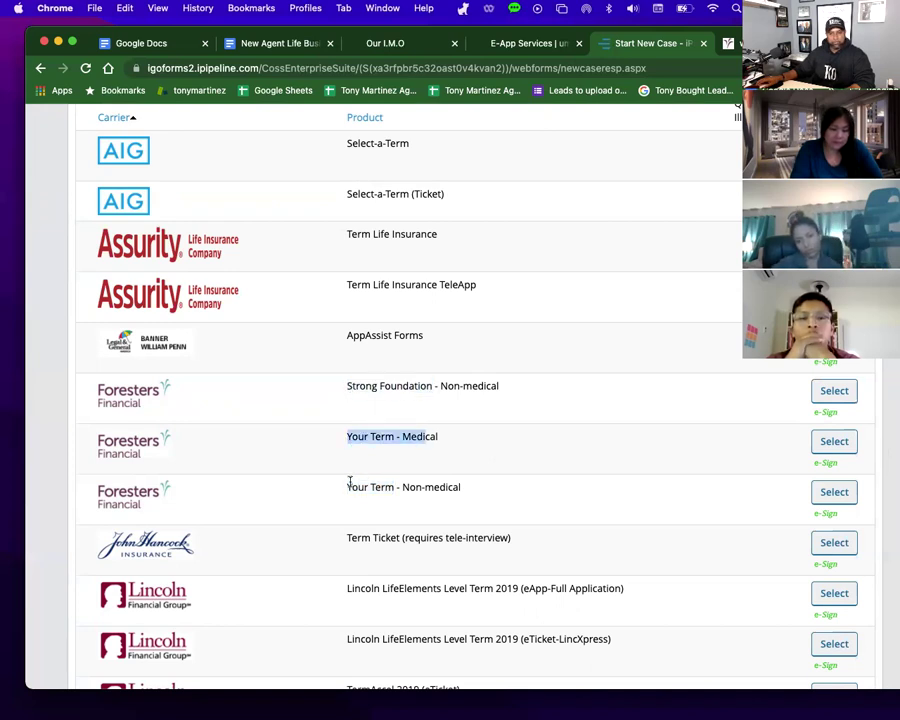
left_click_drag(349, 486, 422, 485)
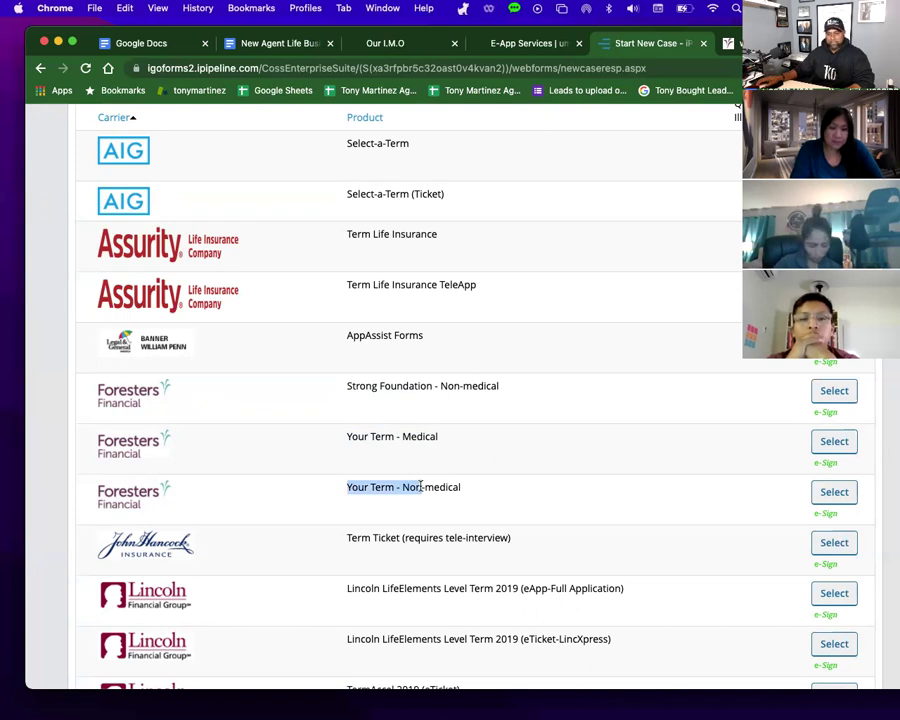
left_click_drag(402, 437, 436, 436)
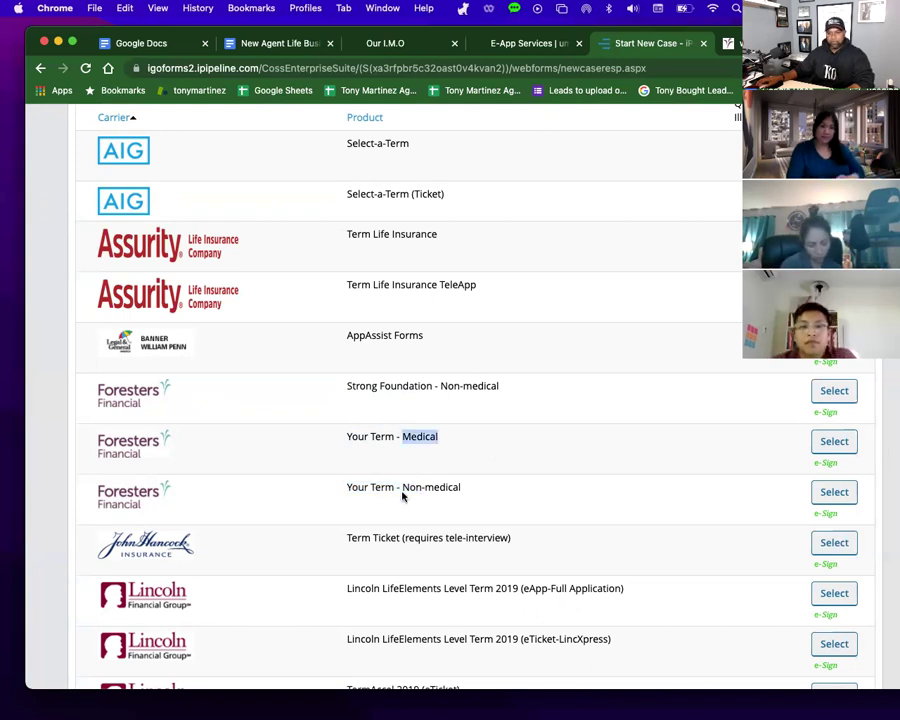
left_click_drag(401, 489, 452, 502)
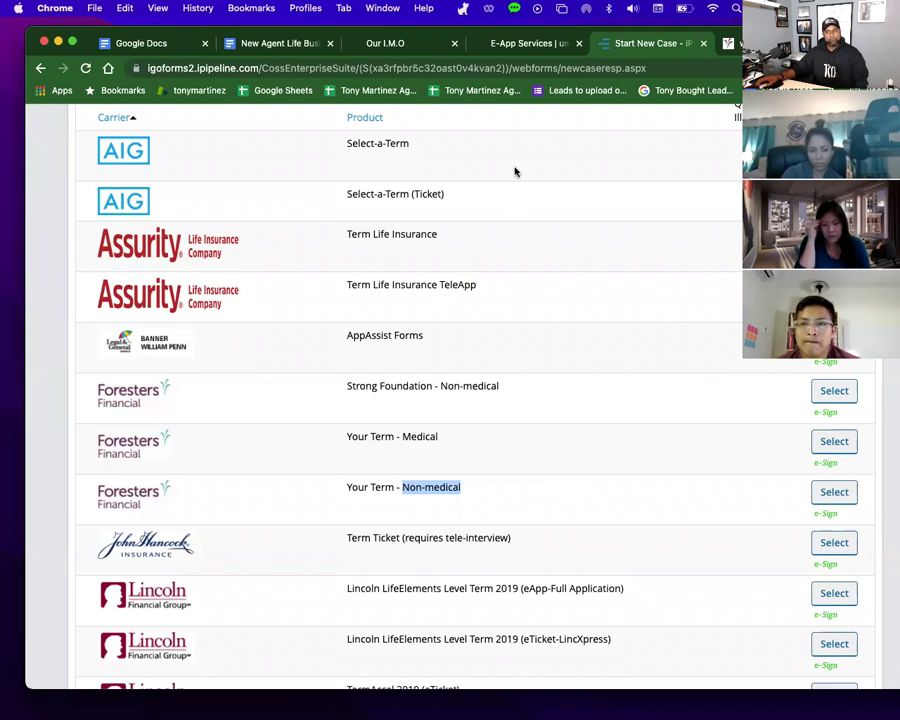
Return to the TKO Financial Network site and open its Support Center page.
left_click(530, 43)
left_click(419, 46)
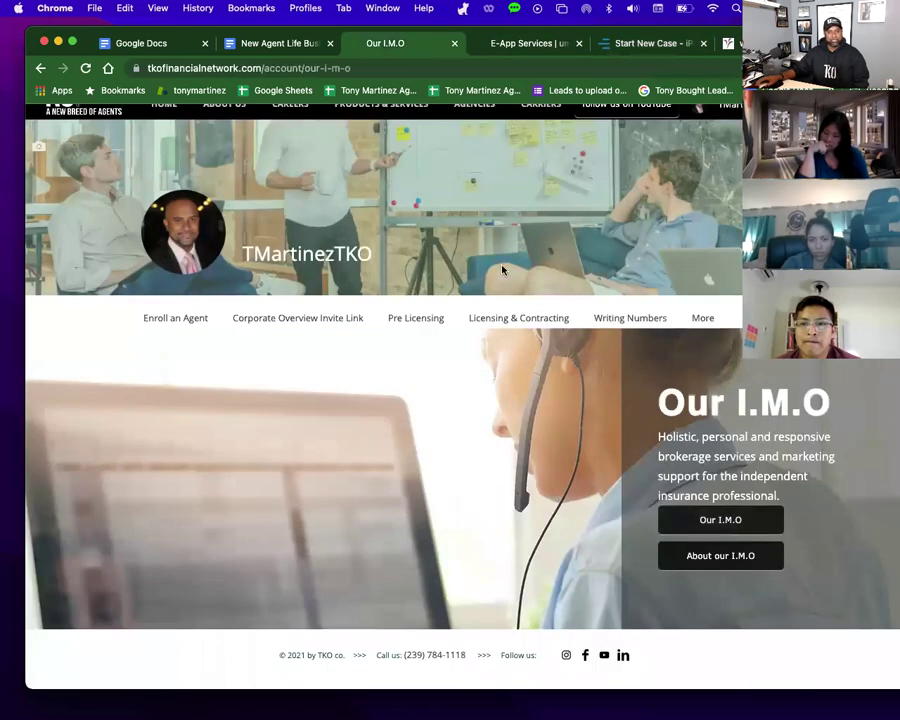
scroll(407, 195, "up", 1)
mouse_move(703, 354)
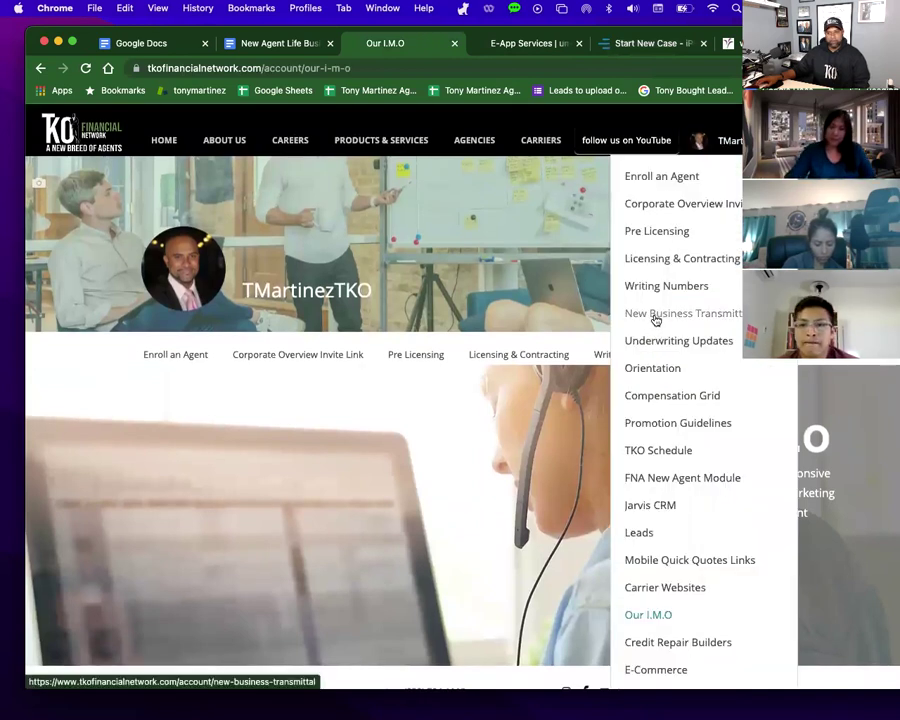
scroll(667, 490, "down", 5)
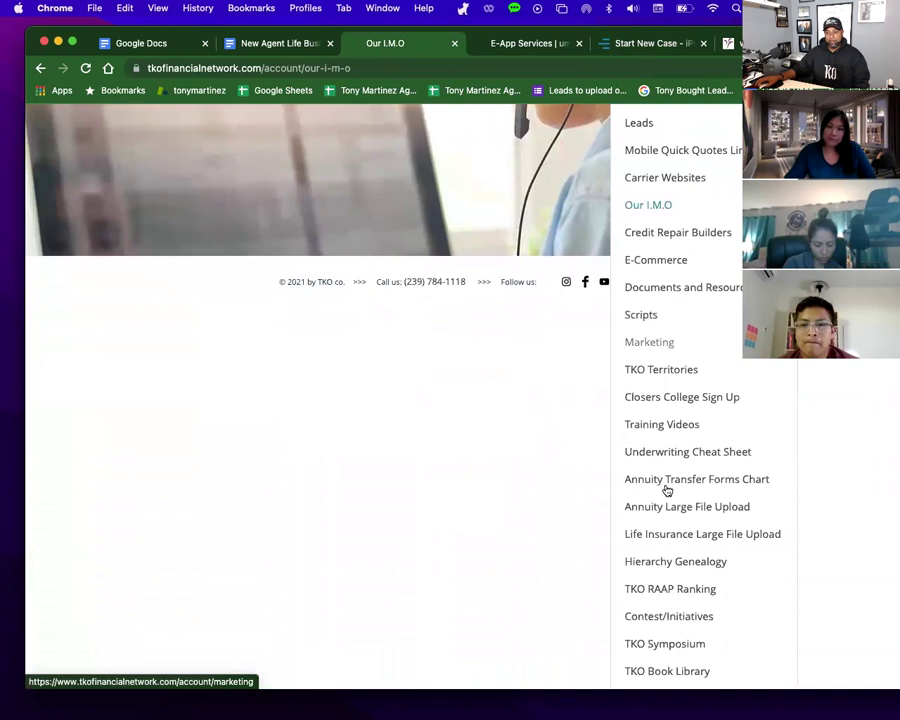
scroll(667, 490, "down", 1)
scroll(649, 317, "up", 1)
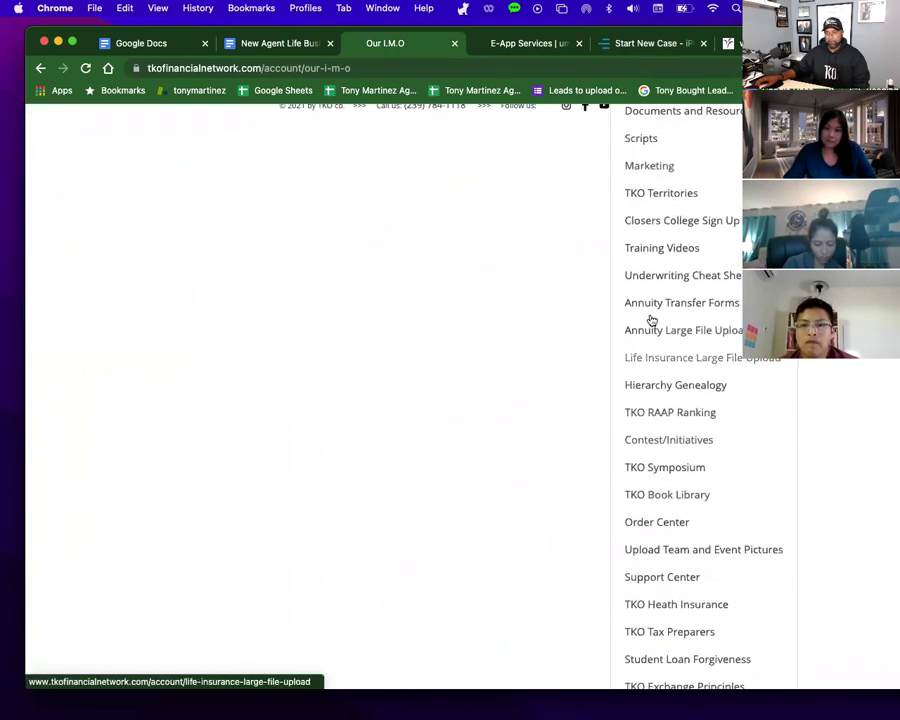
scroll(646, 392, "up", 1)
scroll(646, 392, "down", 1)
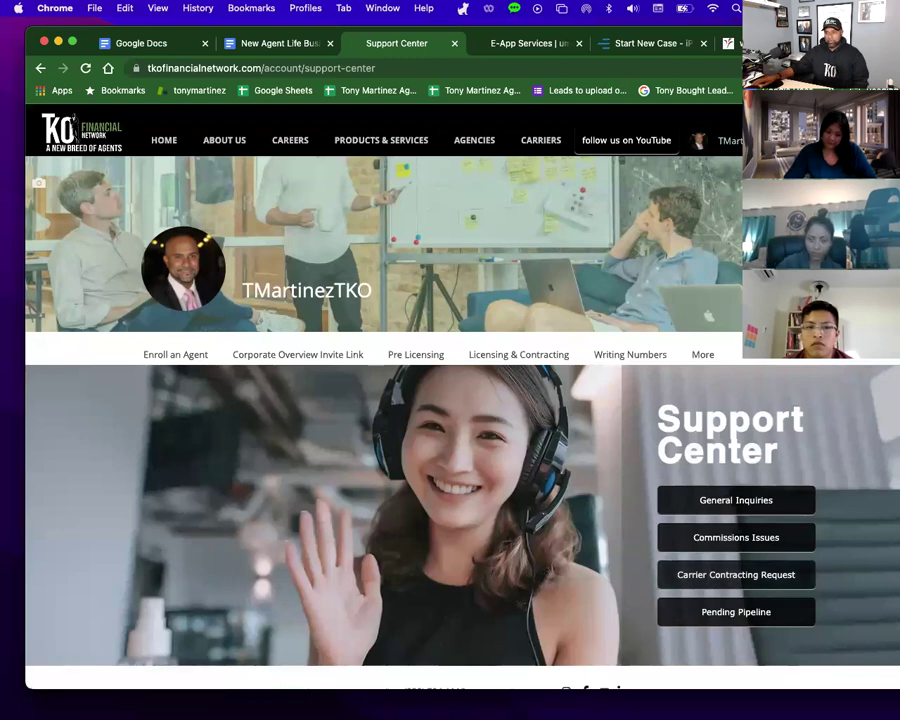
Open the New Business Transmittal page and look over its transmittal options.
mouse_move(703, 354)
left_click(650, 318)
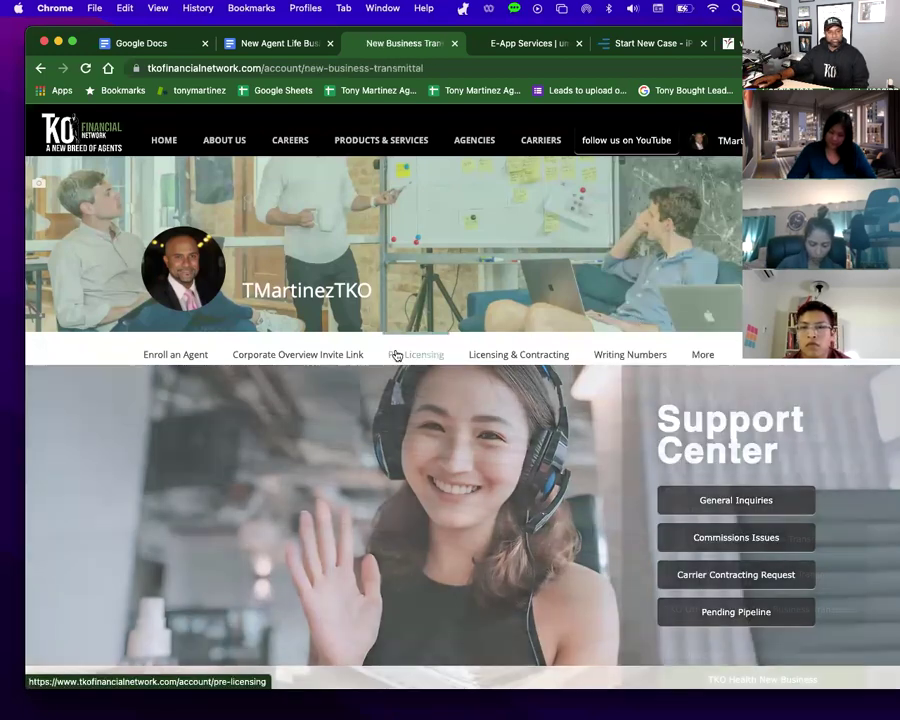
scroll(690, 490, "down", 1)
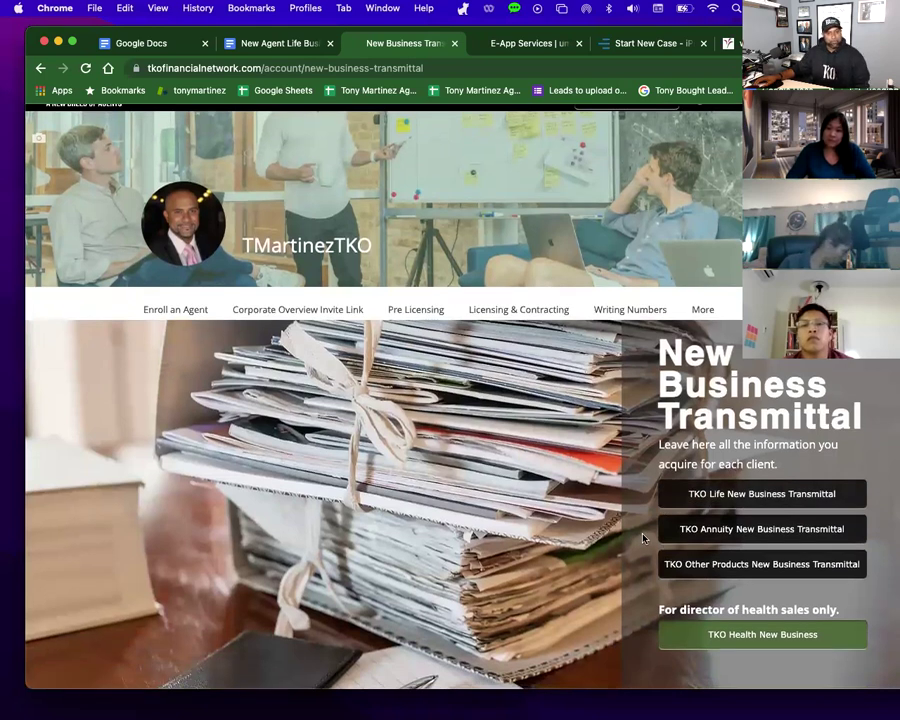
scroll(640, 535, "up", 1)
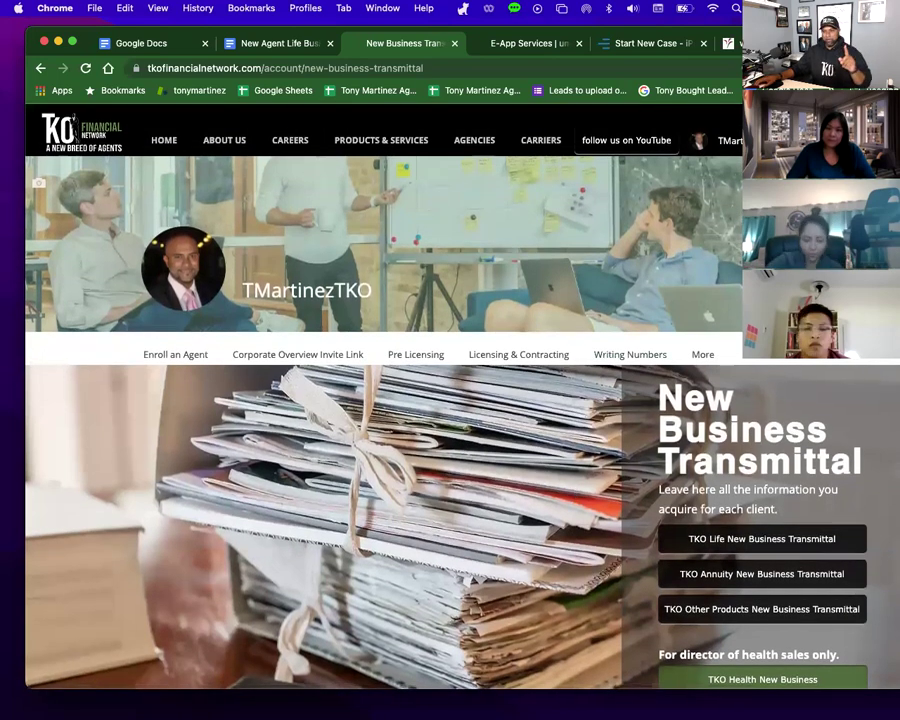
Open the Writing Numbers page of the TKO site and the Writing Numbers spreadsheet linked there.
mouse_move(703, 354)
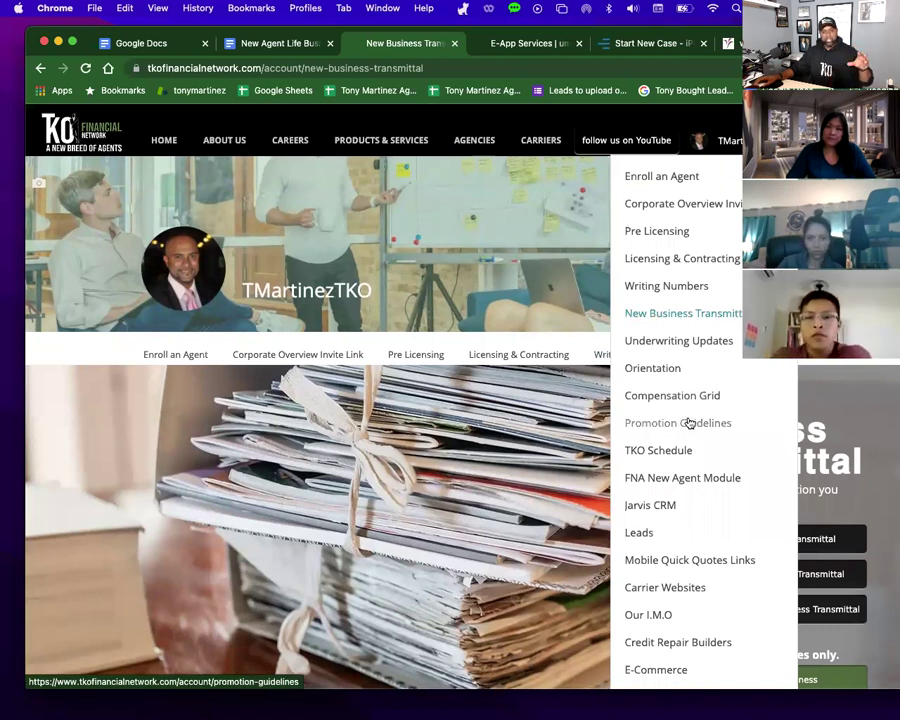
left_click(645, 290)
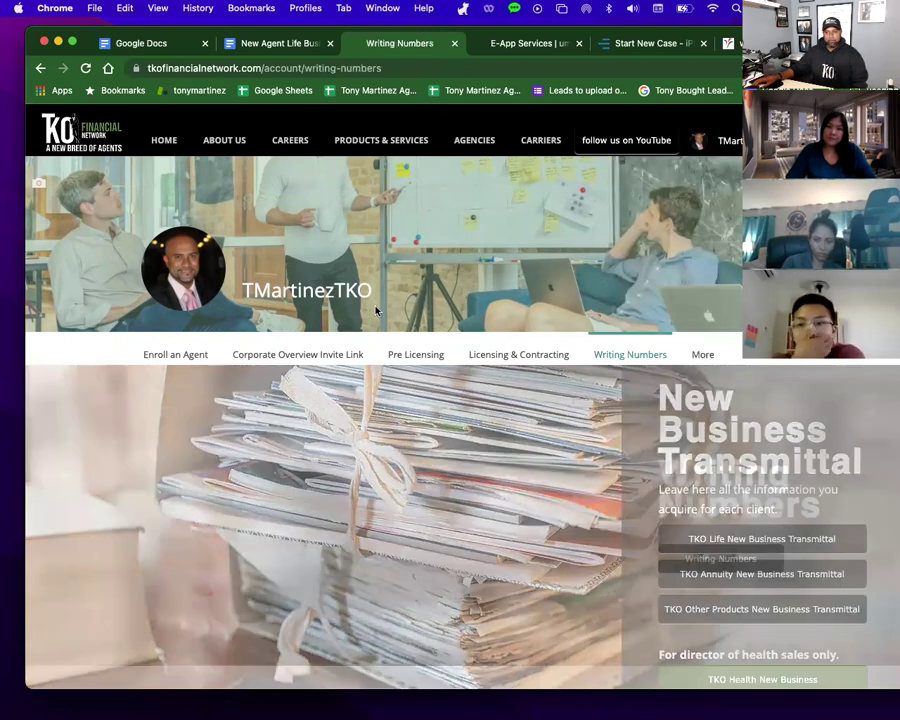
left_click(712, 558)
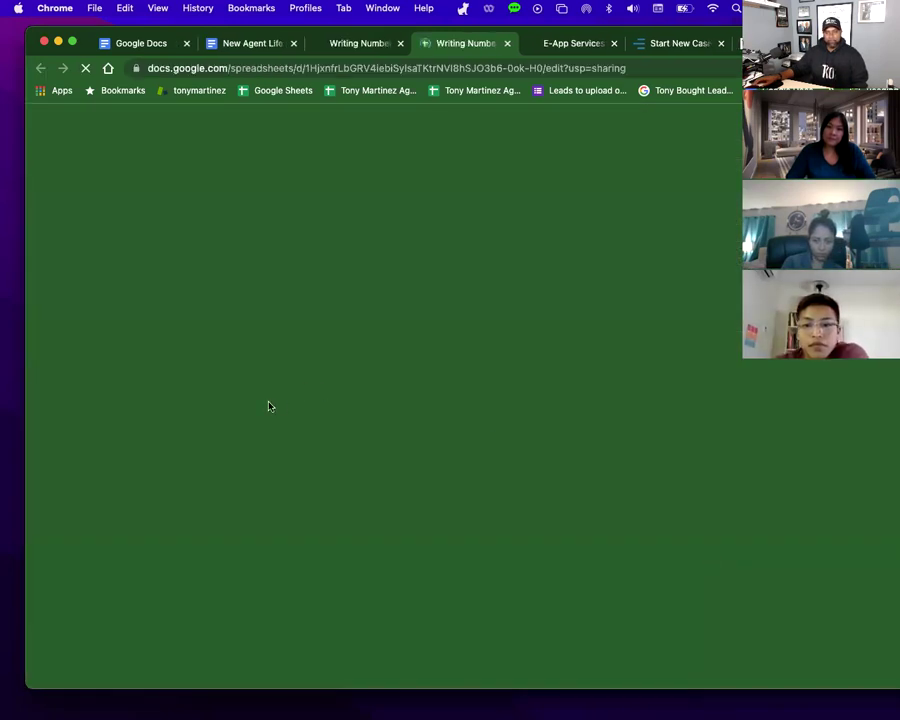
Find the agent in row 70 and check the contracting status for Allianz, NLG Life and NLG Annuity.
scroll(117, 284, "down", 3)
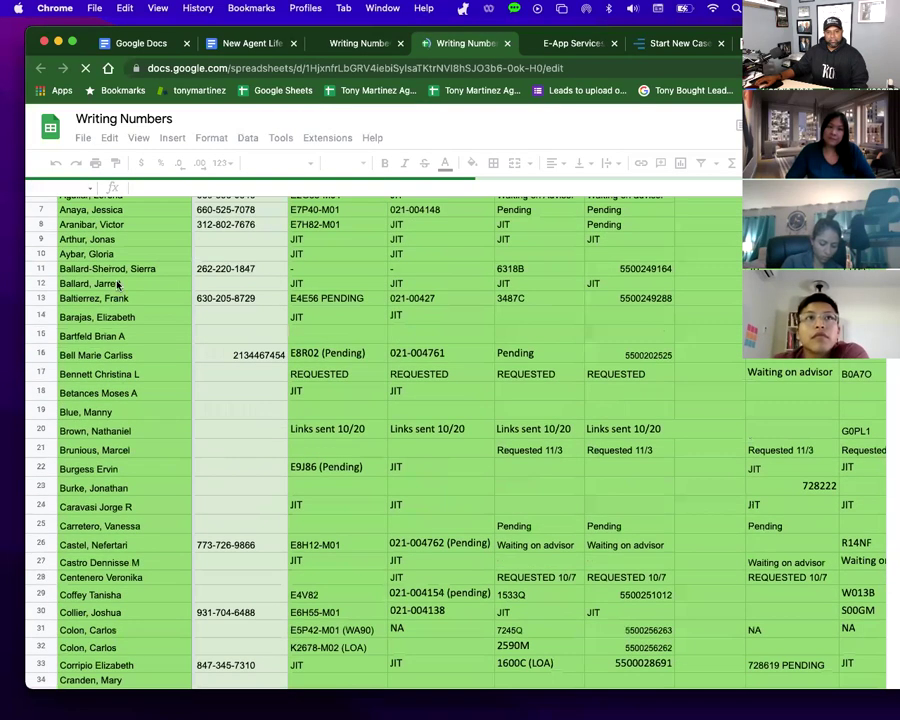
scroll(114, 420, "down", 2)
scroll(93, 418, "up", 2)
scroll(93, 420, "down", 5)
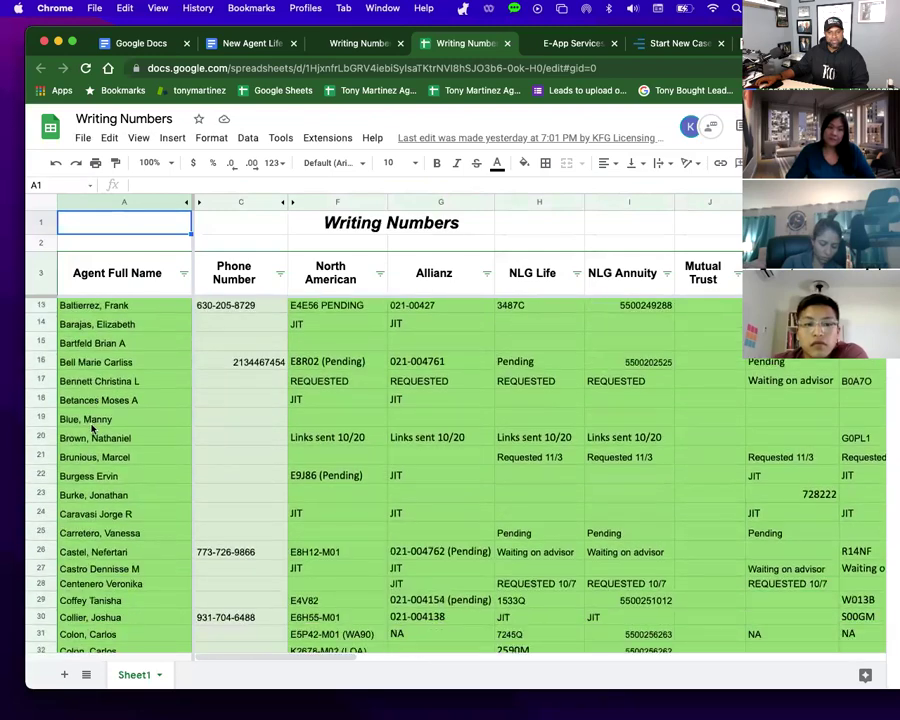
scroll(93, 428, "down", 13)
scroll(92, 428, "down", 7)
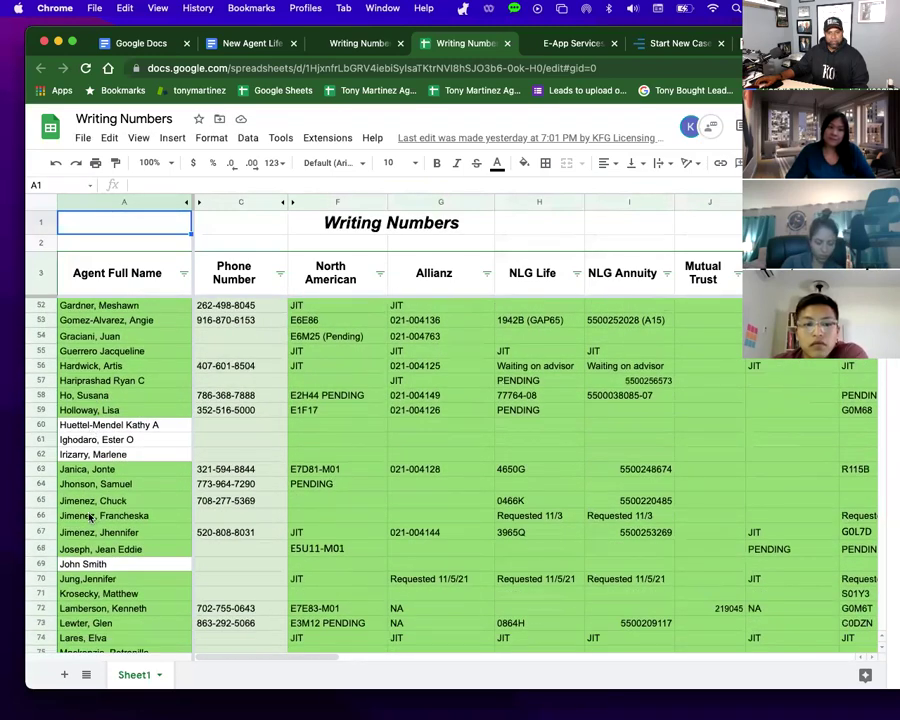
scroll(89, 515, "down", 2)
left_click(42, 533)
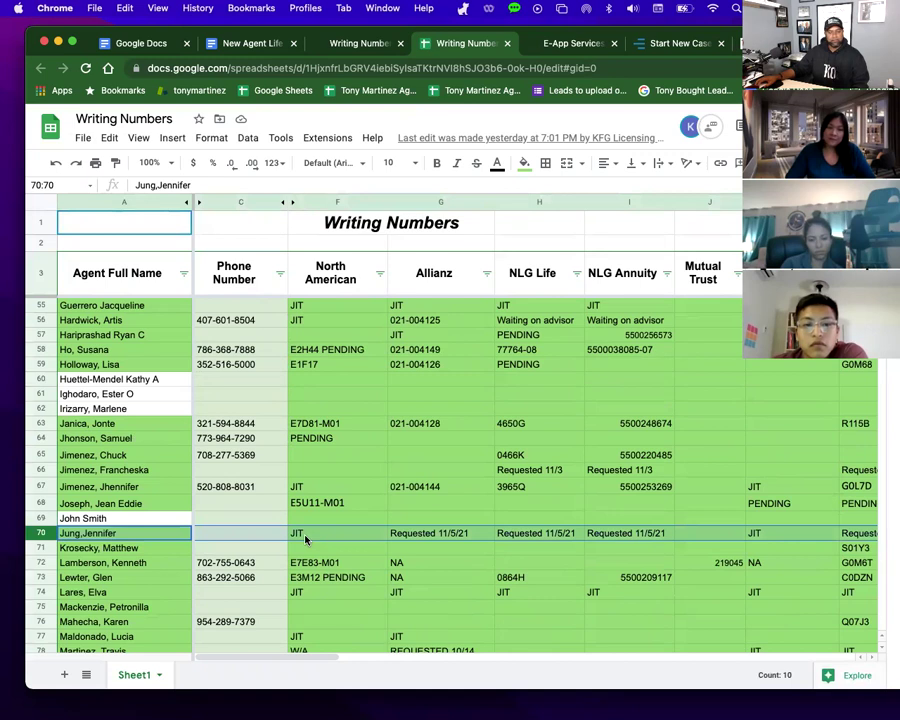
left_click(431, 537)
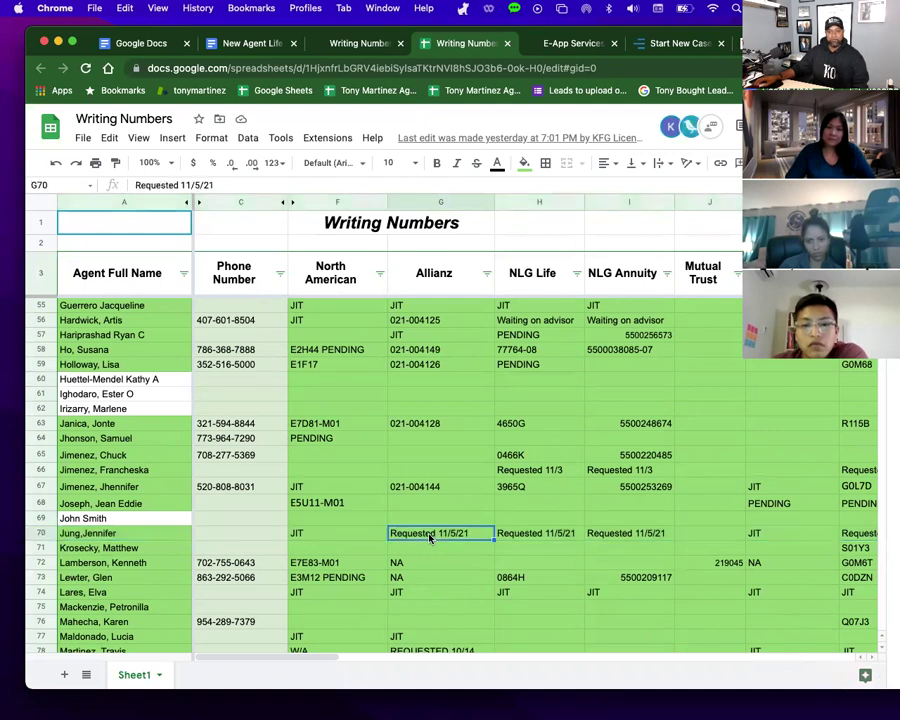
left_click(532, 537)
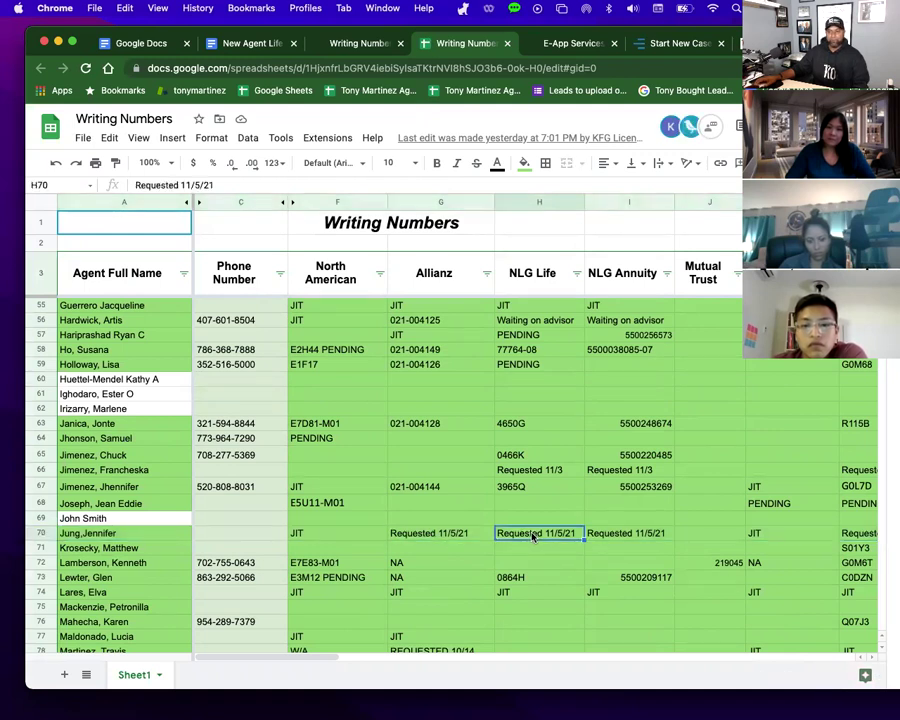
left_click(626, 537)
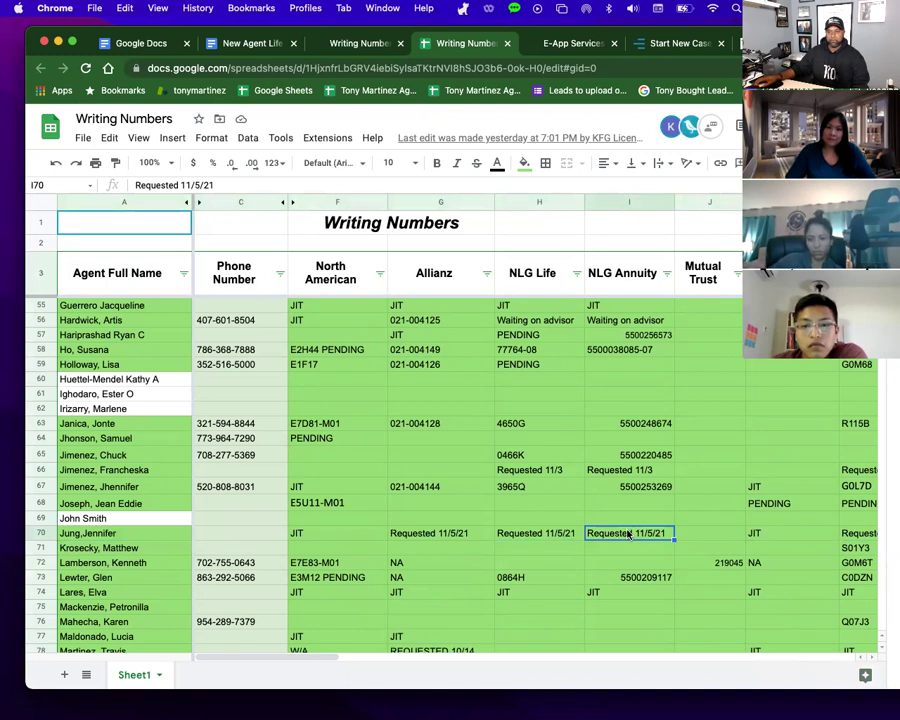
Check the row 70 agent's status for Foresters, Anico, Mutual of Omaha, Americo and Aetna.
scroll(629, 540, "right", 3)
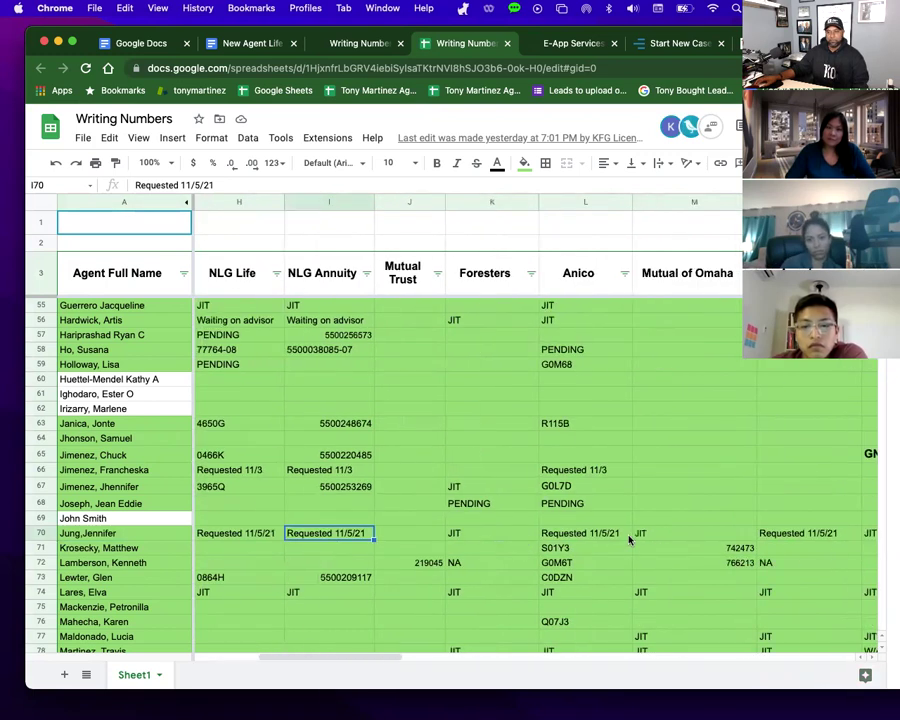
left_click(470, 537)
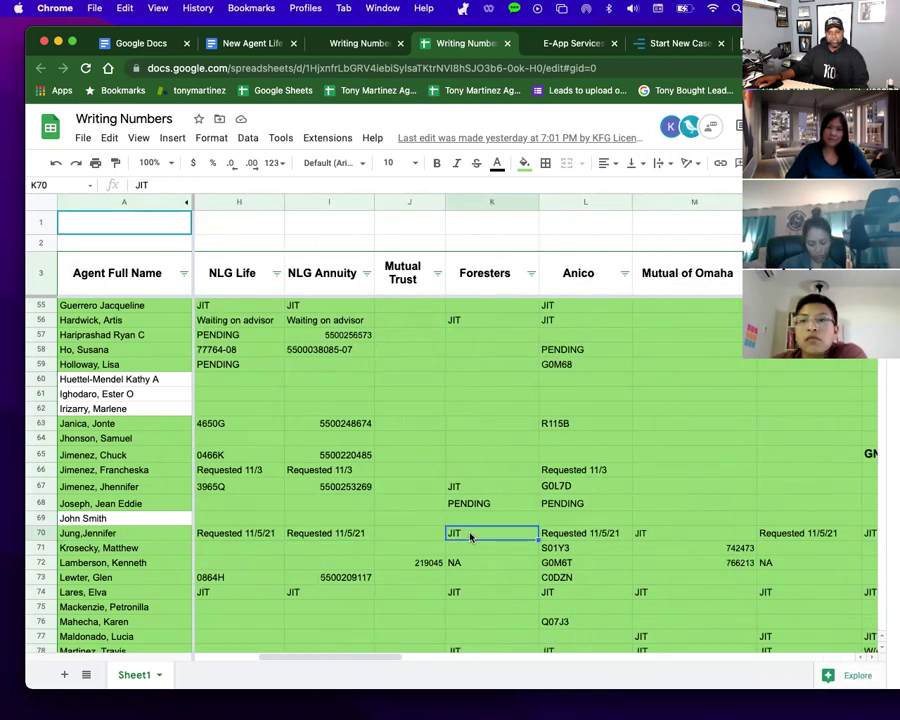
left_click(568, 535)
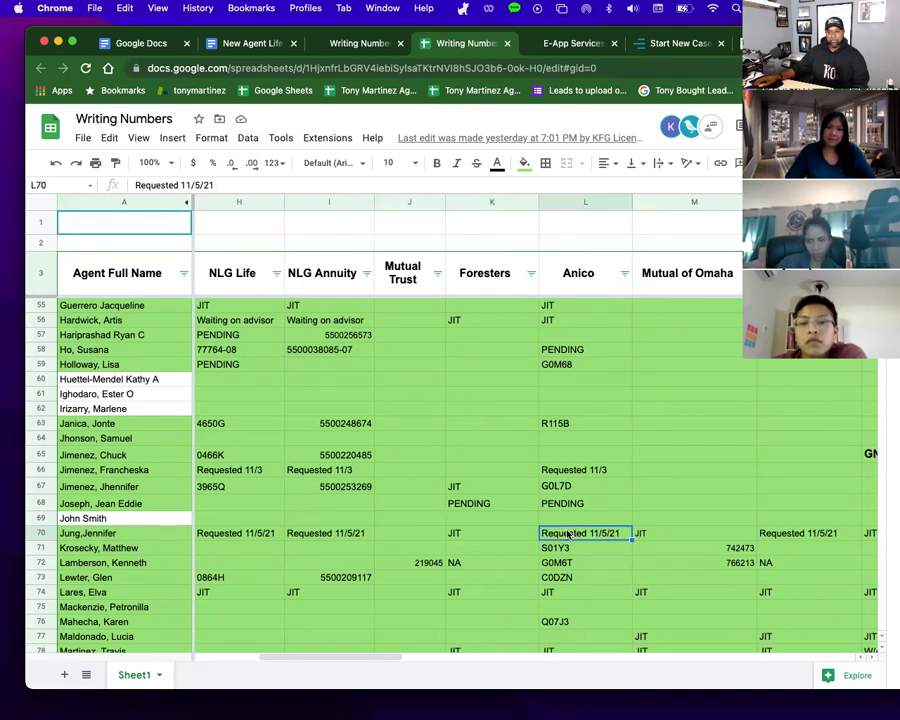
left_click(670, 534)
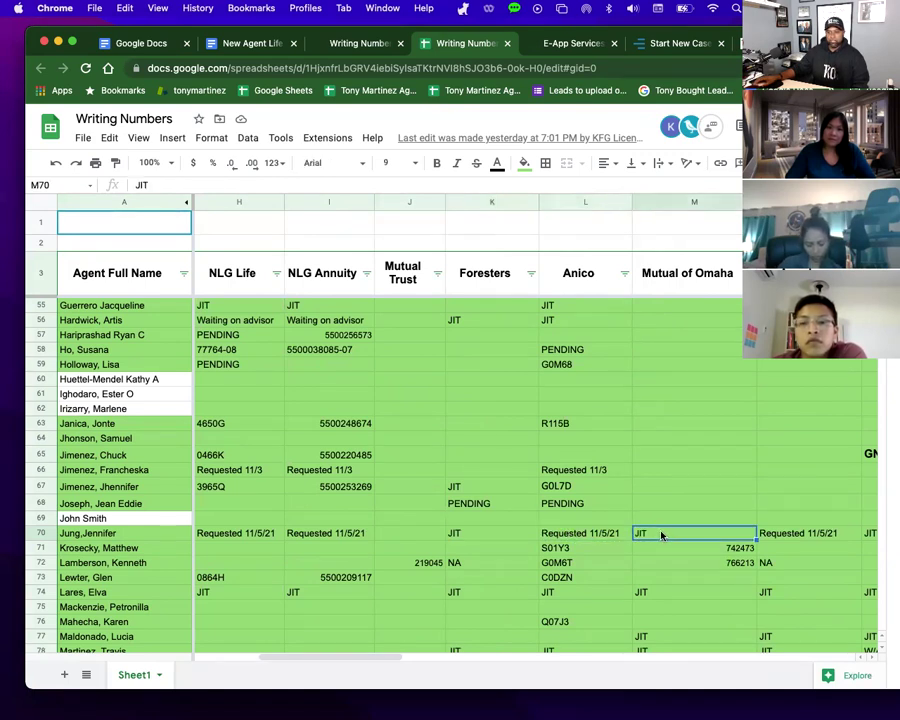
scroll(664, 532, "right", 2)
left_click(603, 537)
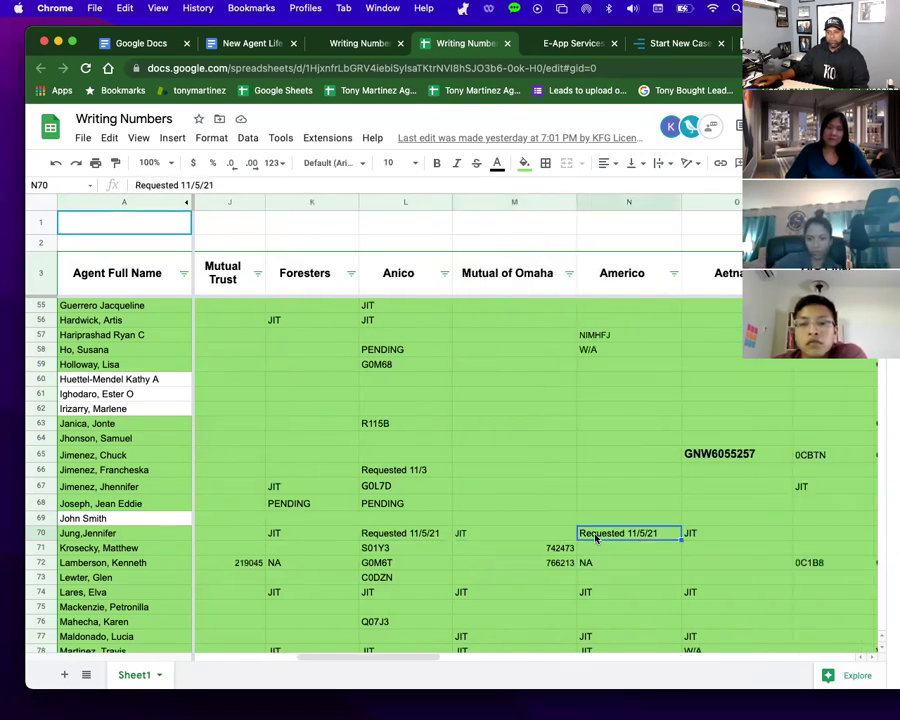
scroll(603, 537, "right", 1)
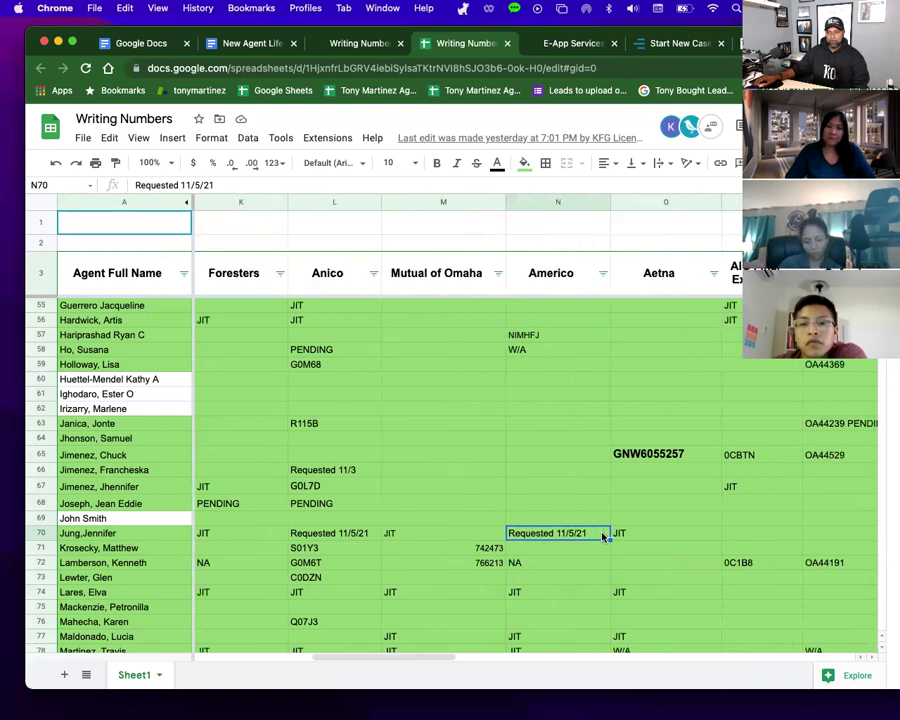
left_click(614, 532)
scroll(620, 534, "right", 1)
scroll(628, 536, "right", 1)
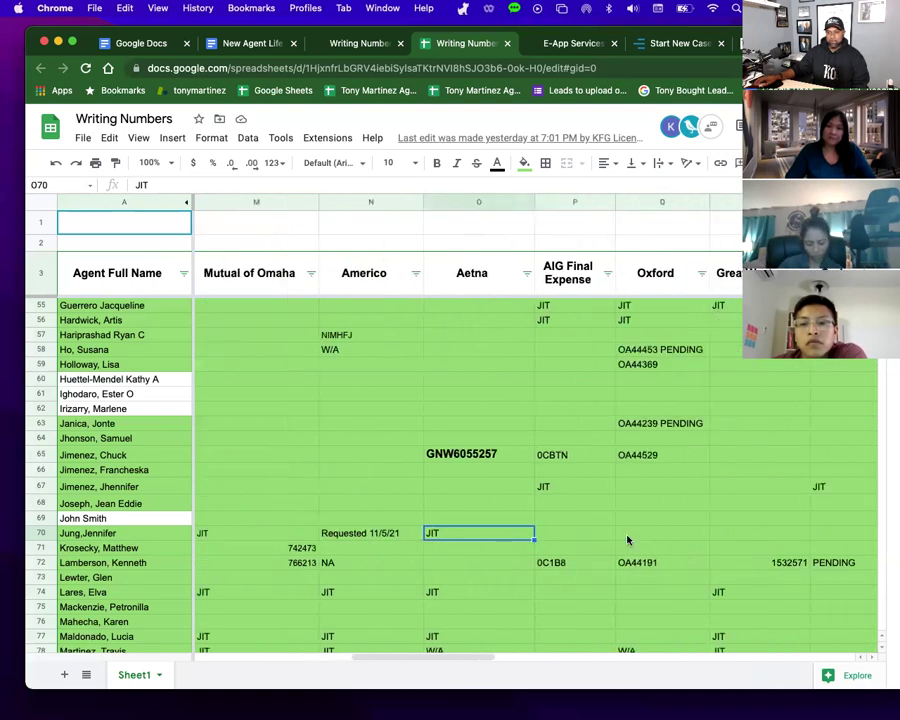
Review the row 56 agent's North American, Allianz, NLG Life and Mutual Trust entries, and the Foresters entry in row 54.
scroll(627, 538, "left", 10)
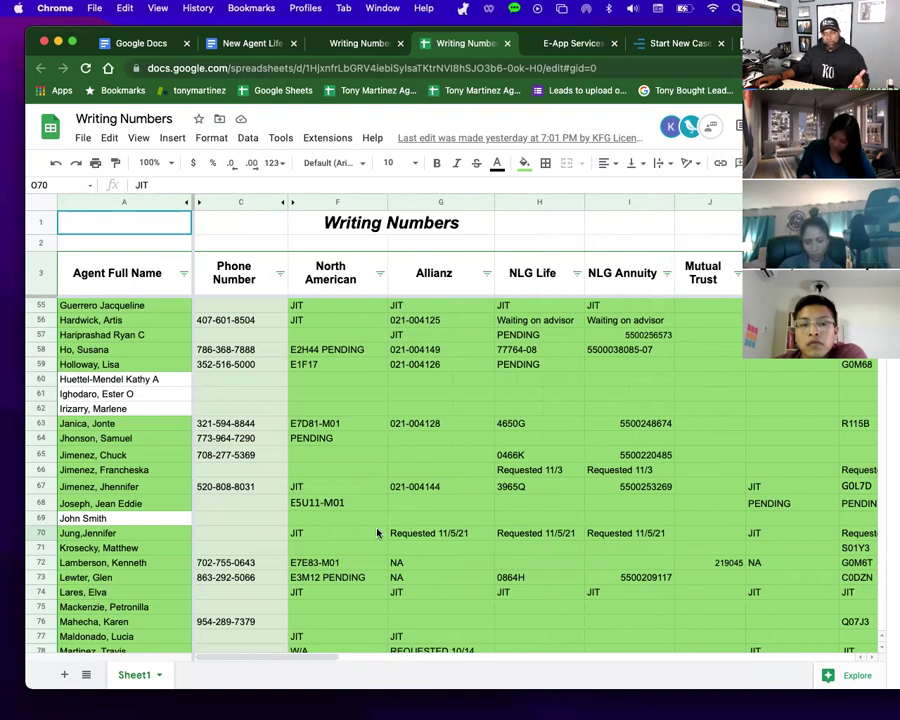
scroll(376, 526, "up", 3)
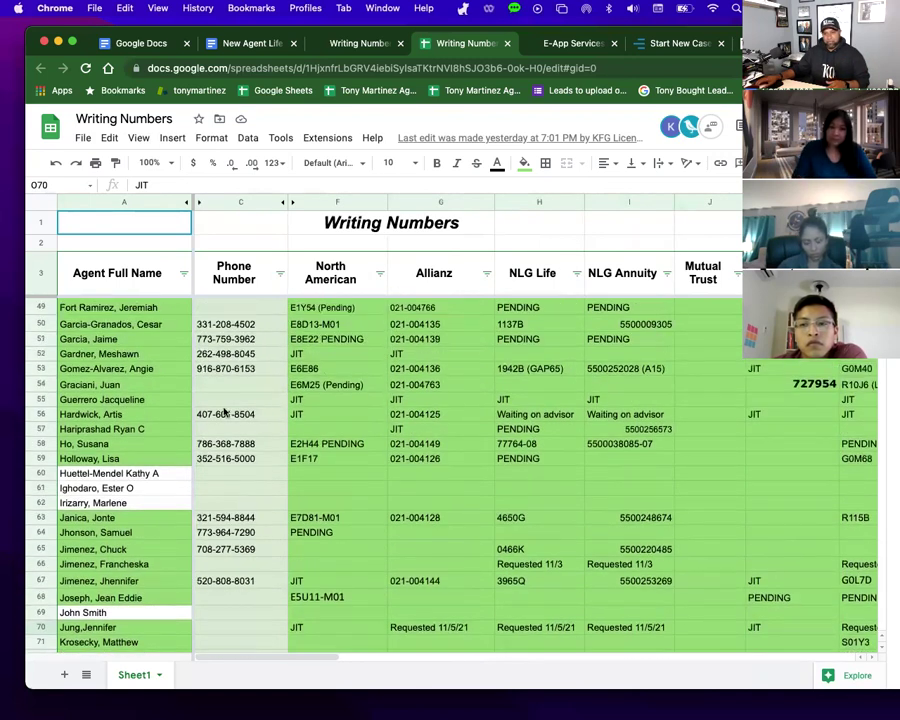
left_click(40, 414)
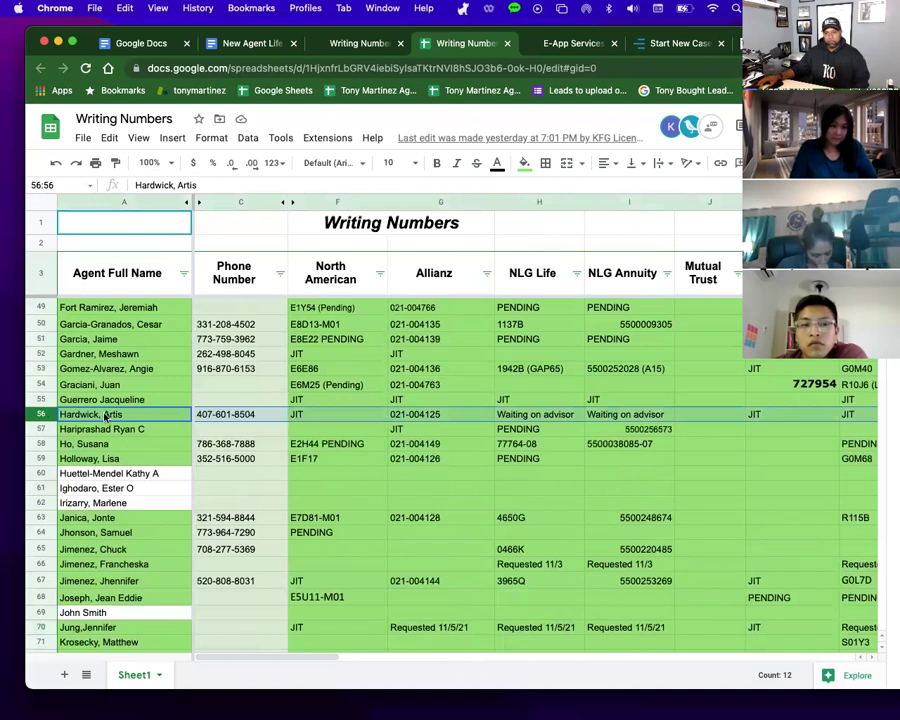
left_click(309, 416)
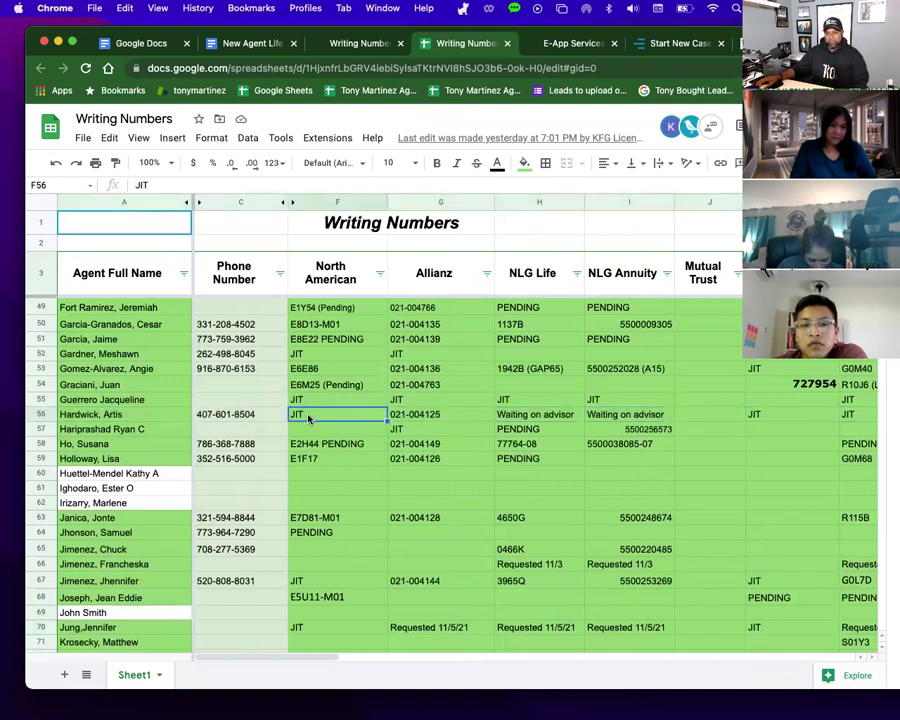
left_click(410, 417)
left_click(553, 414)
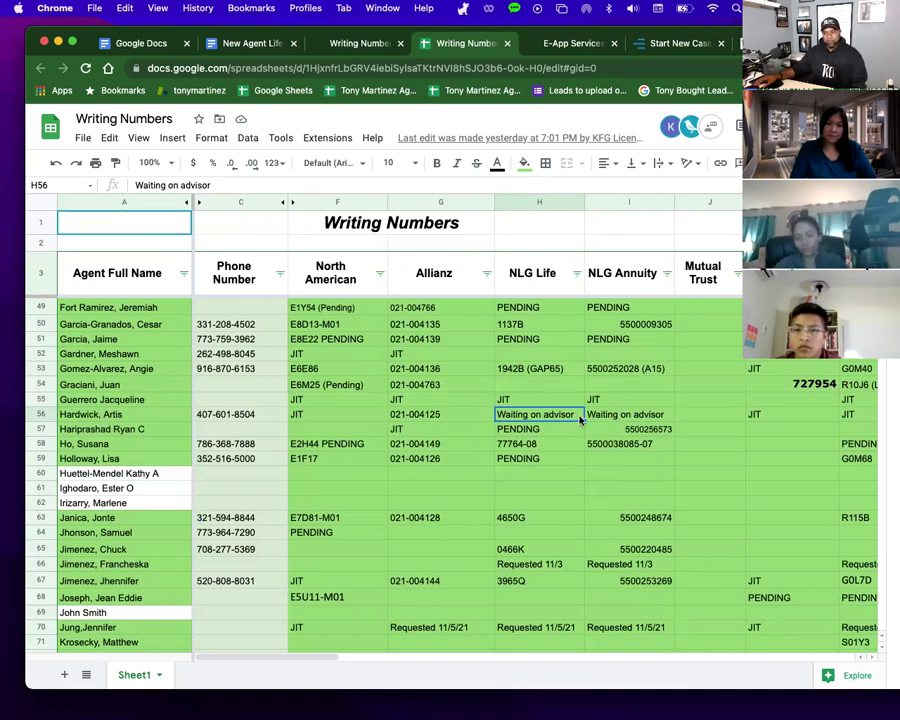
scroll(530, 416, "right", 3)
left_click(516, 414)
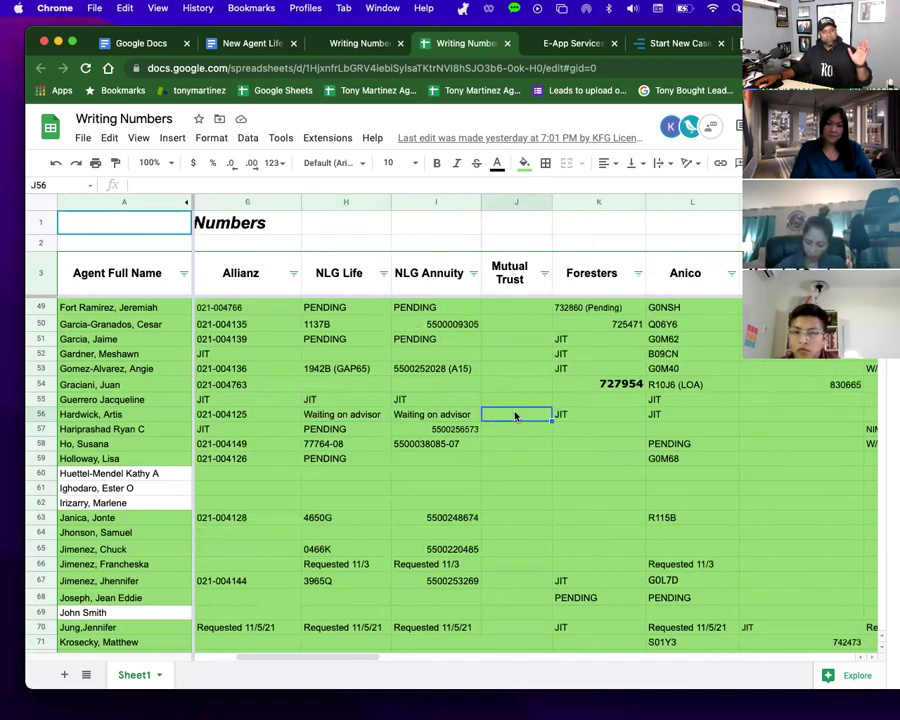
left_click(592, 384)
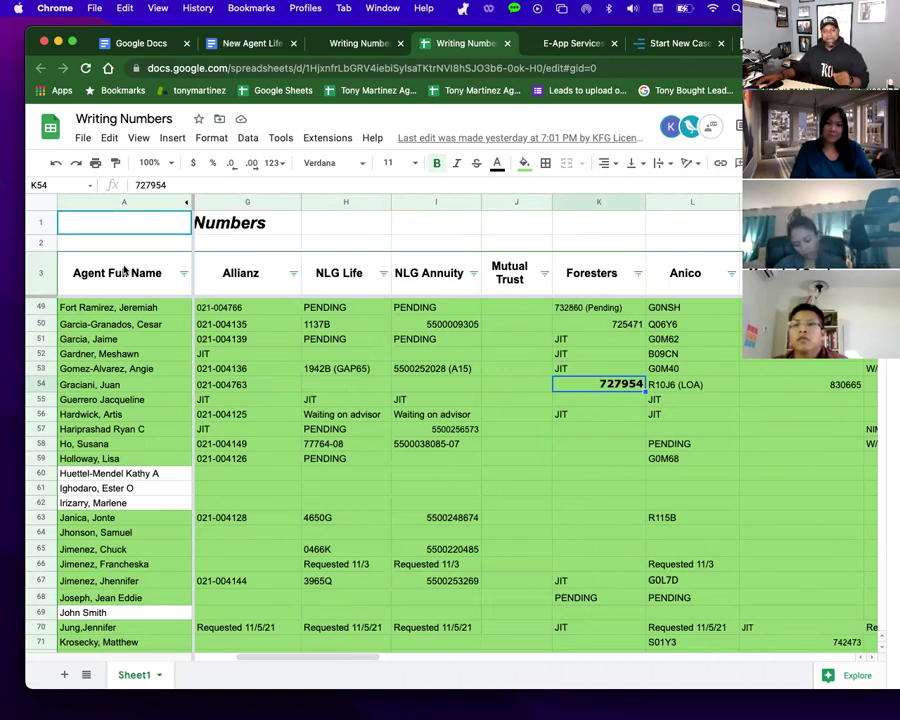
Look over the agent list around rows 40 to 64 and check the Foresters status in row 56.
left_click_drag(120, 429, 175, 412)
scroll(245, 405, "left", 3)
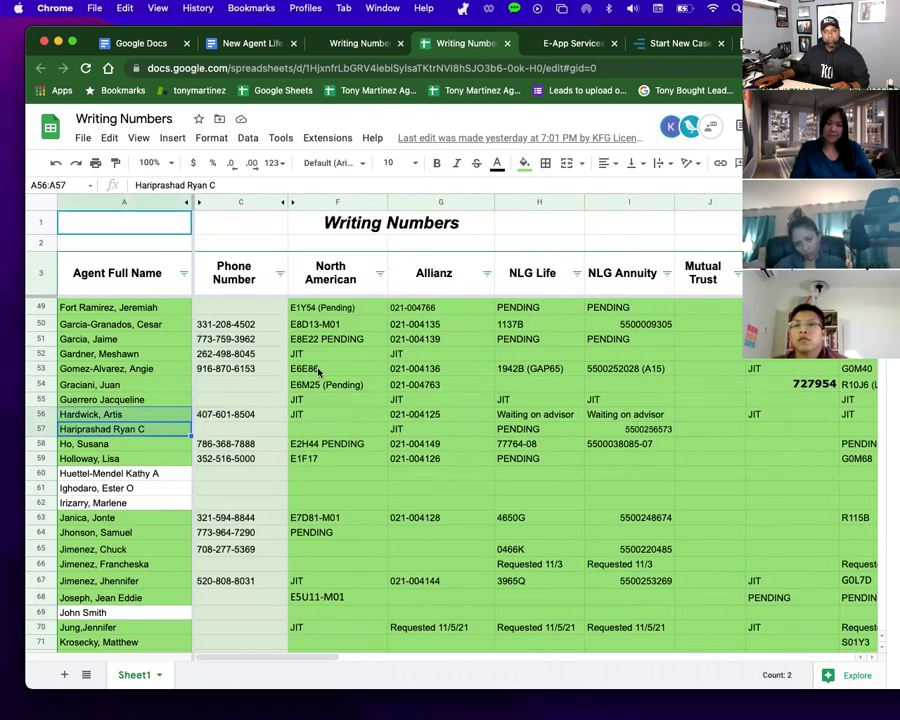
left_click(250, 229)
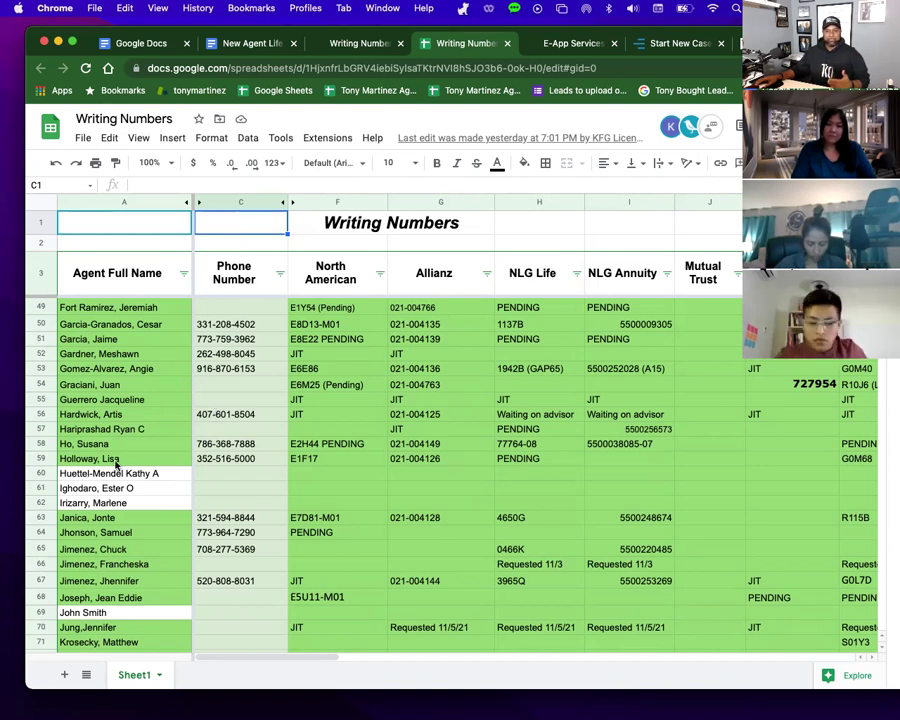
scroll(108, 485, "up", 2)
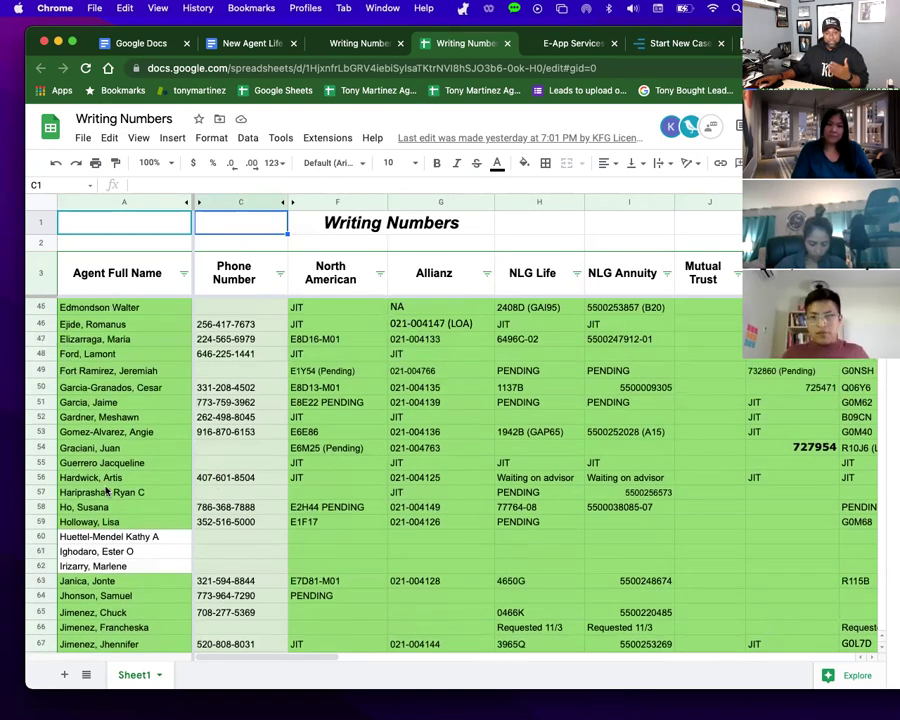
scroll(107, 487, "up", 2)
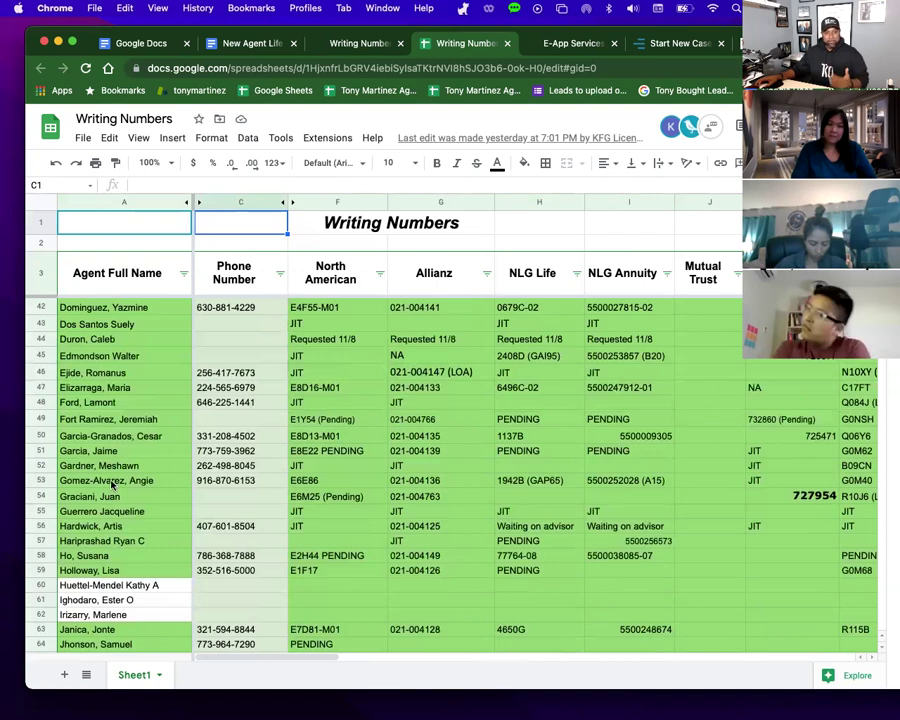
scroll(198, 485, "up", 1)
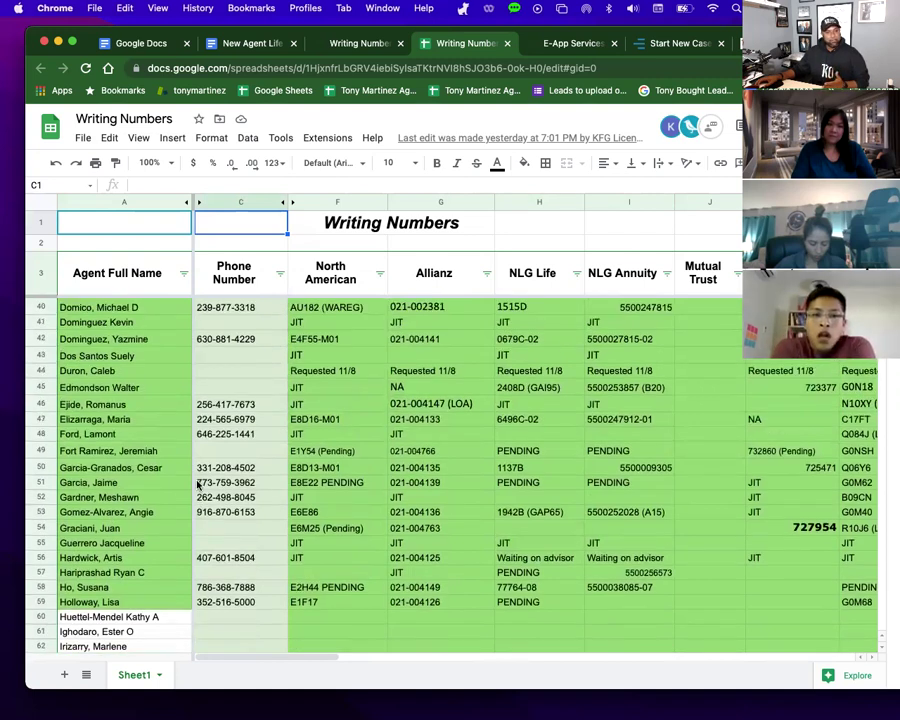
scroll(194, 486, "down", 1)
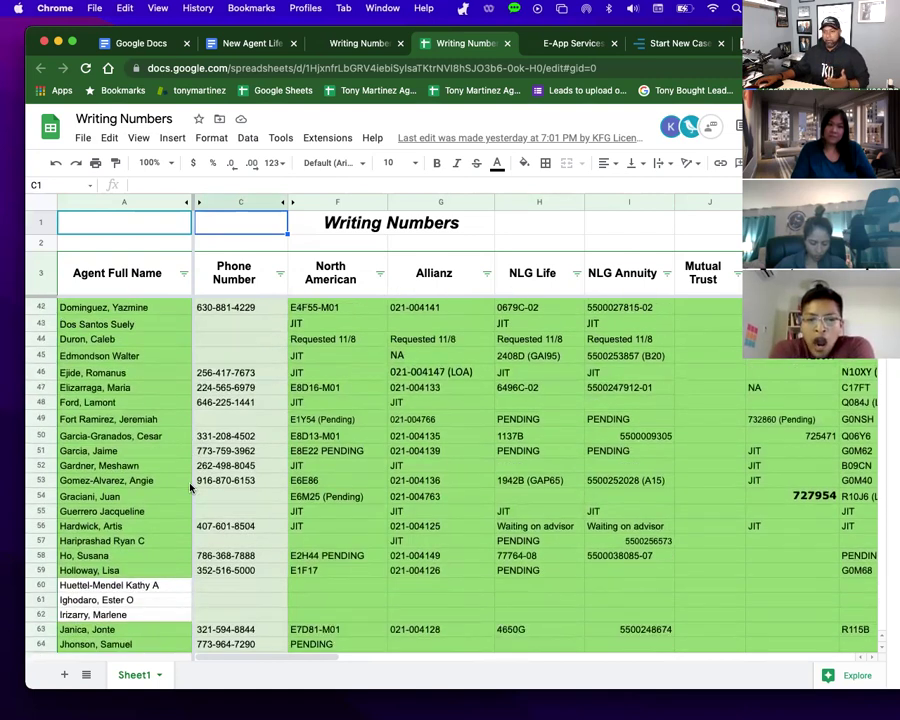
scroll(694, 503, "right", 3)
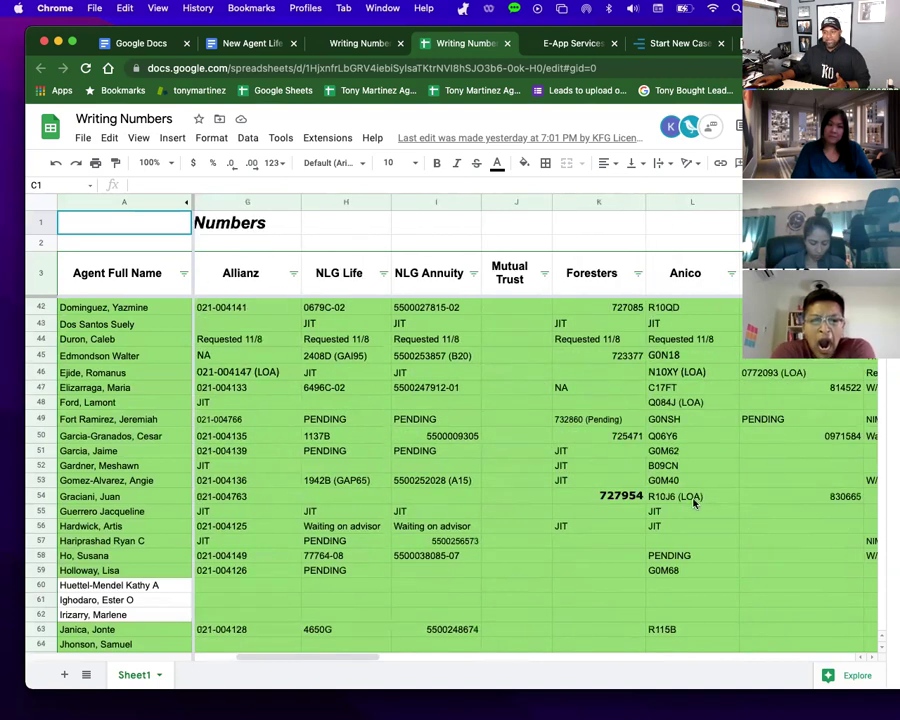
left_click(563, 527)
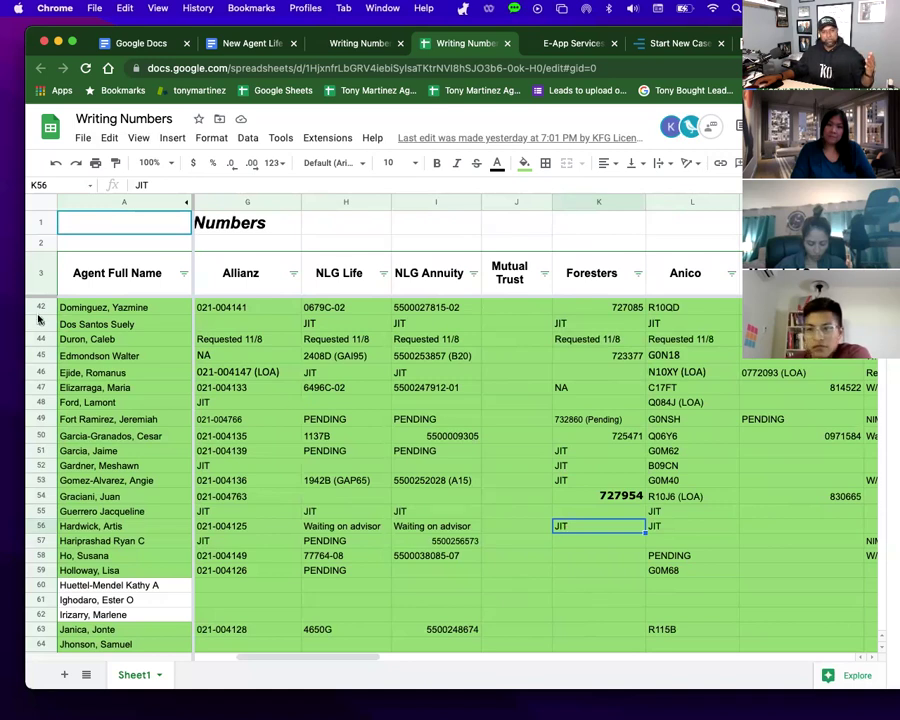
Return to the New Agent Life Business Submission Cheat Sheet and review the Foresters section's application instructions.
left_click(247, 44)
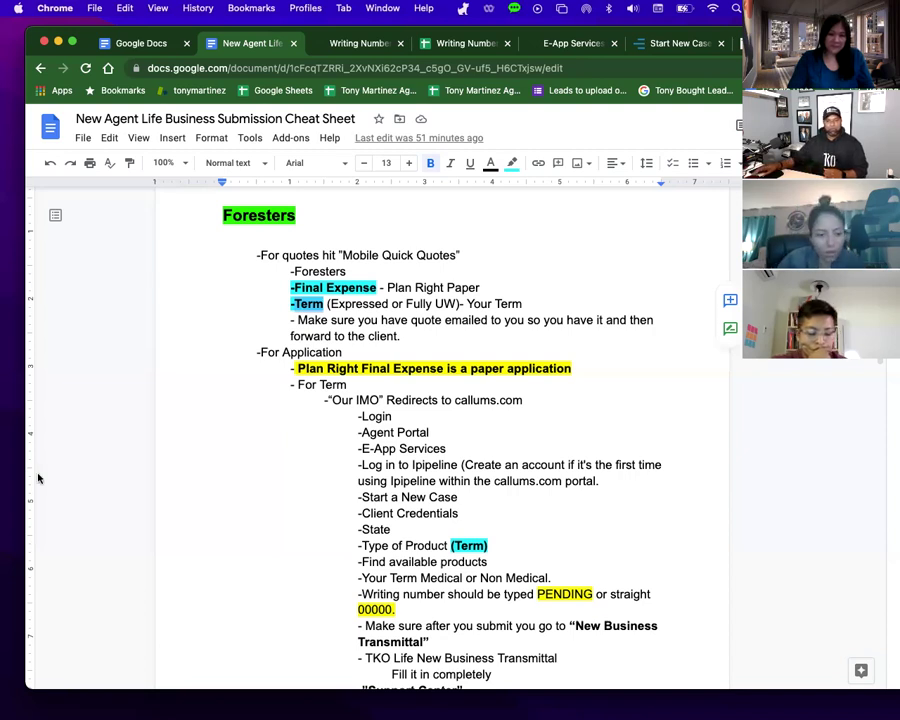
scroll(291, 437, "down", 2)
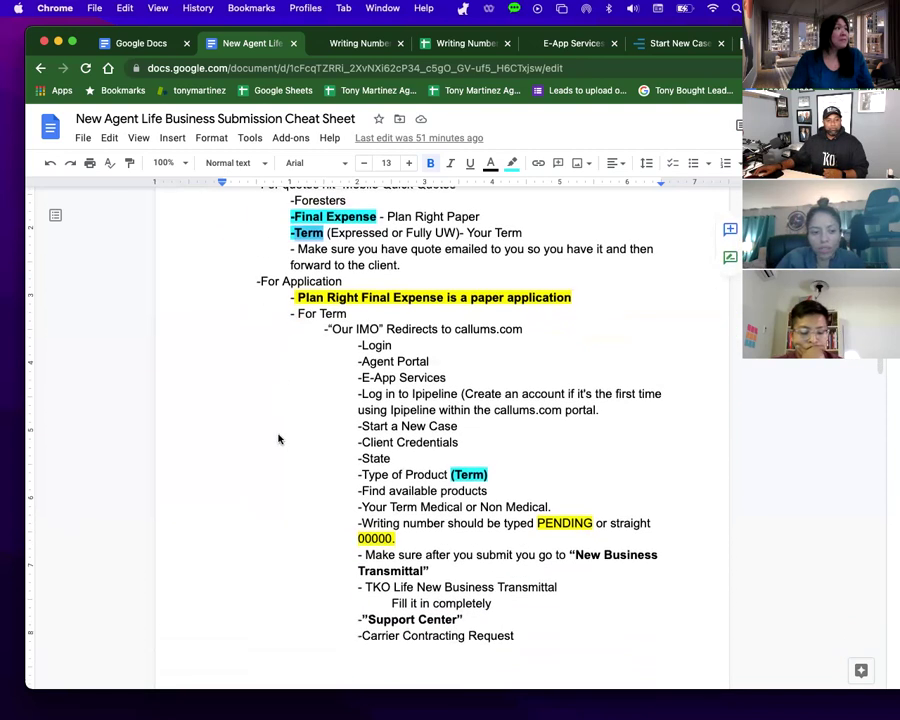
scroll(279, 438, "up", 2)
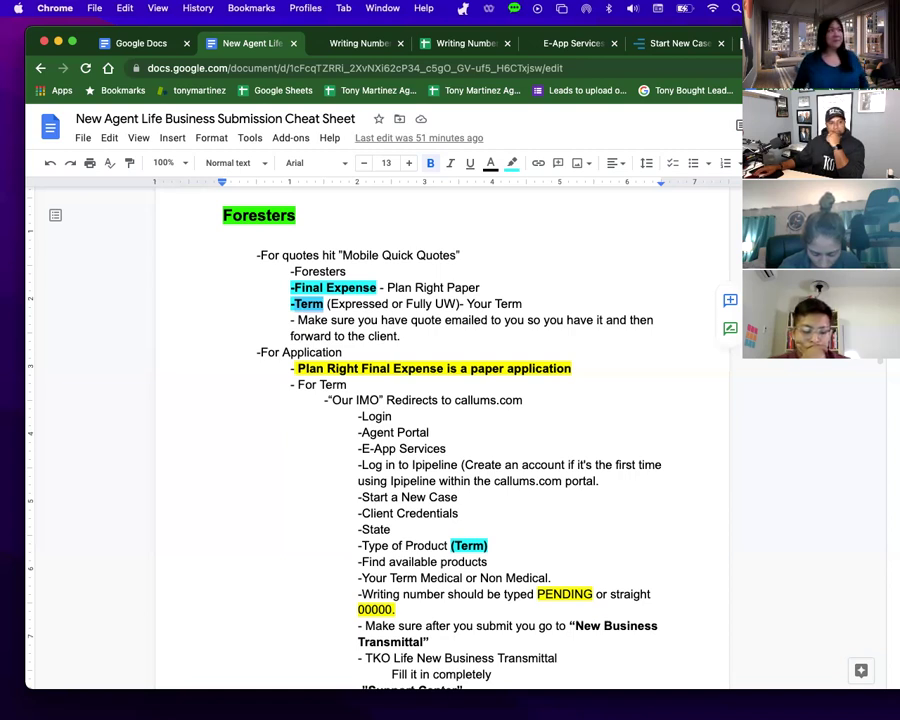
Open the Writing Numbers spreadsheet from the Writing Numbers page of the TKO Financial Network site.
left_click(360, 43)
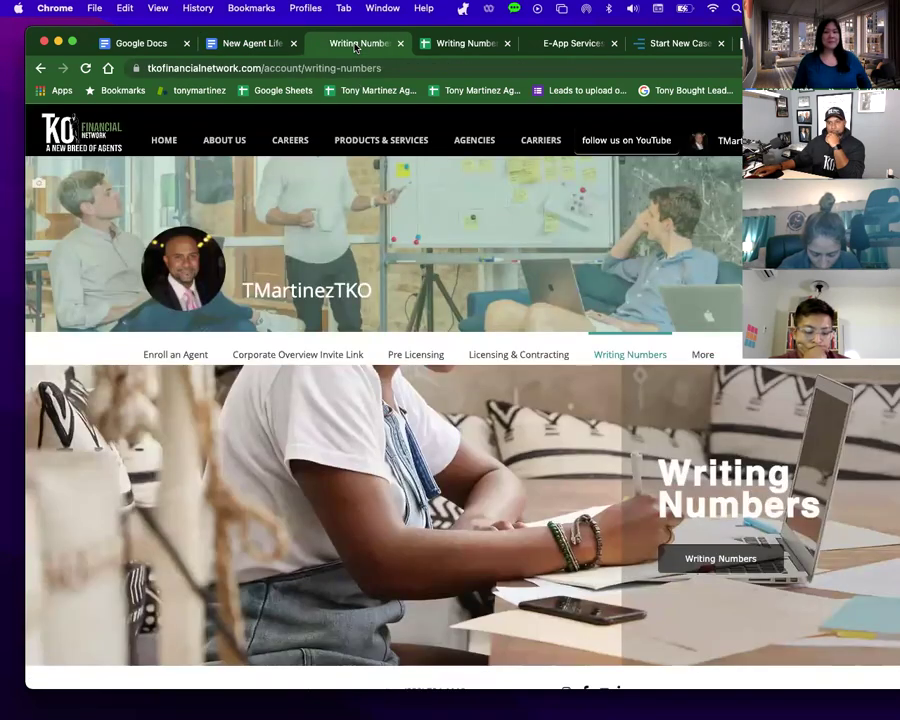
mouse_move(703, 354)
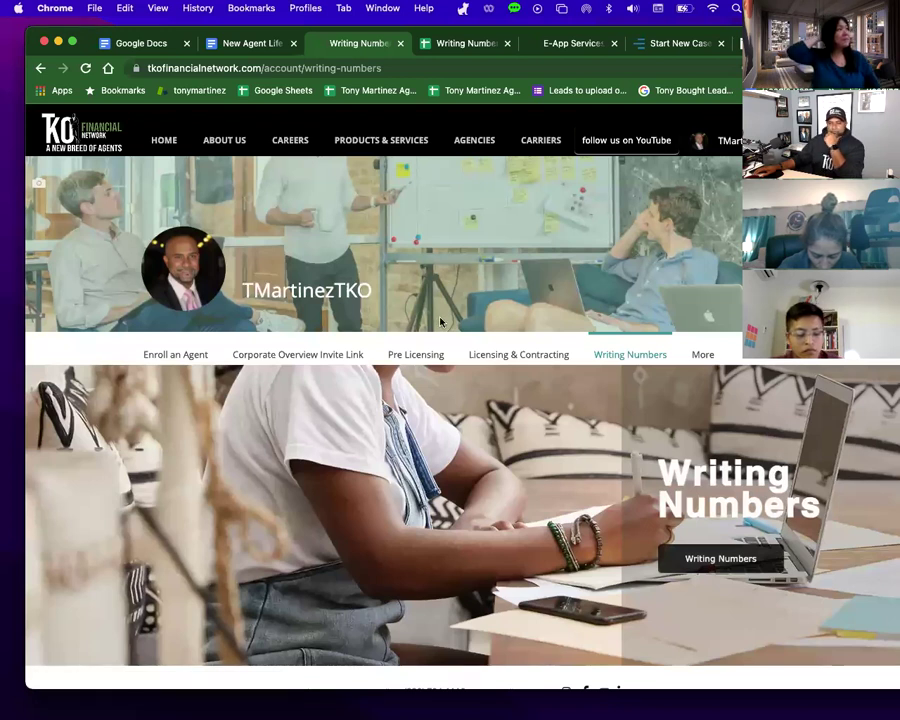
left_click(706, 558)
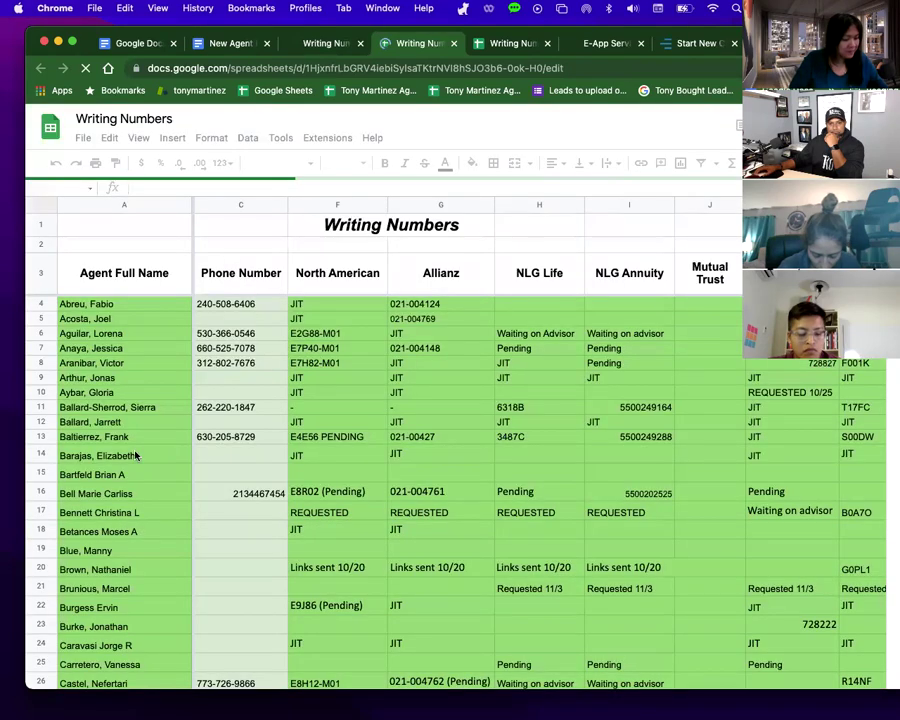
Look through the agent list in the Writing Numbers sheet from the first rows down past row 30 and back to row 7.
scroll(88, 515, "down", 2)
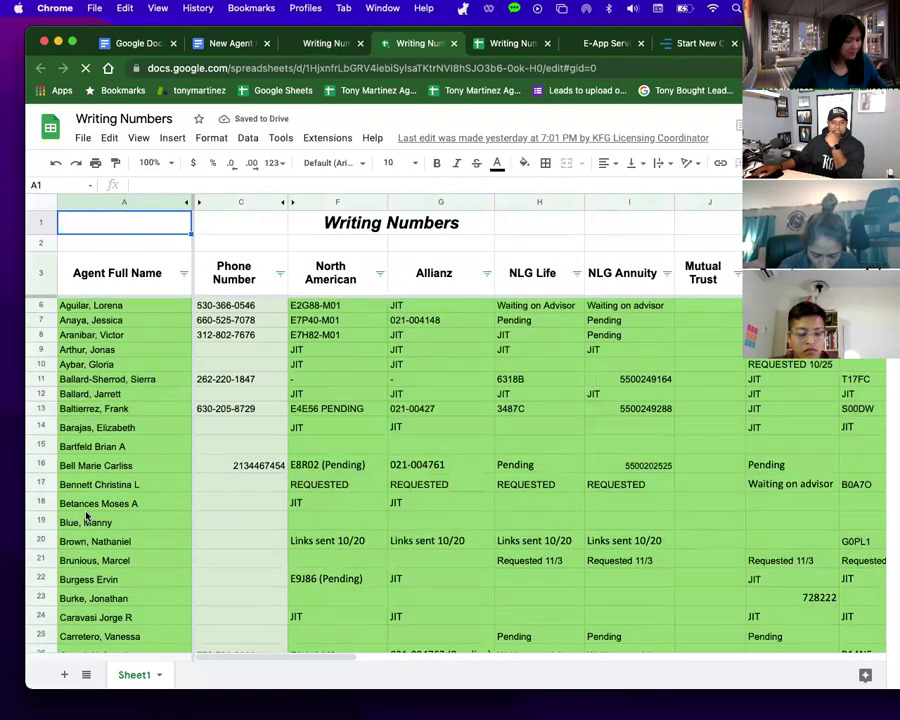
scroll(88, 515, "up", 2)
scroll(88, 515, "down", 8)
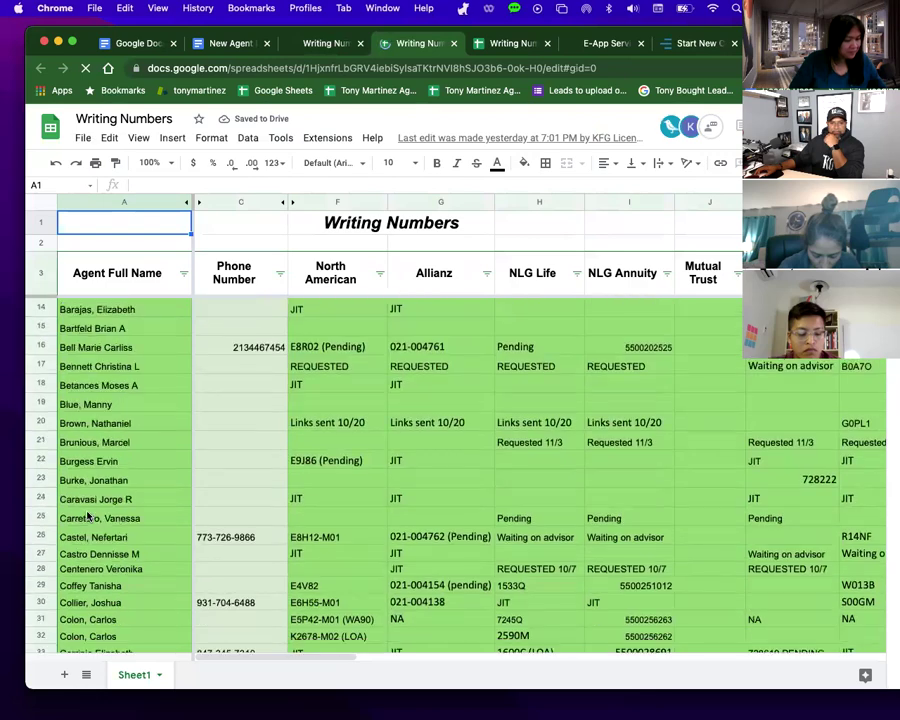
scroll(88, 515, "down", 5)
scroll(88, 514, "up", 4)
scroll(88, 514, "up", 3)
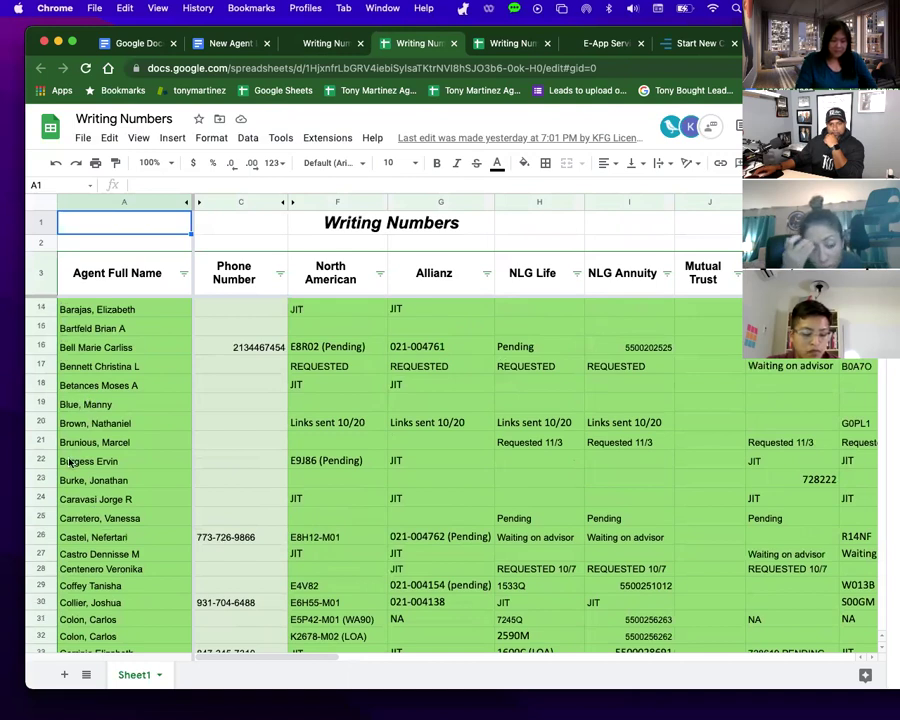
scroll(68, 397, "up", 3)
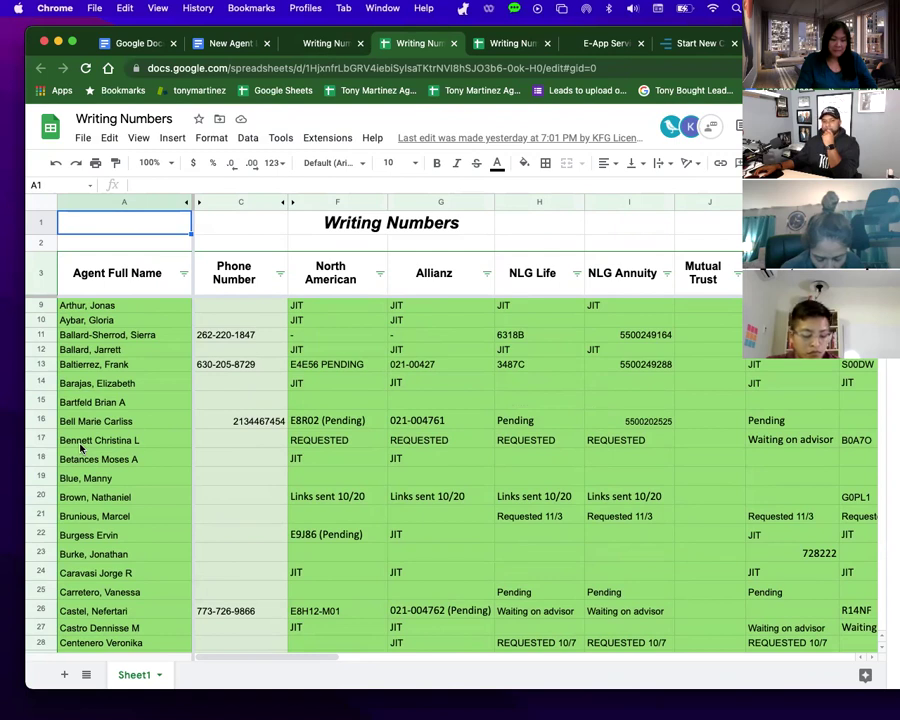
scroll(75, 423, "up", 2)
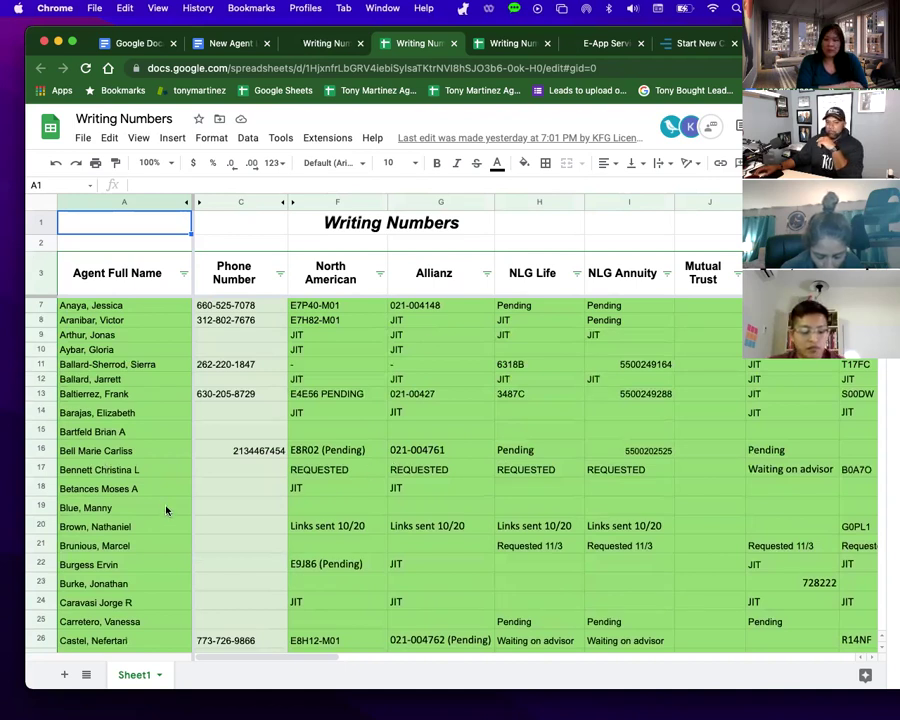
Check the row 17 agent's Foresters status in column K.
left_click(40, 468)
left_click(762, 470)
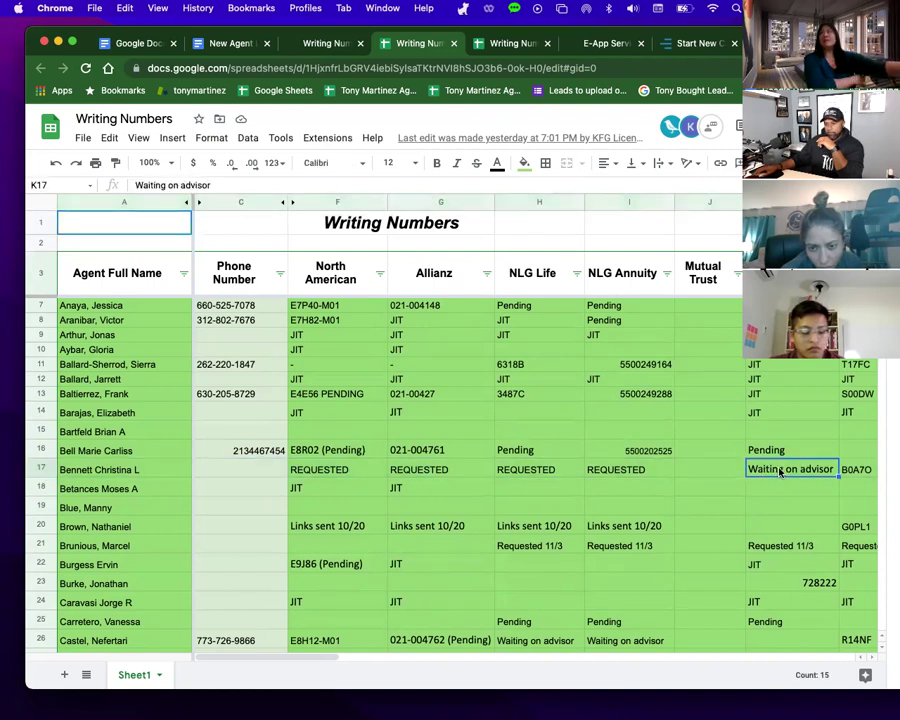
scroll(600, 470, "right", 5)
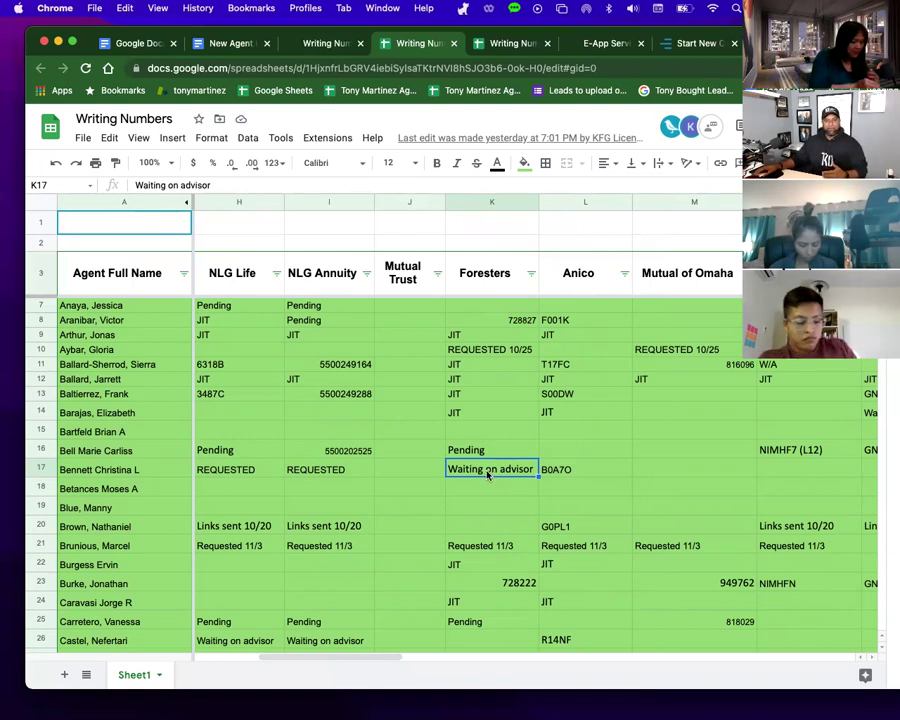
Check the row 17 agent's North American, Allianz, NLG Life and NLG Annuity entries.
scroll(488, 474, "left", 5)
left_click(312, 472)
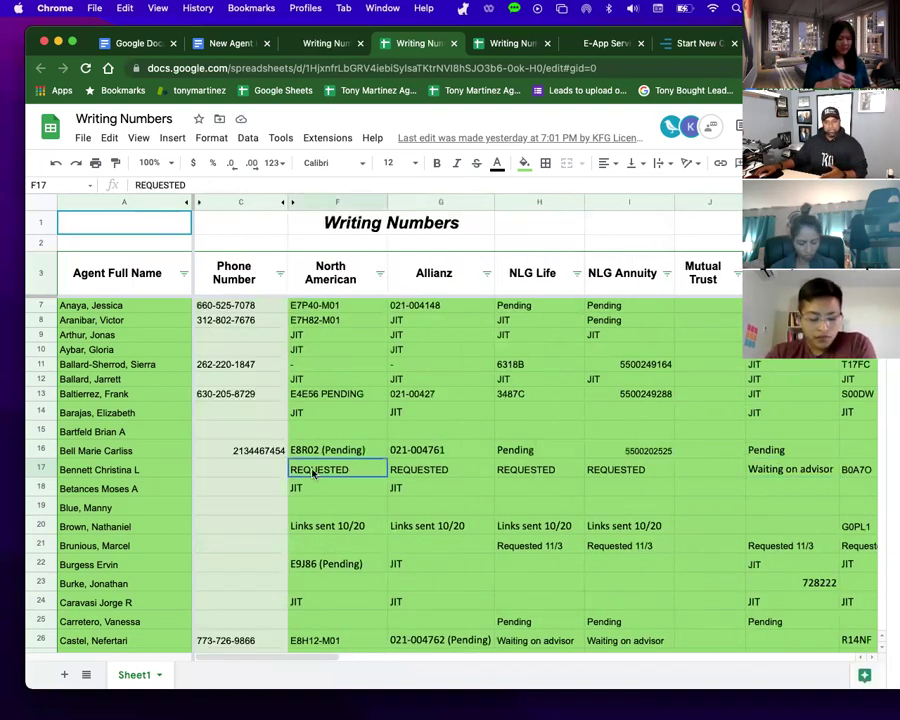
left_click(393, 472)
left_click(517, 472)
left_click(617, 473)
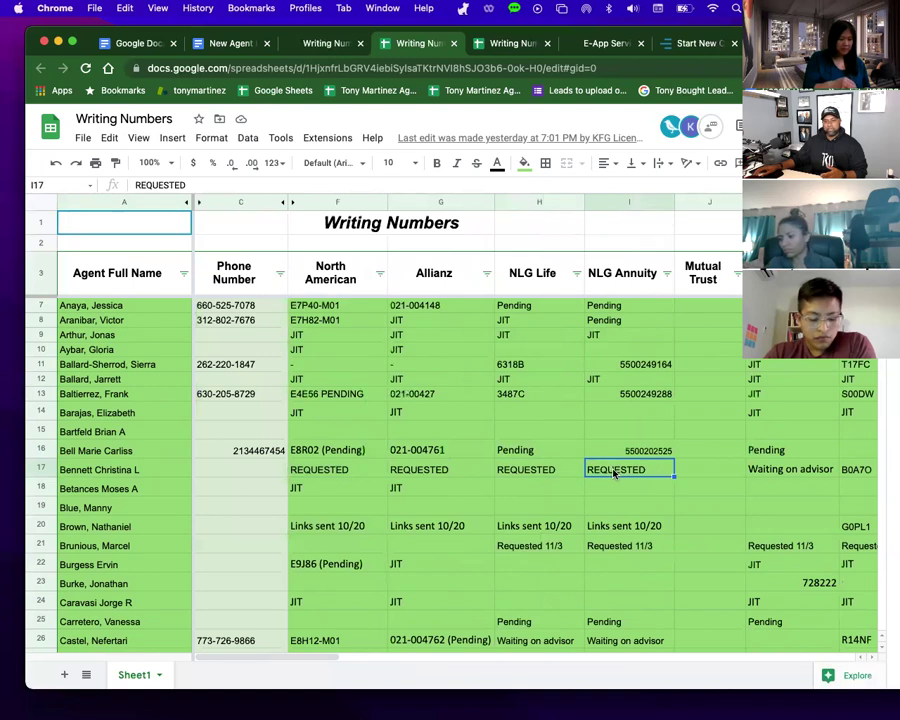
Check the row 17 agent's Anico entry and the entry in column P.
scroll(612, 473, "right", 4)
left_click(571, 474)
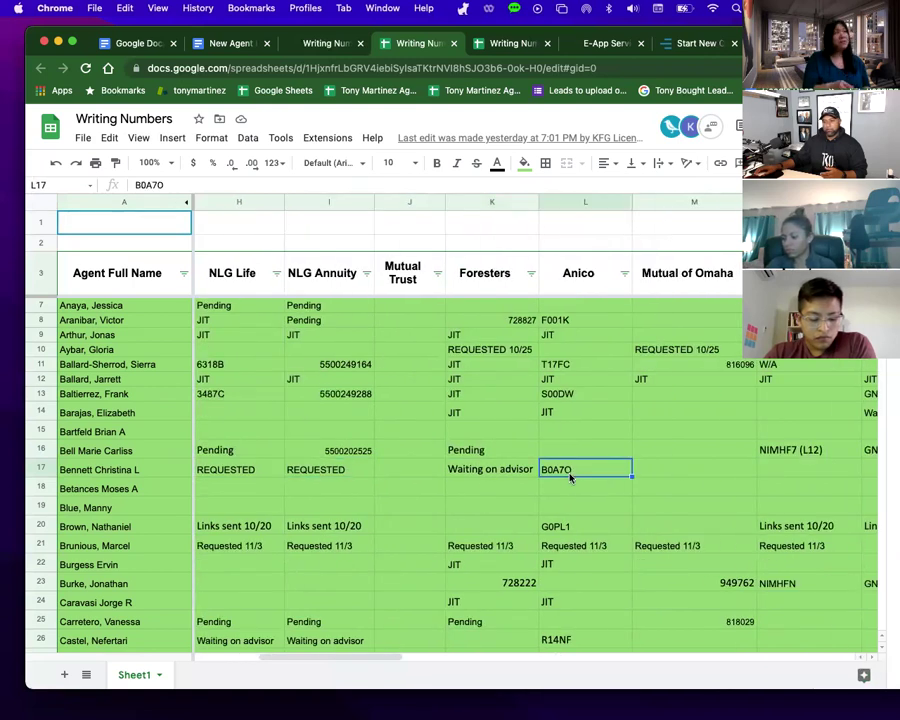
scroll(571, 476, "right", 4)
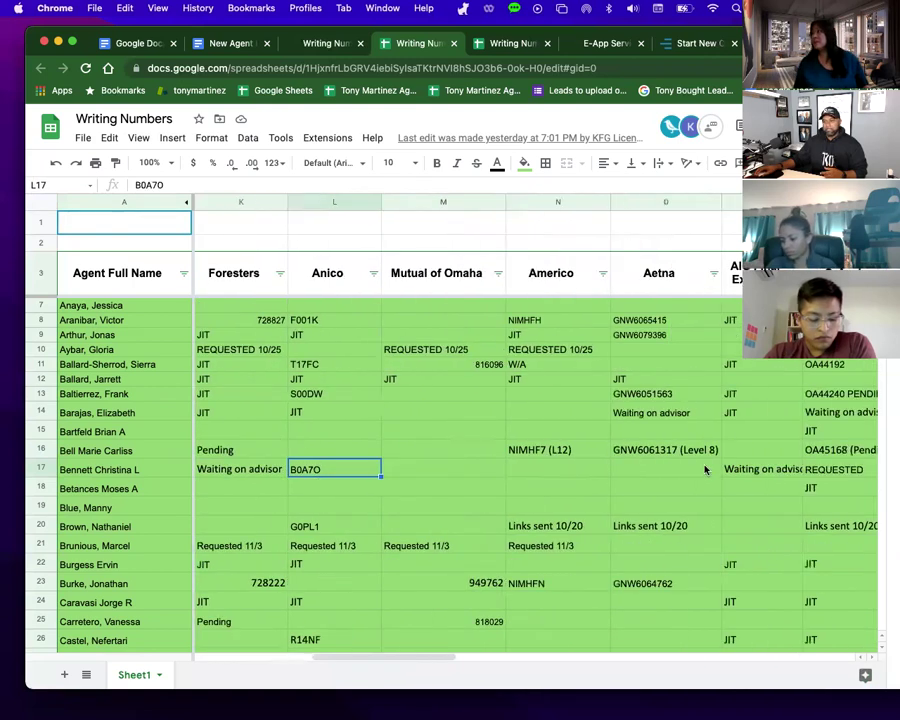
left_click(730, 469)
scroll(536, 486, "left", 5)
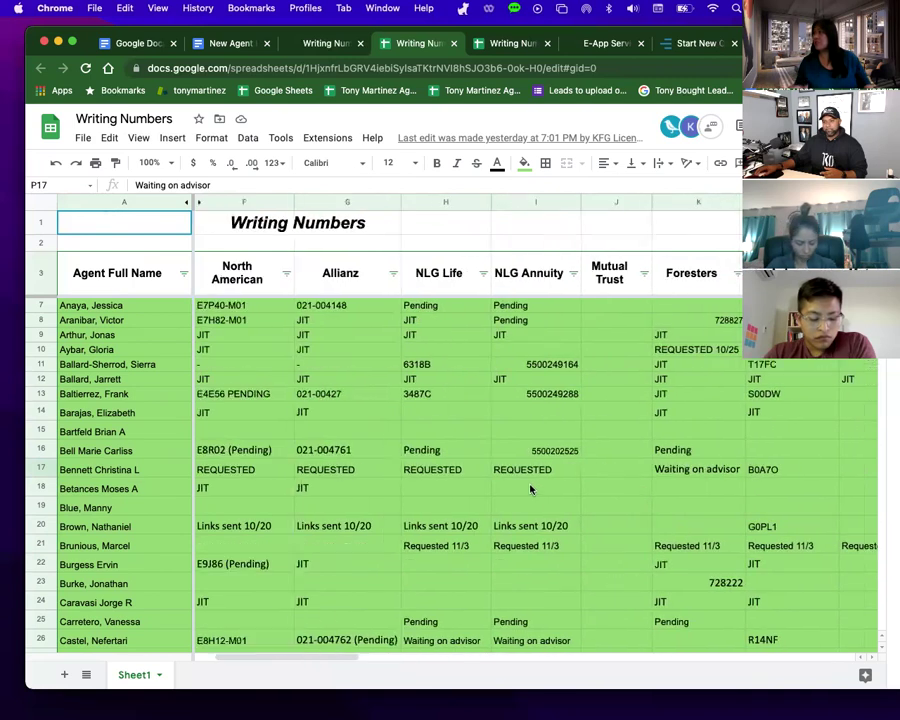
Recheck the row 17 agent's Foresters entry and review the remaining carriers from GreatWestern through TransAmerica.
left_click(689, 471)
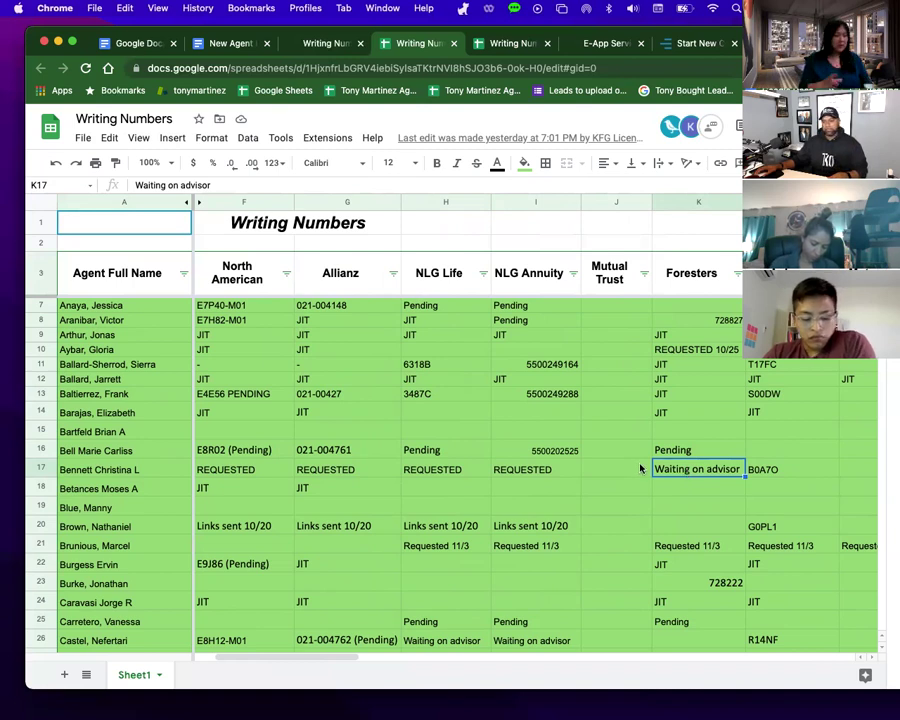
scroll(641, 469, "right", 10)
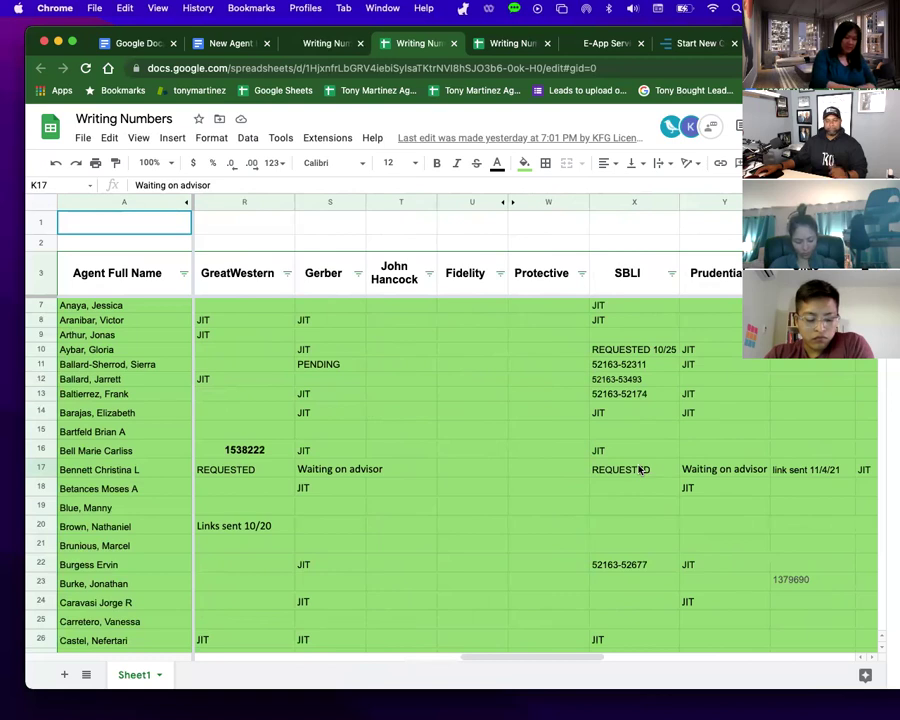
scroll(638, 467, "right", 1)
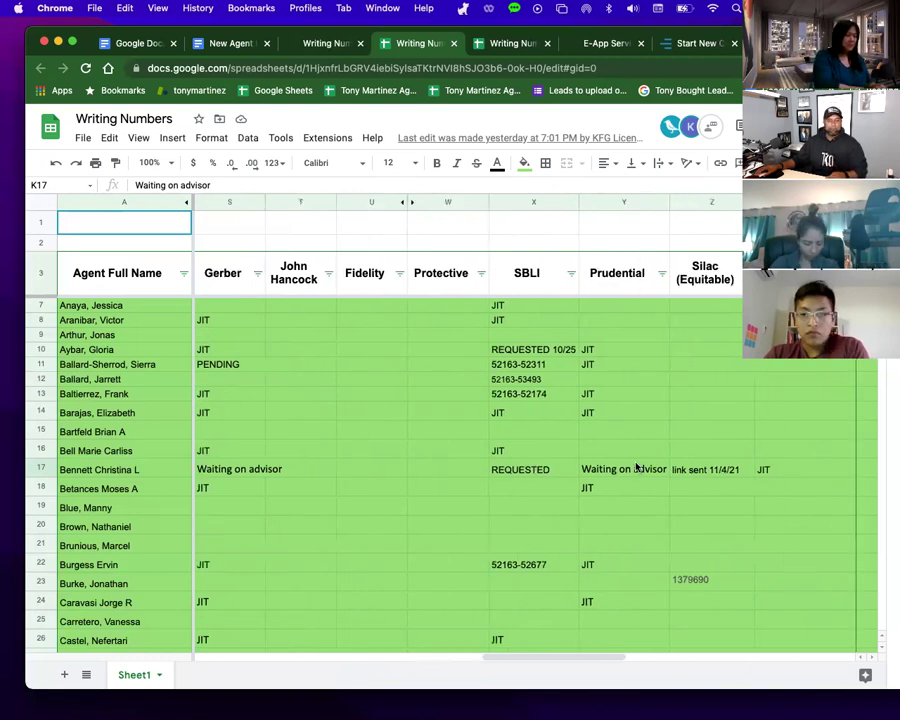
left_click(778, 471)
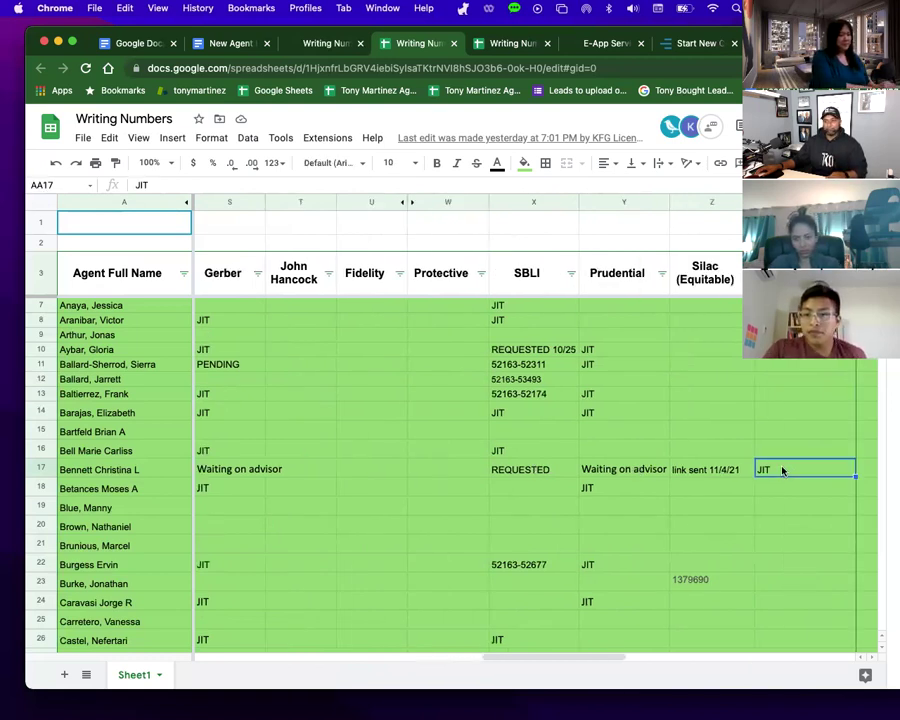
scroll(662, 472, "right", 2)
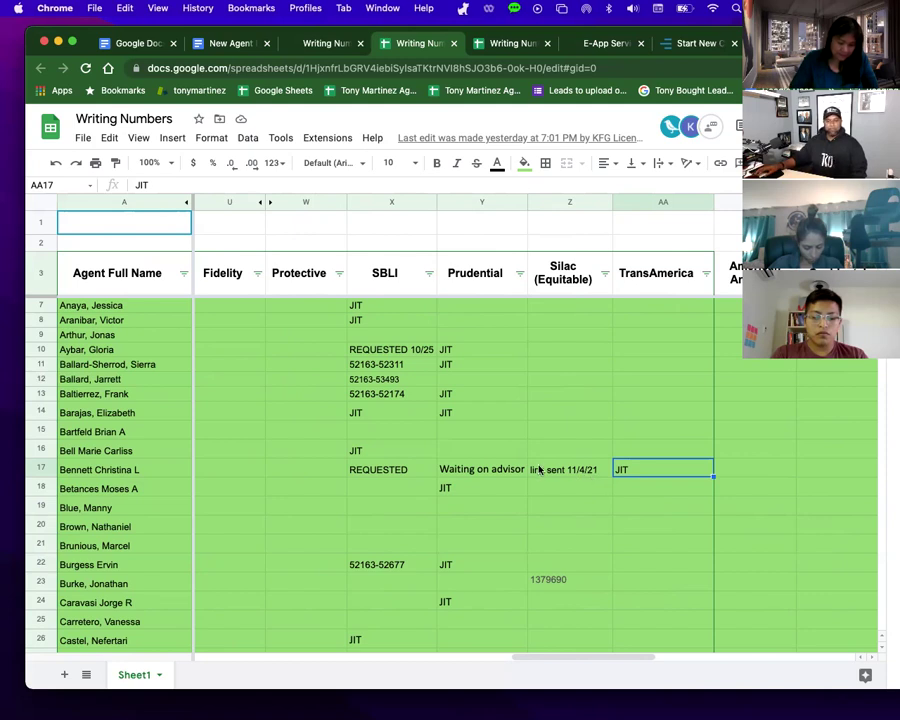
scroll(538, 469, "left", 1)
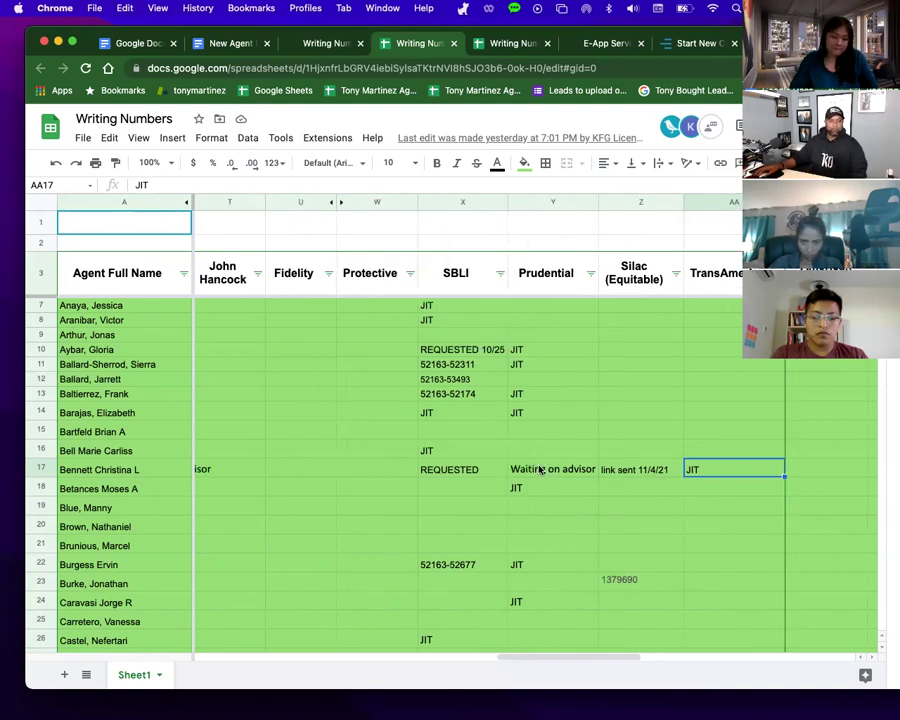
scroll(538, 469, "left", 10)
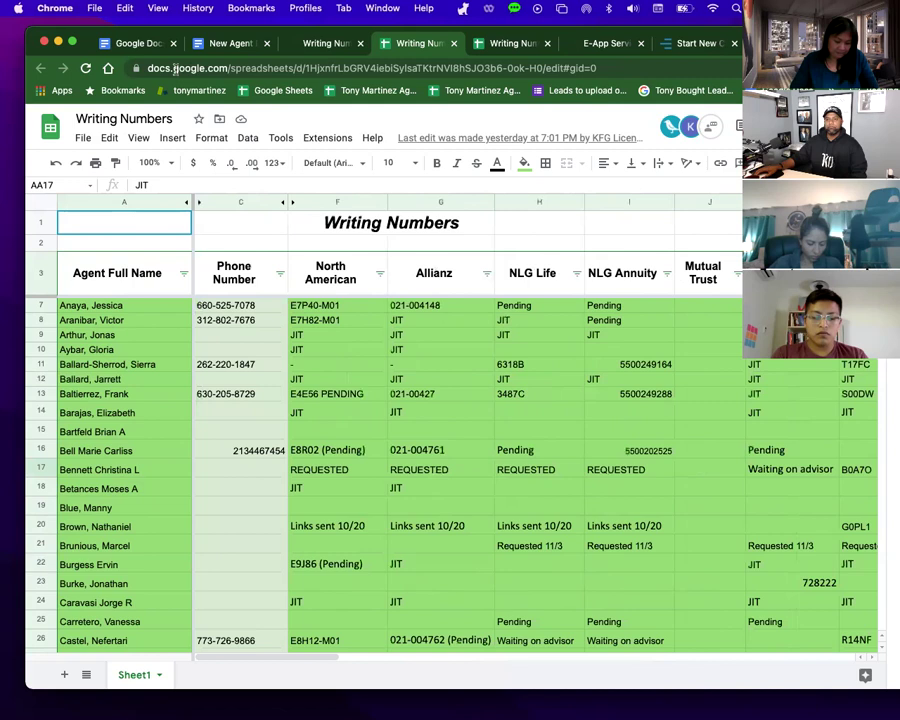
Return to the New Agent Life Business Submission Cheat Sheet and compare the North American and Foresters sections.
left_click(232, 43)
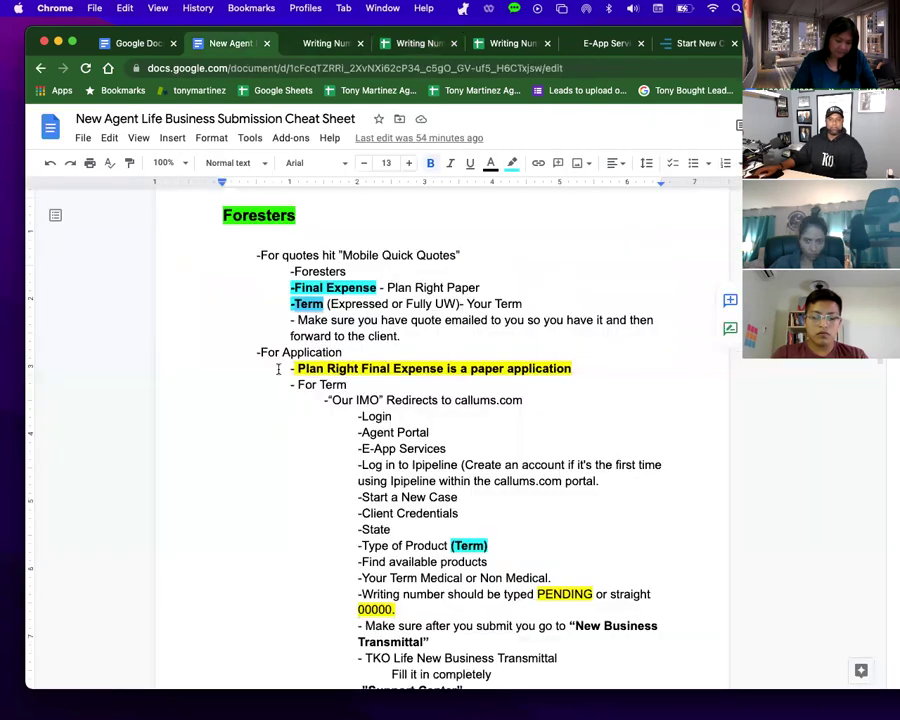
scroll(279, 368, "up", 1)
scroll(255, 378, "down", 1)
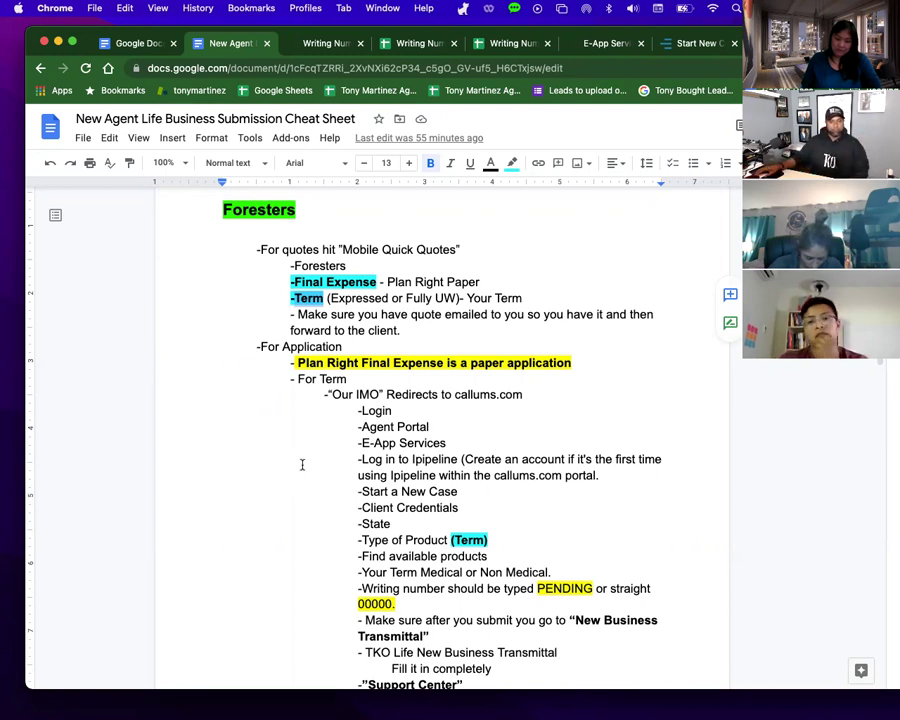
scroll(302, 462, "up", 1)
scroll(303, 450, "up", 3)
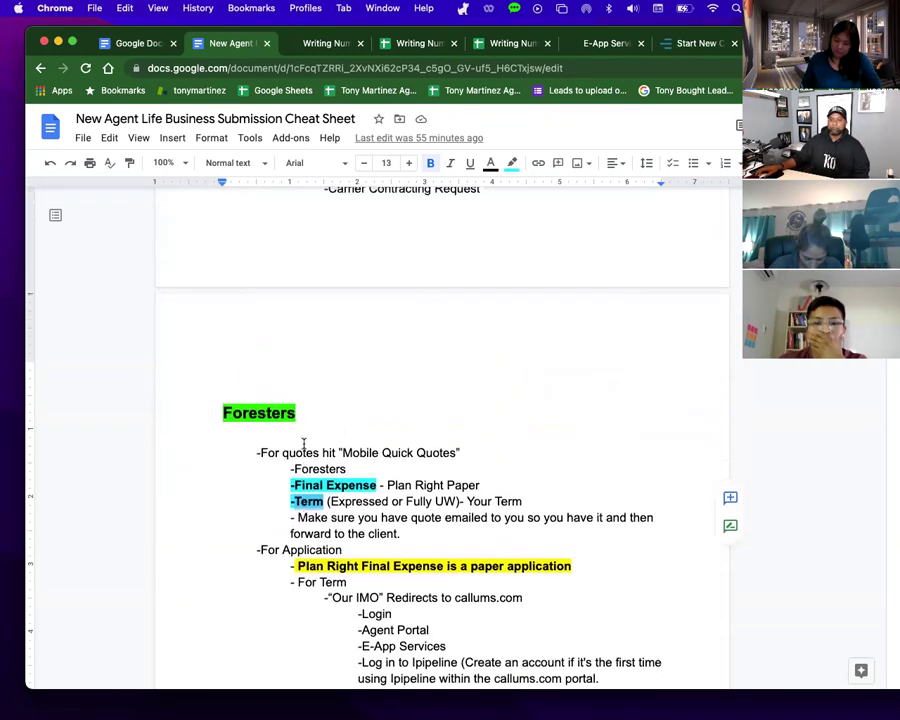
scroll(303, 443, "up", 10)
scroll(304, 442, "down", 5)
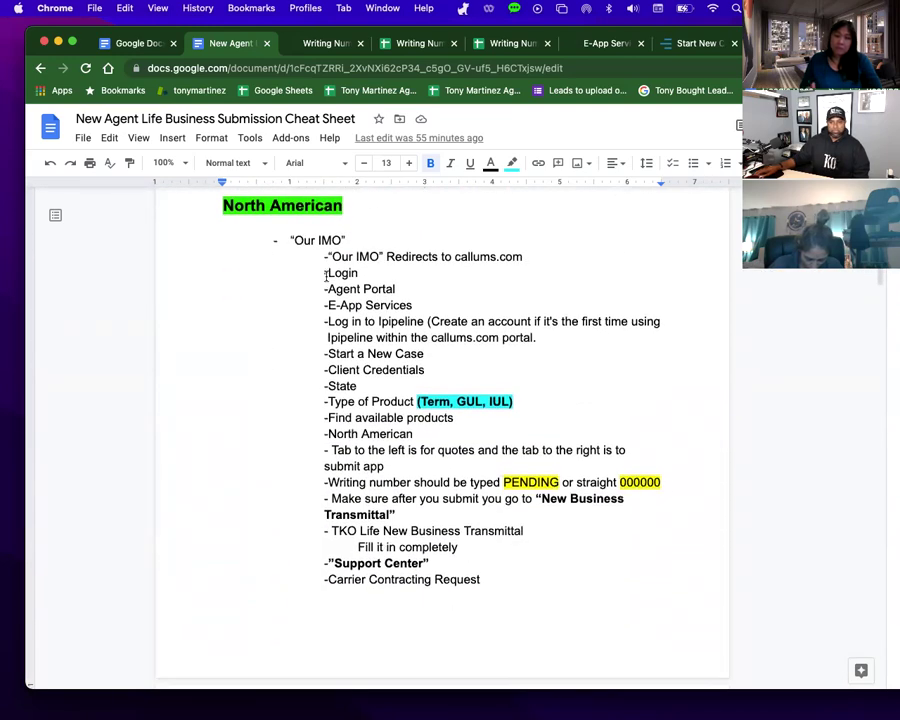
scroll(307, 510, "down", 9)
scroll(307, 524, "down", 3)
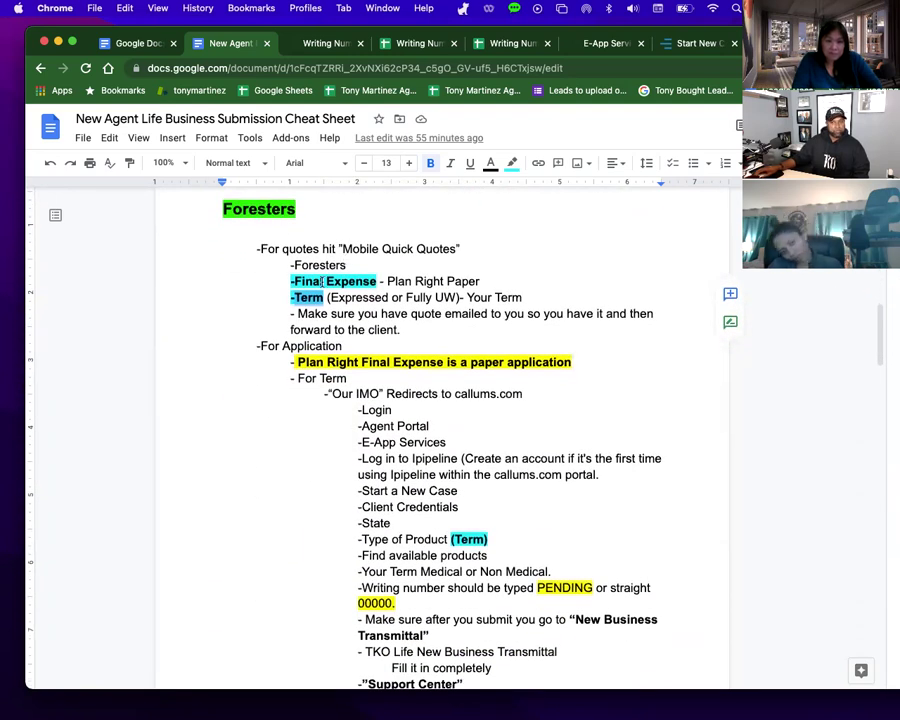
Review the Mutual of Omaha section's quoting and application instructions in the cheat sheet.
scroll(323, 525, "down", 10)
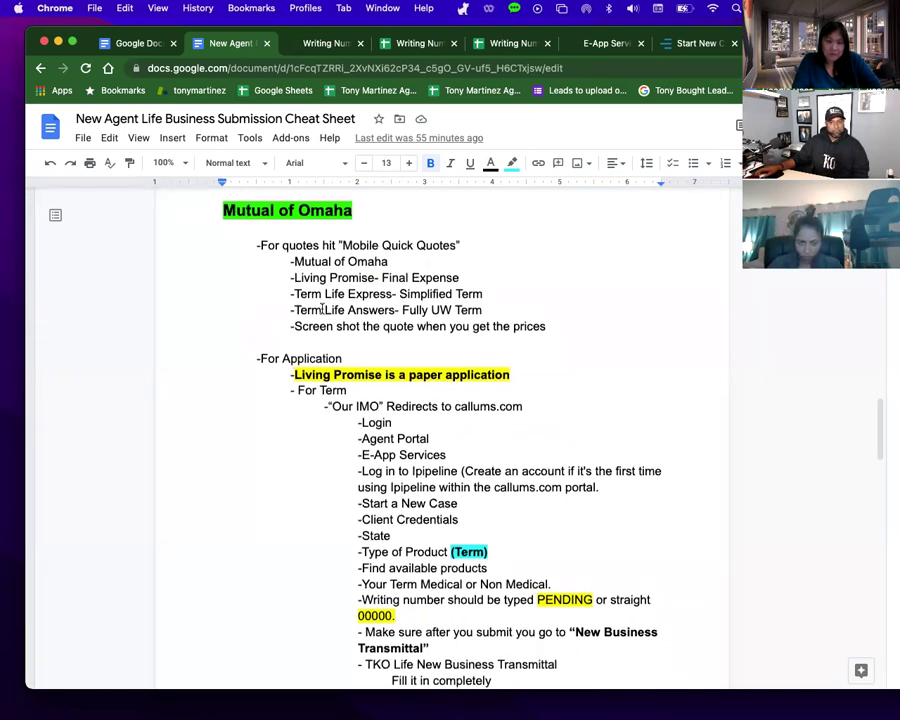
scroll(322, 308, "down", 2)
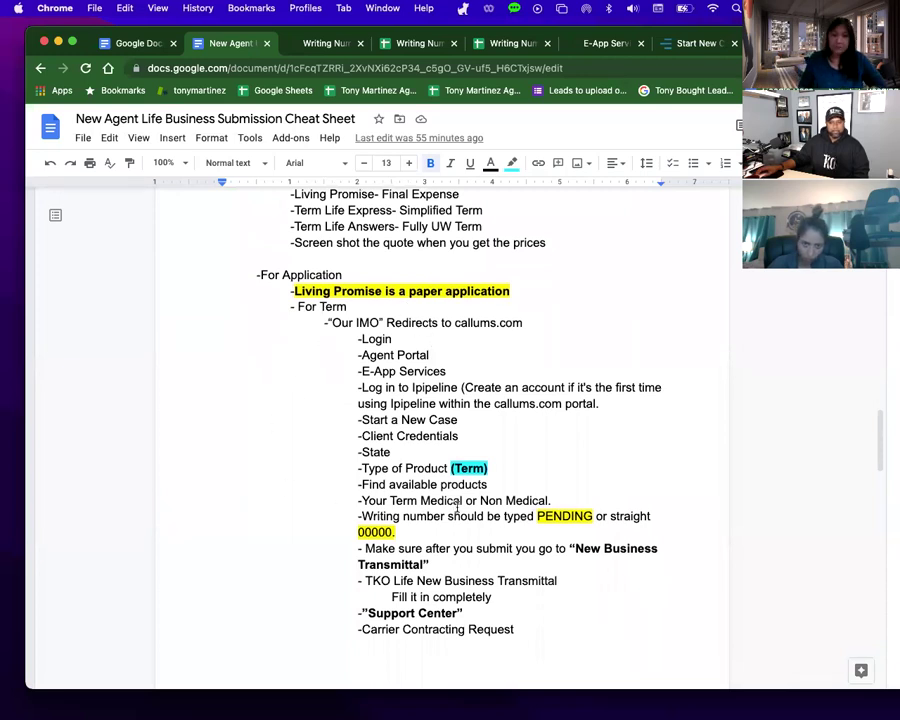
scroll(459, 510, "up", 1)
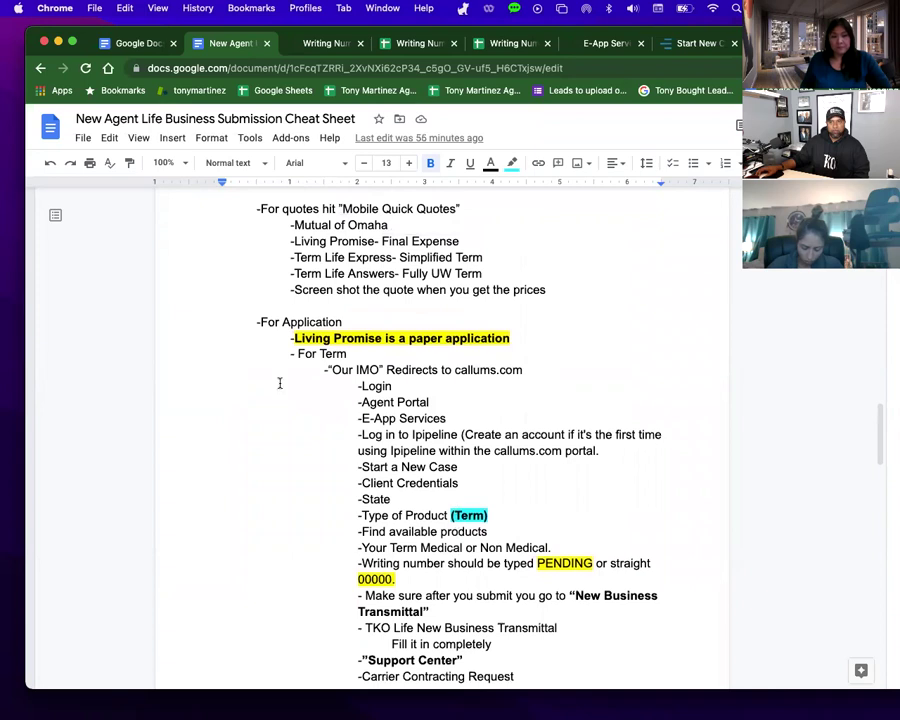
Open the Mobile Quick Quotes Links page on the TKO Financial Network site.
left_click(314, 46)
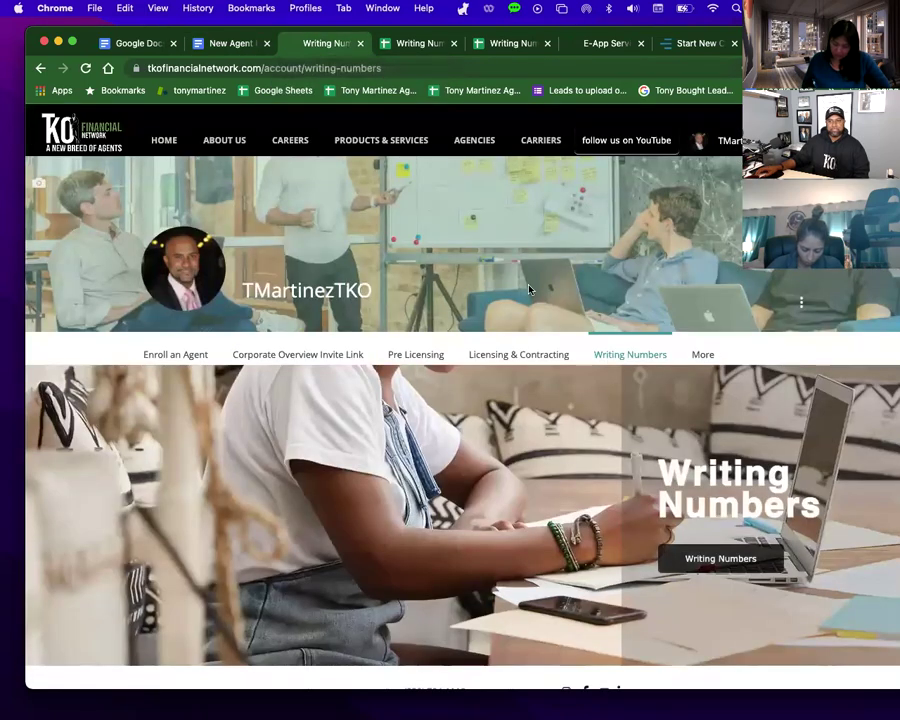
mouse_move(701, 353)
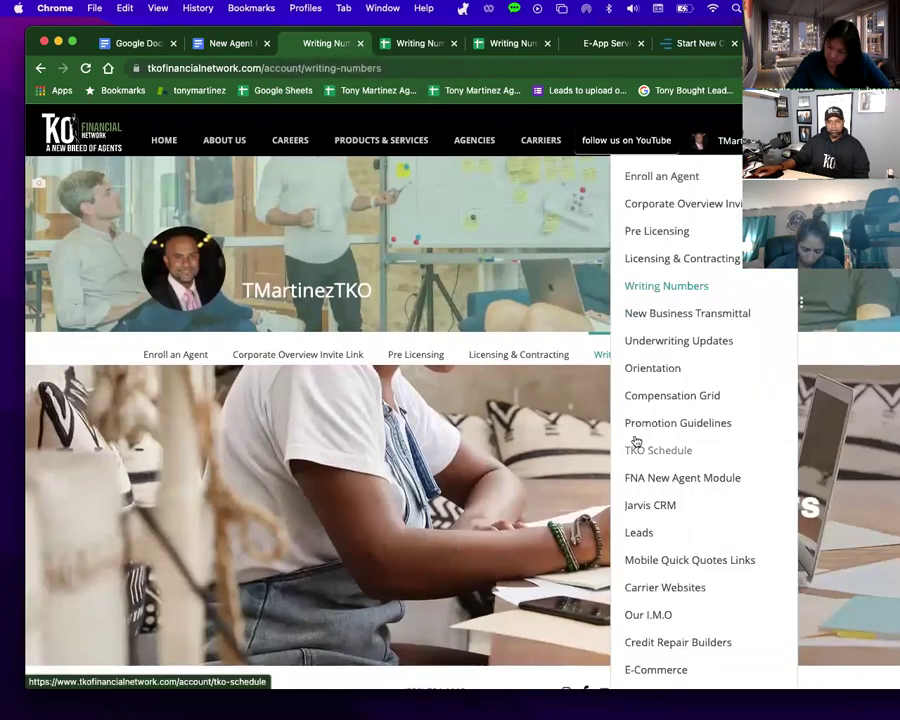
left_click(672, 567)
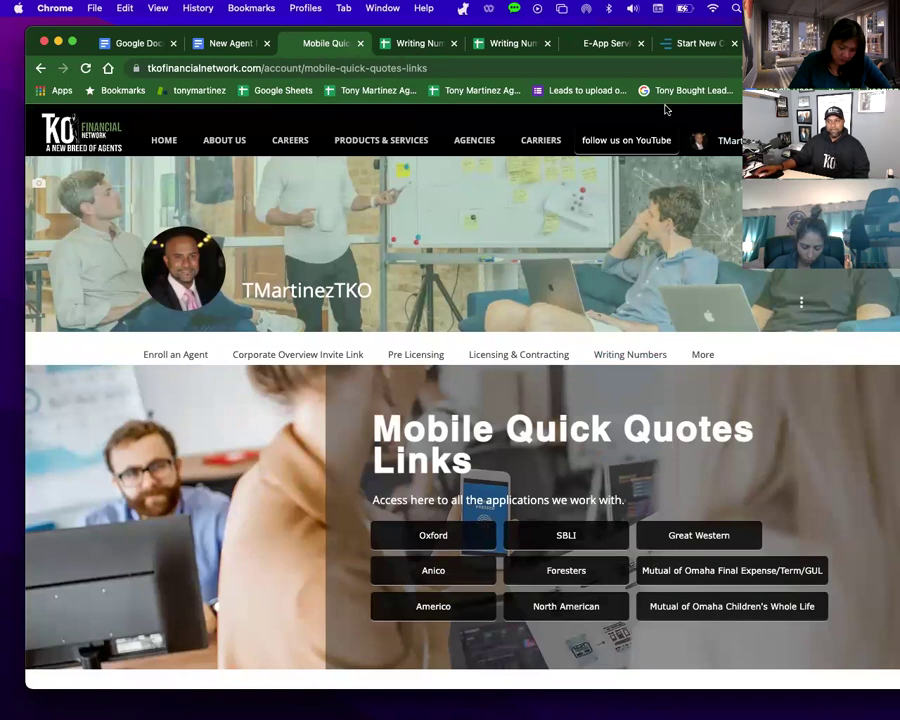
Switch to the callums.com E-App Services page and review the list of carriers offered through iGo.
left_click(692, 43)
left_click(590, 43)
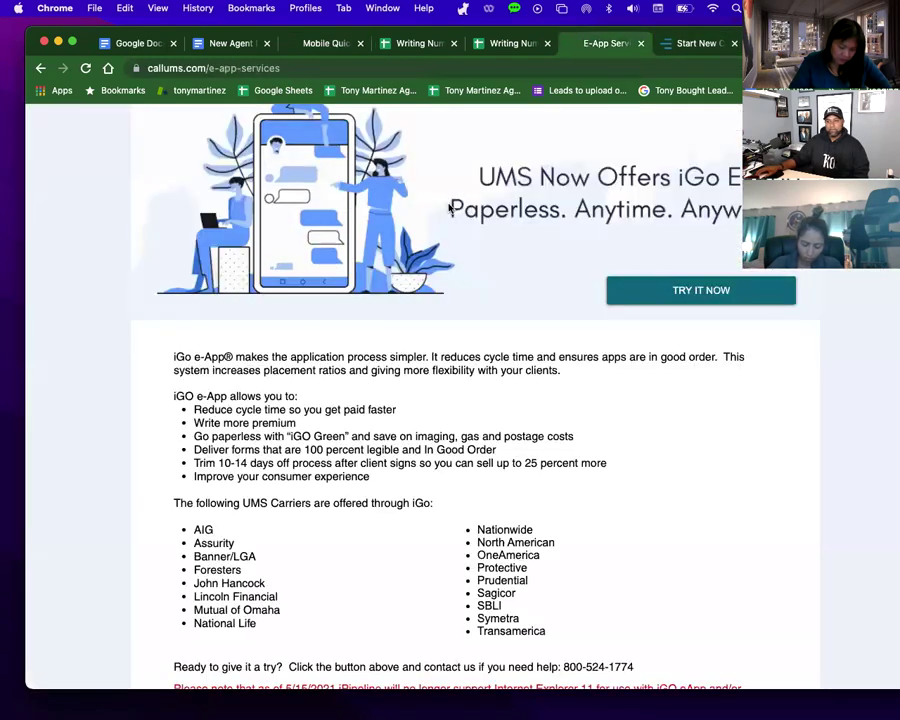
scroll(478, 271, "down", 2)
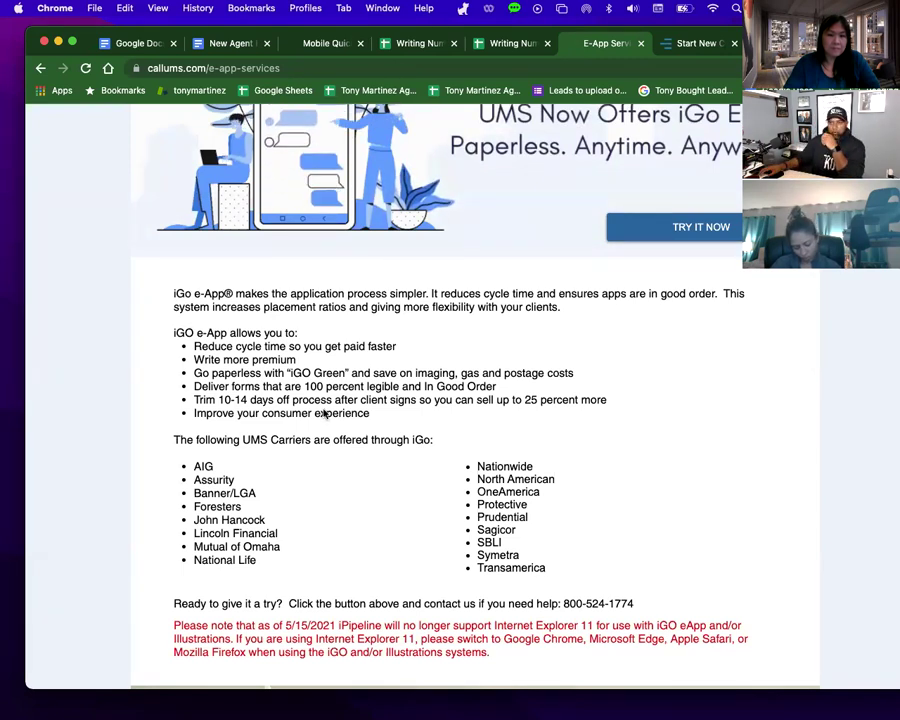
Return to the UMS E-App Services page and highlight the contact phone numbers in the site header.
left_click(326, 43)
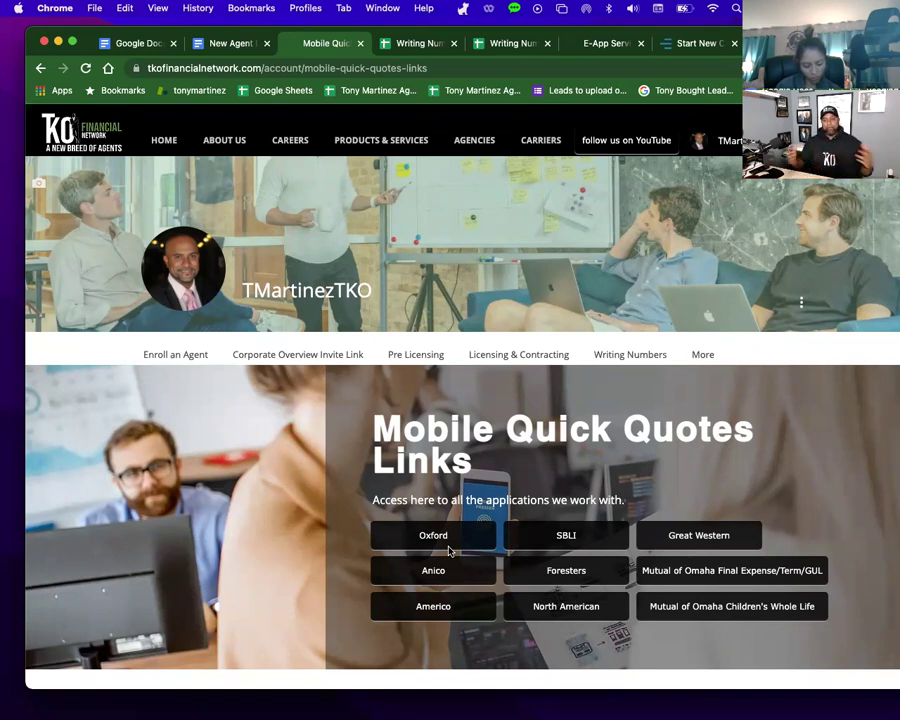
left_click(607, 45)
scroll(583, 178, "up", 6)
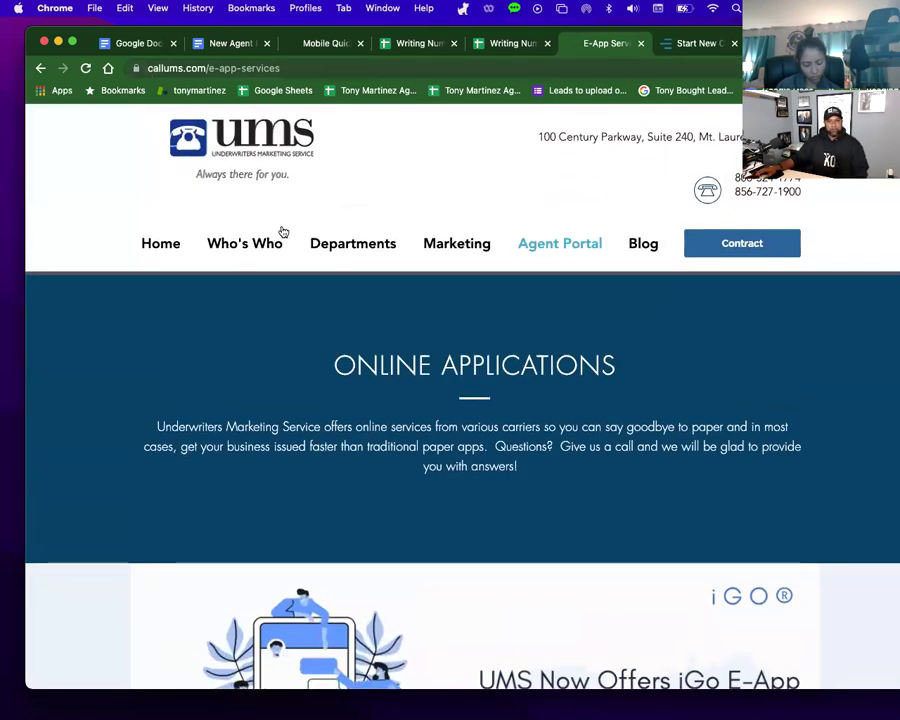
mouse_move(360, 231)
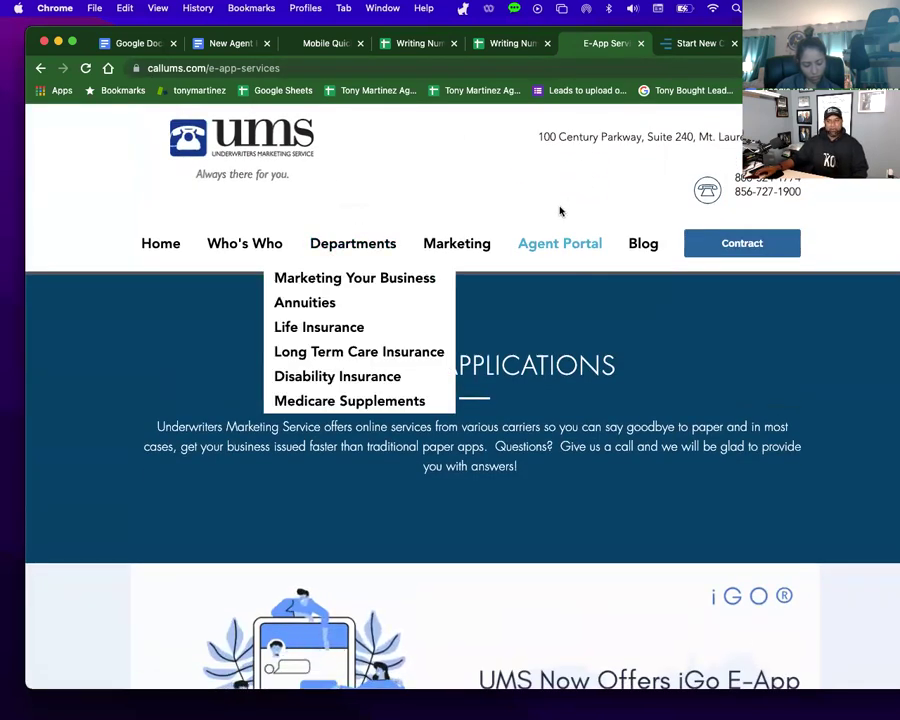
left_click_drag(735, 193, 808, 196)
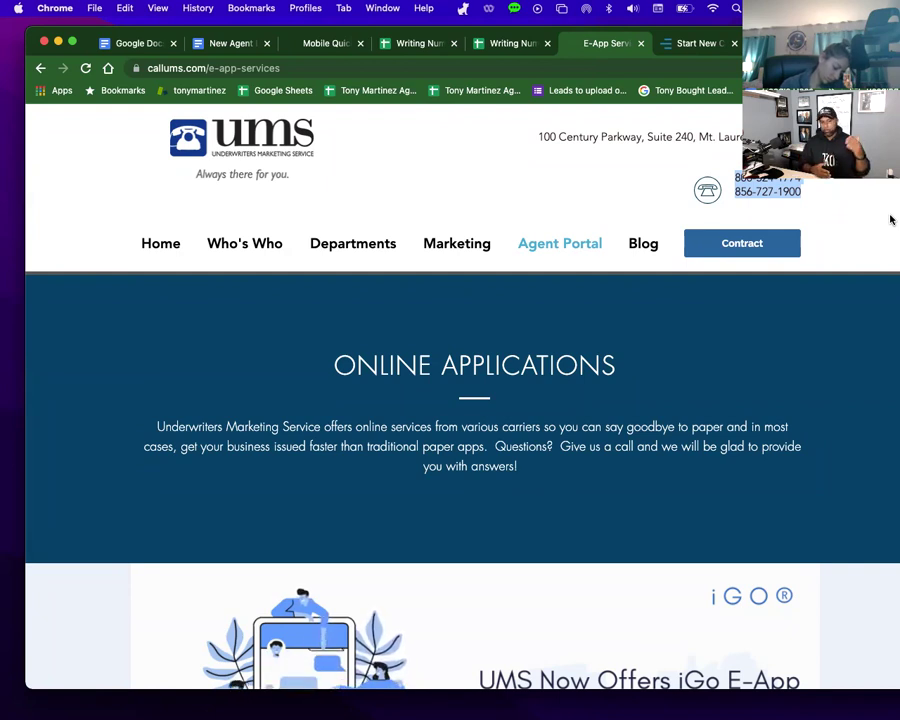
scroll(891, 220, "down", 5)
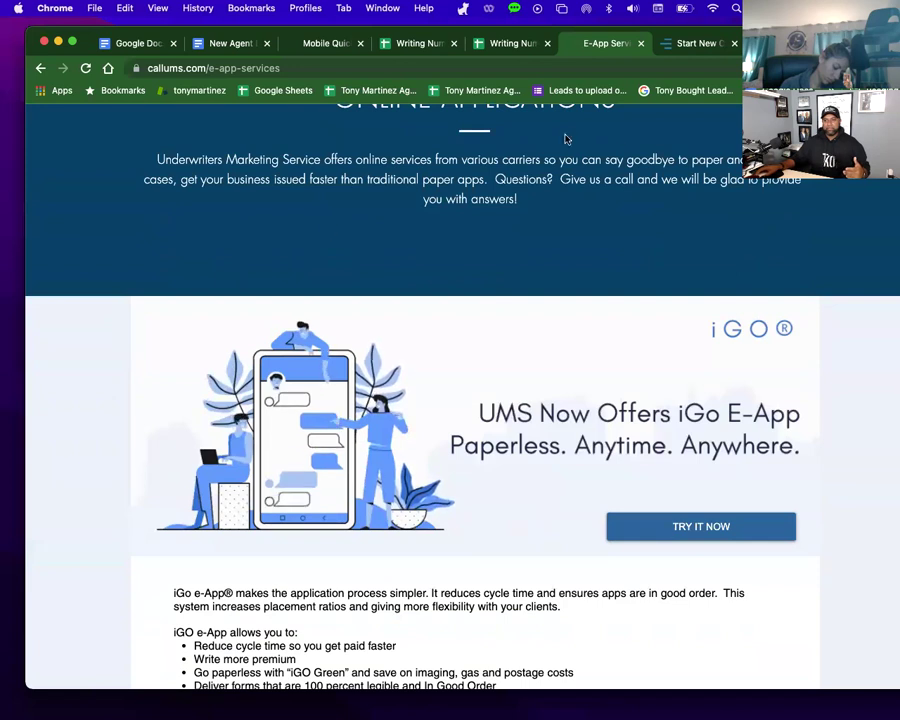
scroll(443, 220, "up", 5)
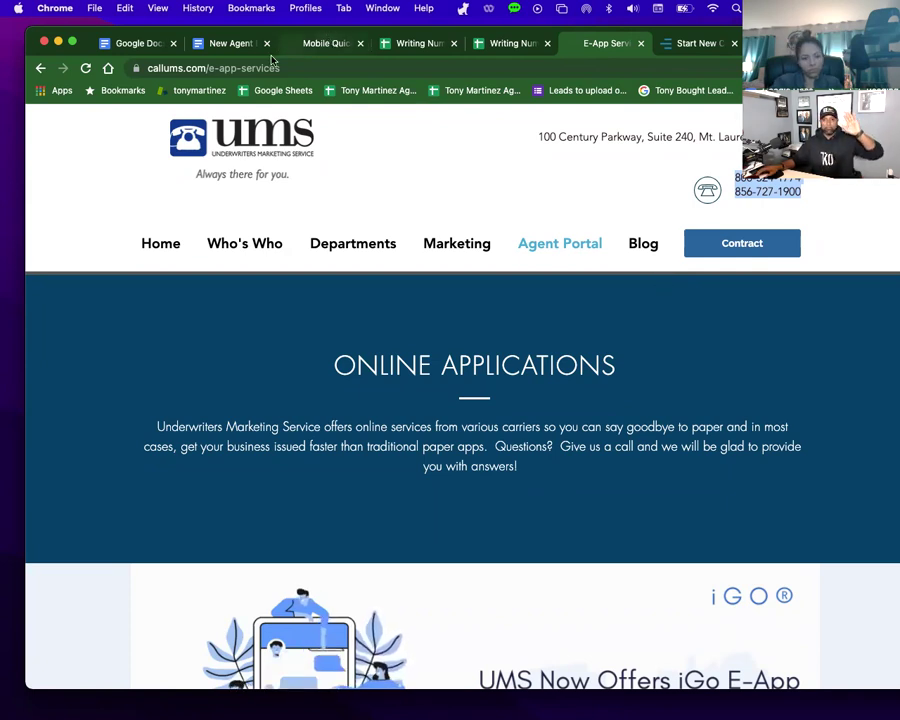
Go back to the New Agent Life Business Submission Cheat Sheet and review the North American application instructions.
left_click(232, 43)
scroll(340, 347, "up", 20)
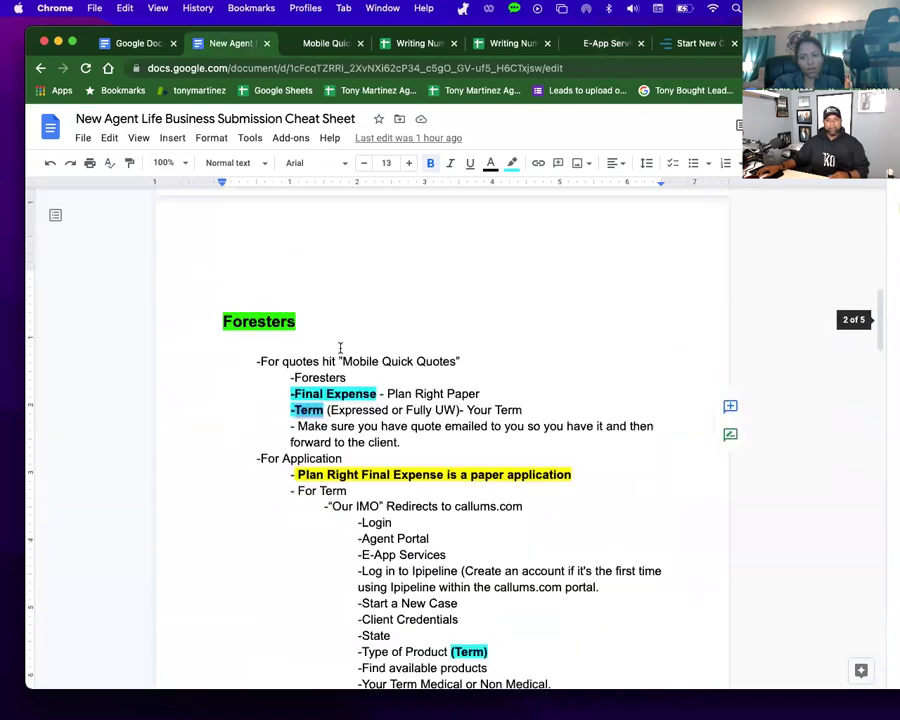
scroll(340, 347, "down", 4)
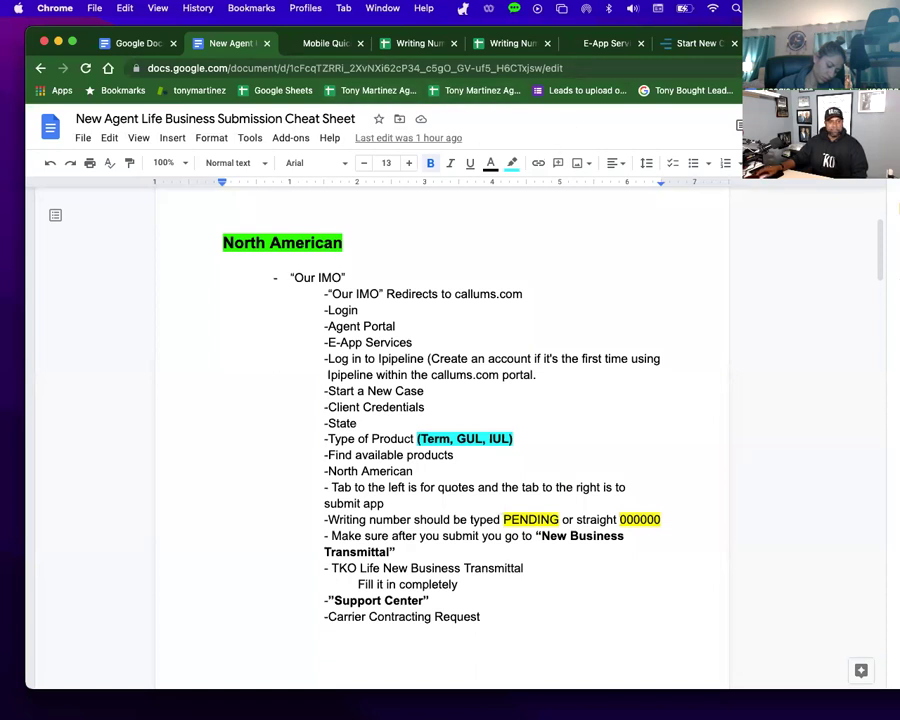
Return to the TKO Financial Network site and open its Our I.M.O page.
left_click(605, 43)
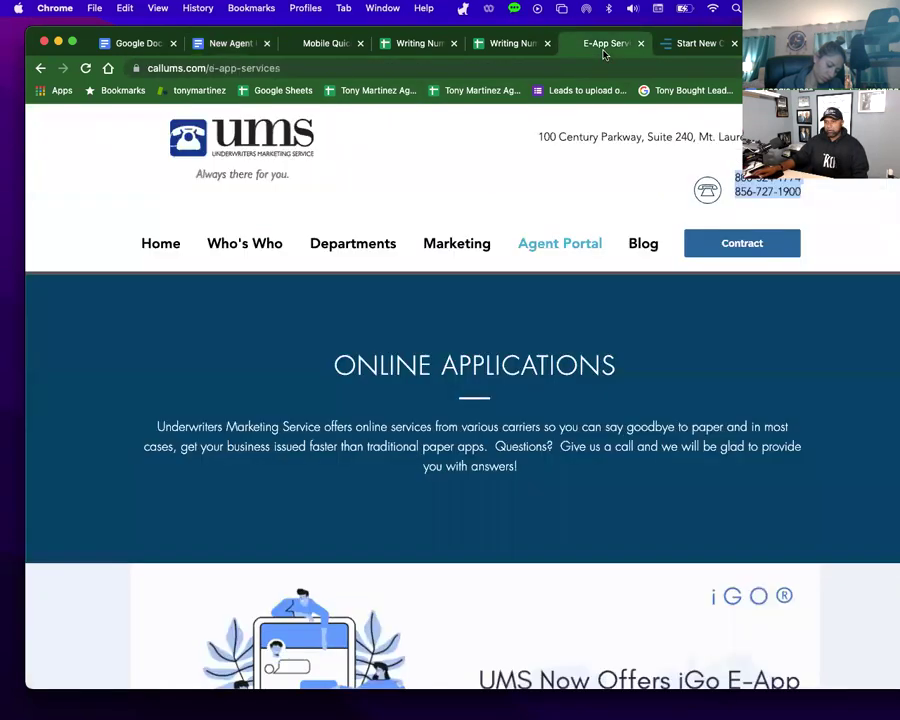
left_click(690, 43)
left_click(326, 43)
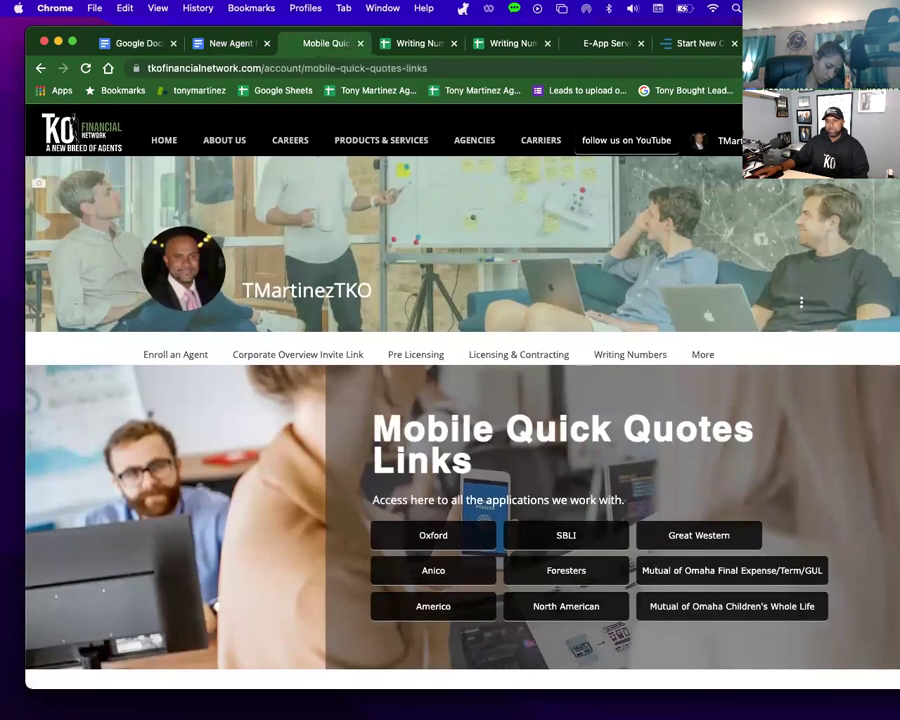
mouse_move(703, 354)
scroll(666, 482, "down", 3)
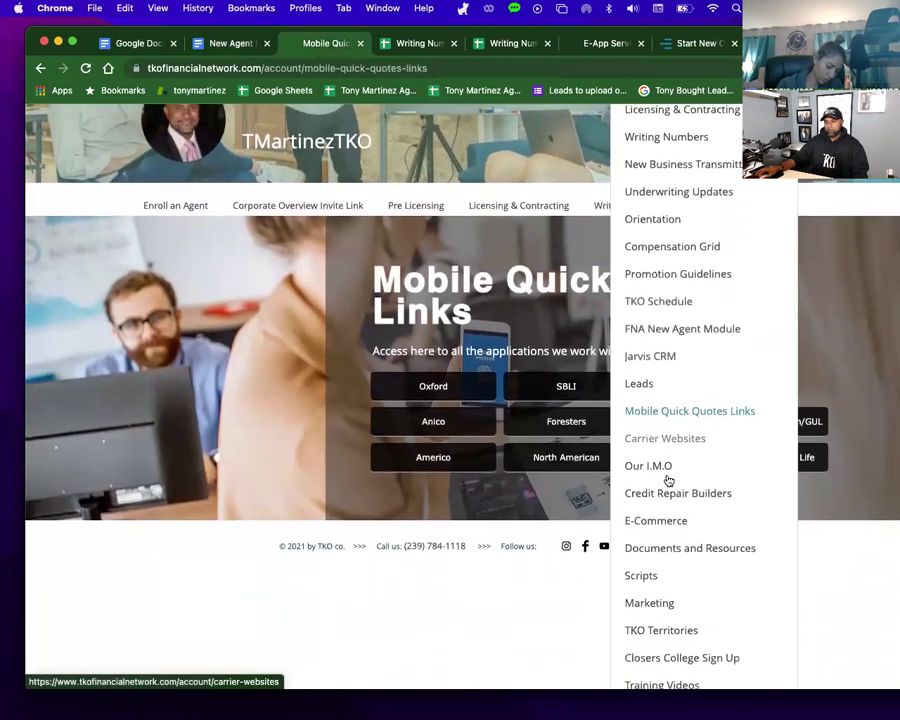
scroll(668, 481, "down", 8)
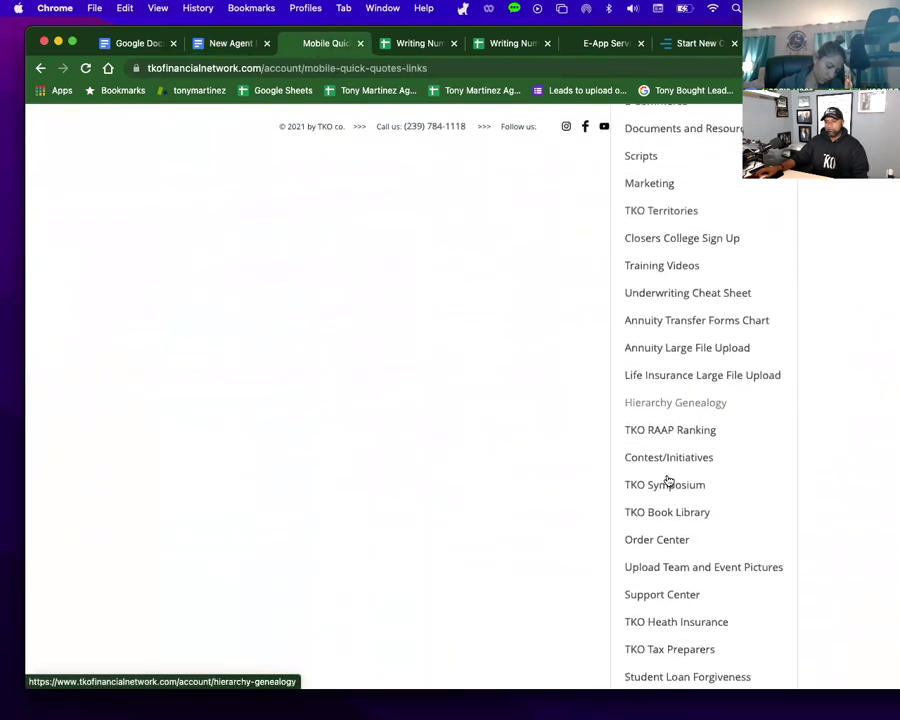
scroll(668, 481, "up", 10)
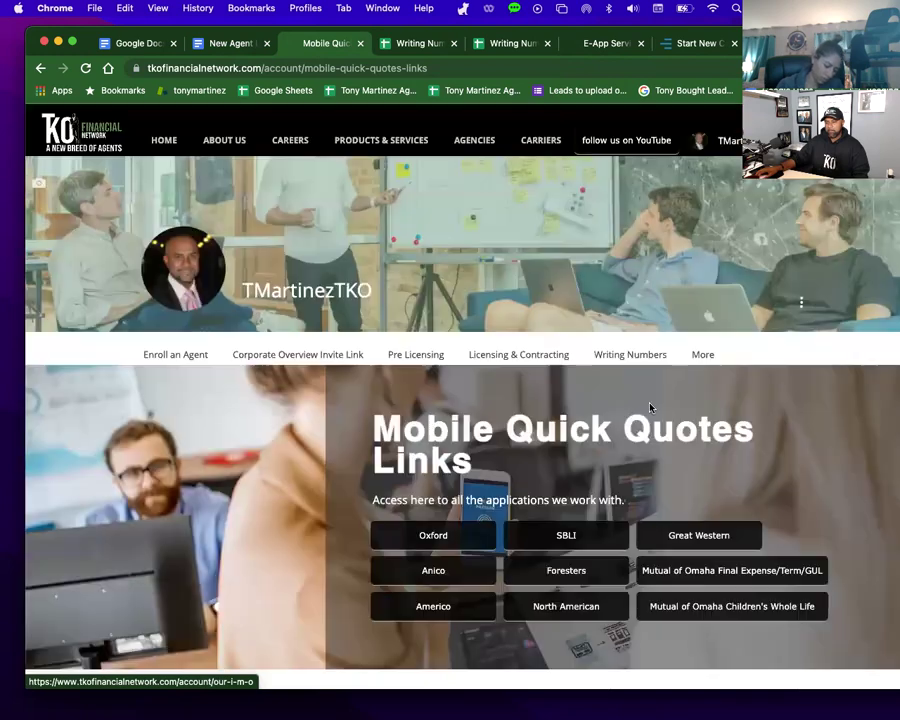
left_click(650, 407)
scroll(531, 552, "down", 1)
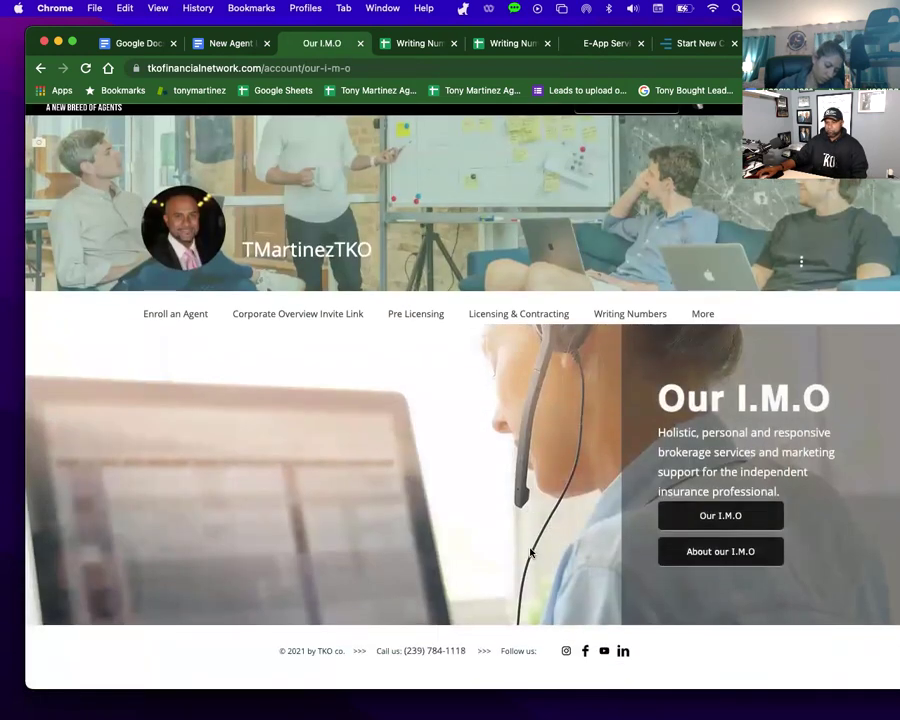
Open the About our I.M.O presentation and review its slides through the UMS Team slide covering the life department.
left_click(704, 560)
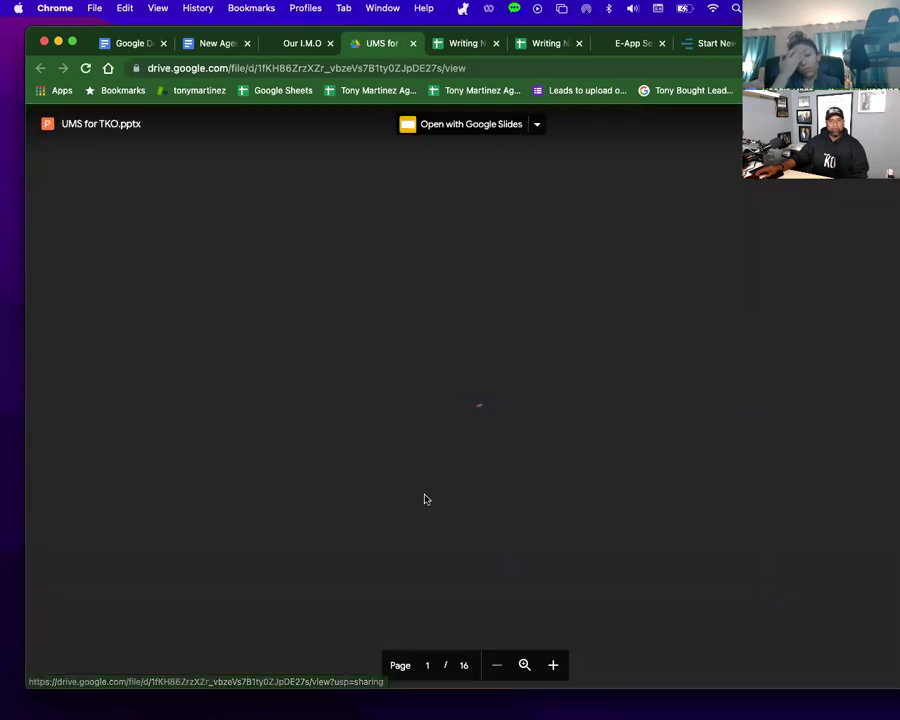
scroll(462, 502, "down", 5)
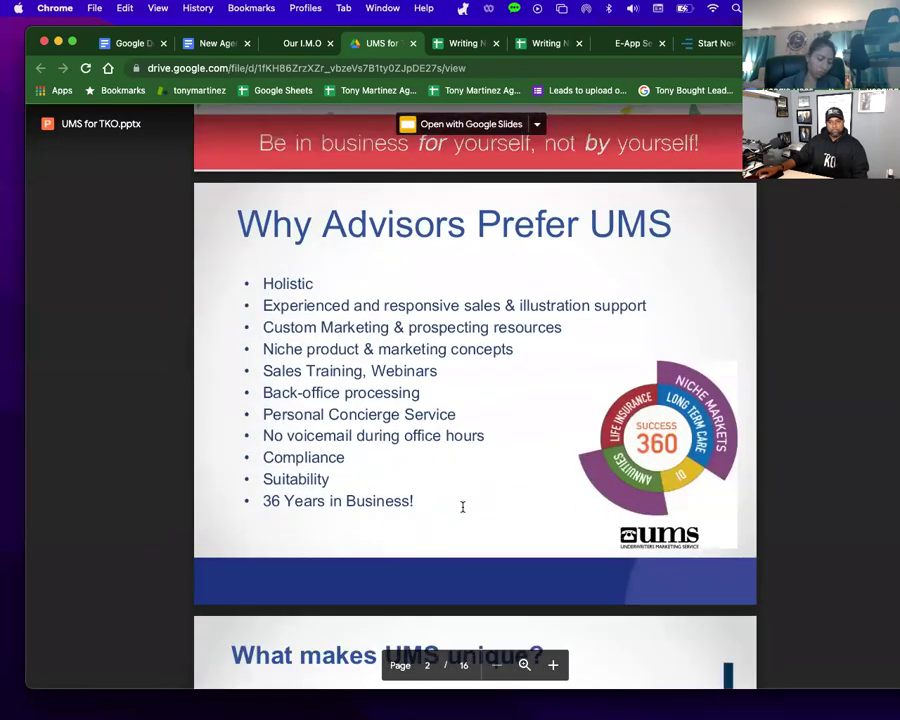
scroll(462, 507, "down", 10)
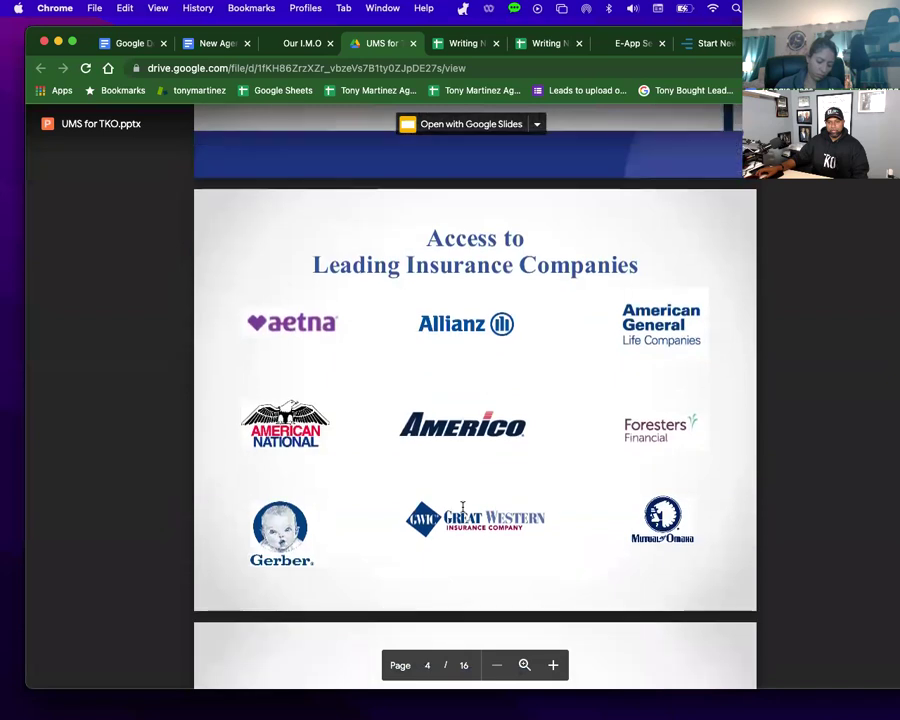
scroll(462, 507, "down", 10)
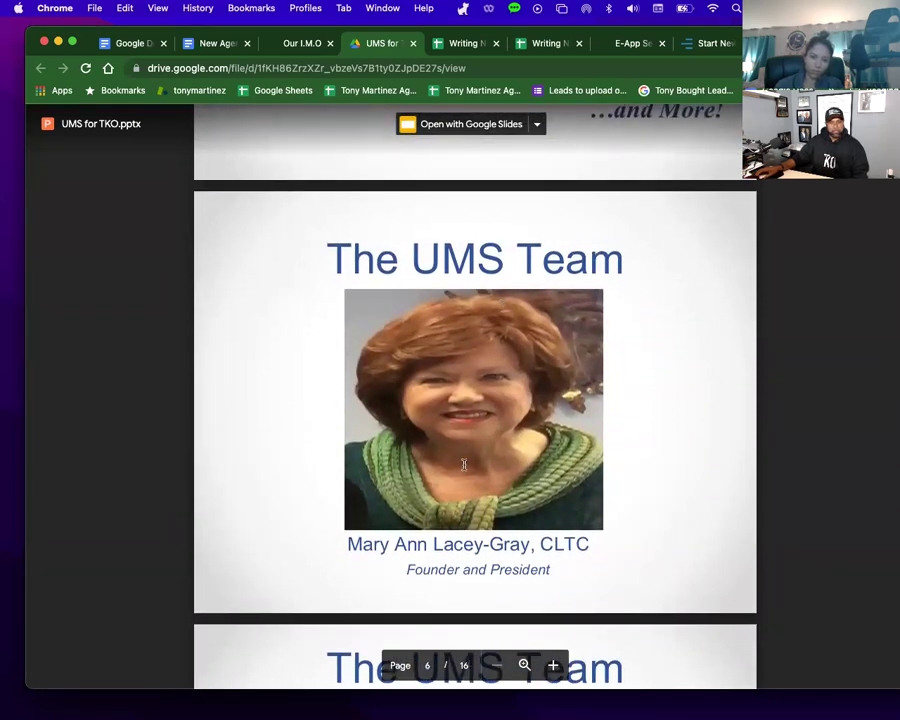
scroll(463, 464, "down", 5)
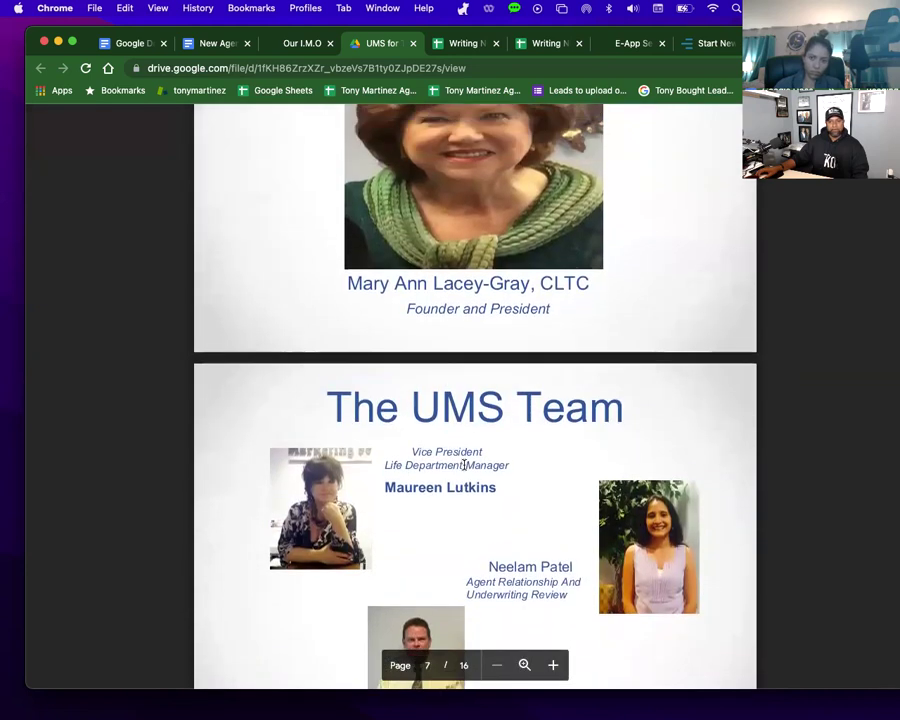
scroll(465, 465, "down", 4)
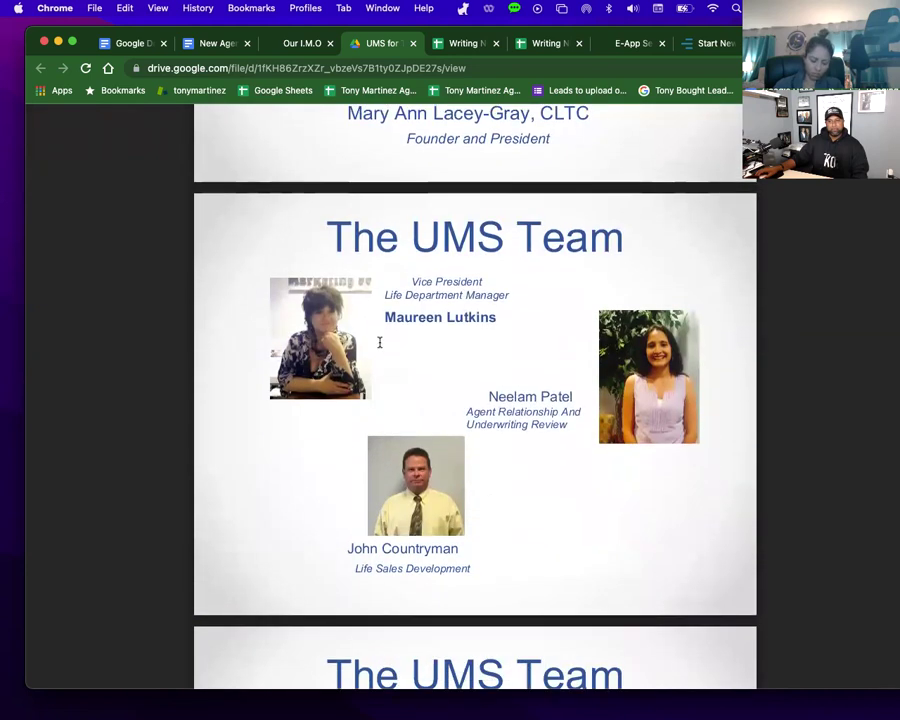